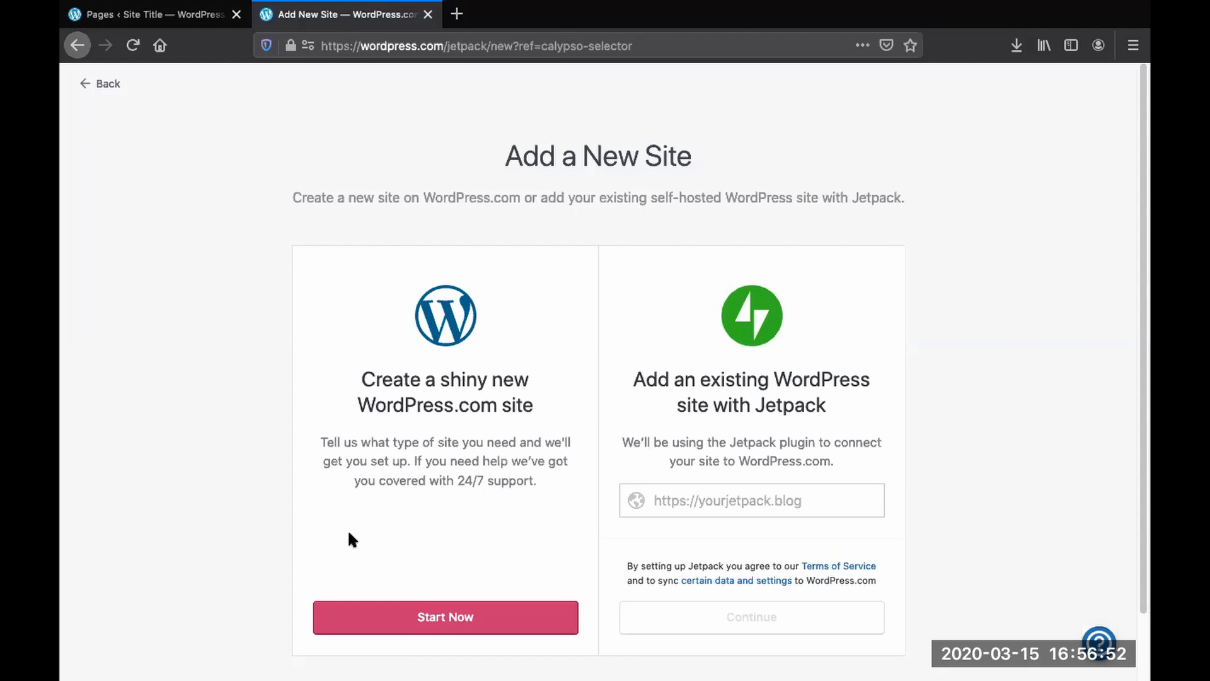
- Start creating a new WordPress.com site and search available domains for roroimages
left_click(438, 620)
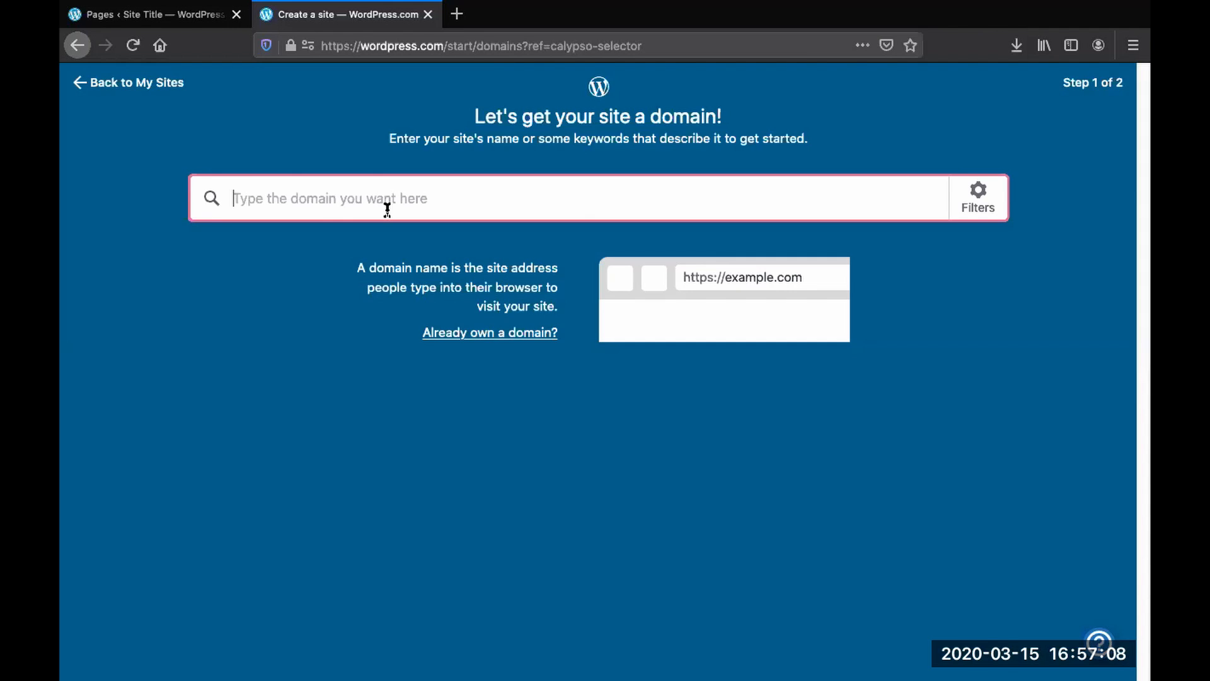
type("roroi")
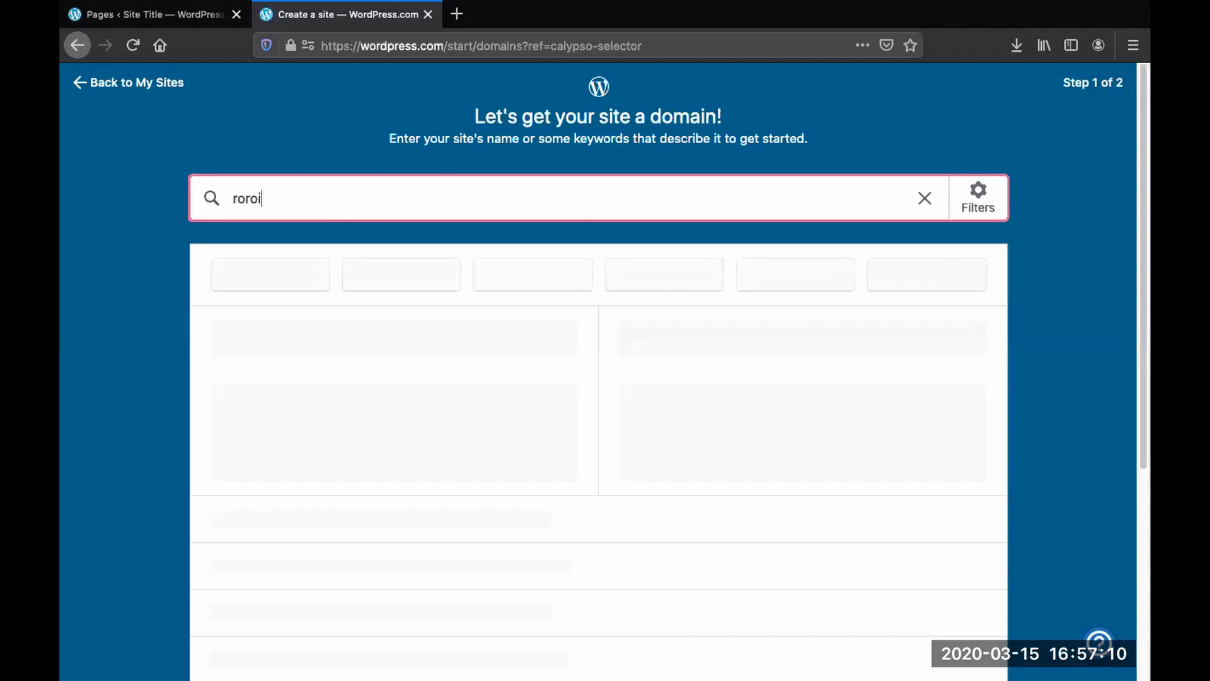
type("mages")
scroll(570, 360, "down", 2)
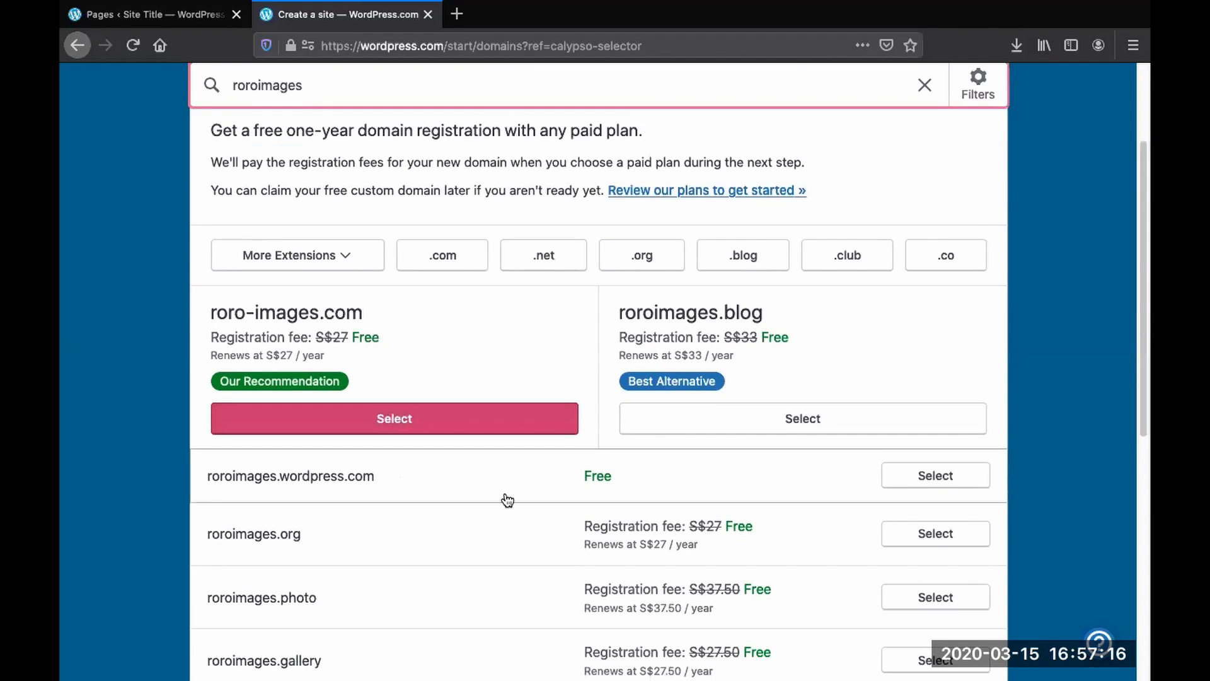
scroll(578, 448, "up", 2)
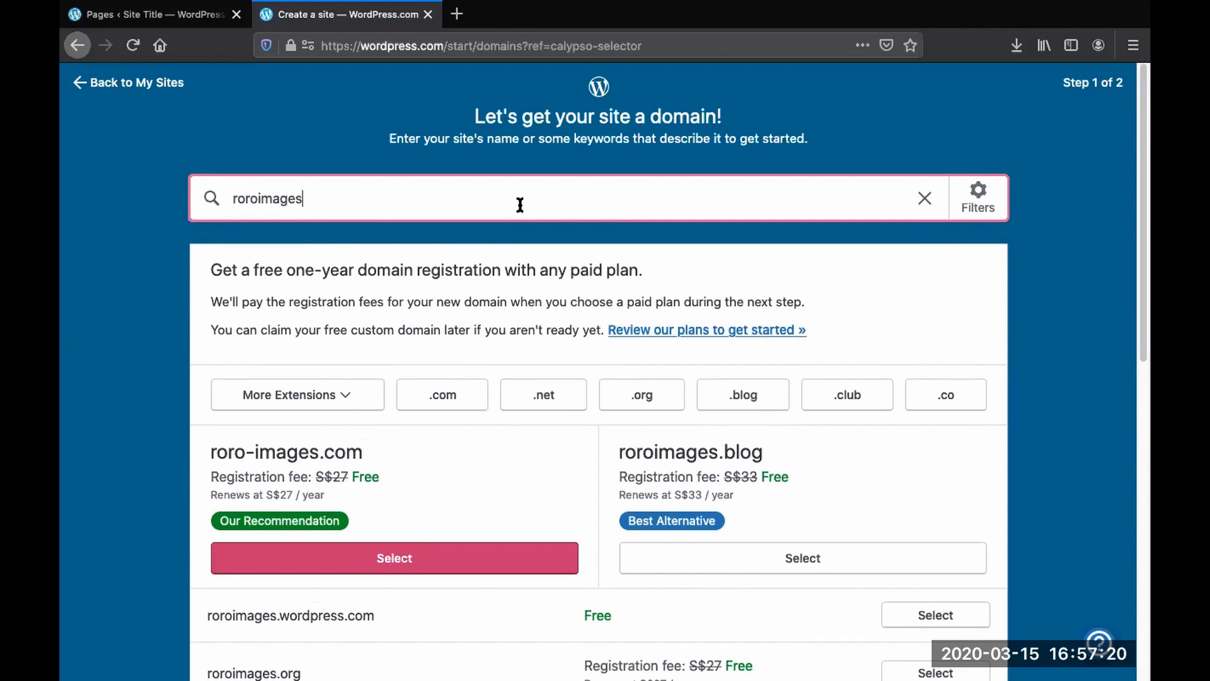
- Replace the domain search with rolandimages and browse the suggested domains
left_click_drag(518, 202, 235, 179)
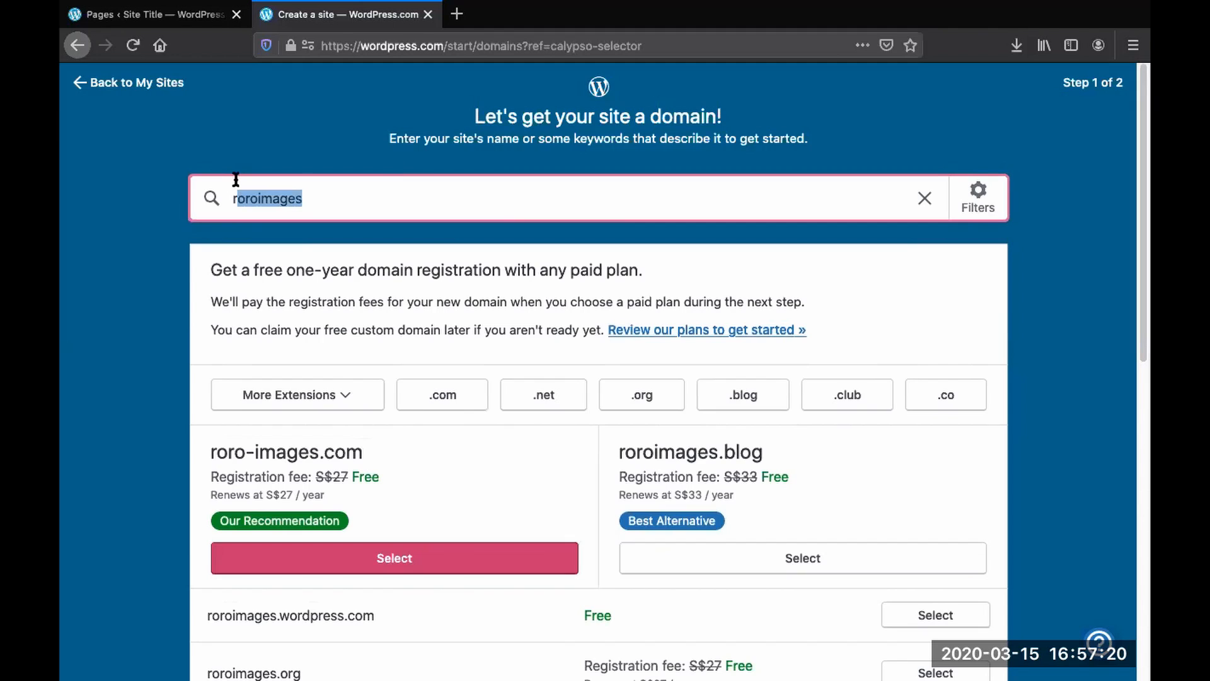
left_click(367, 200)
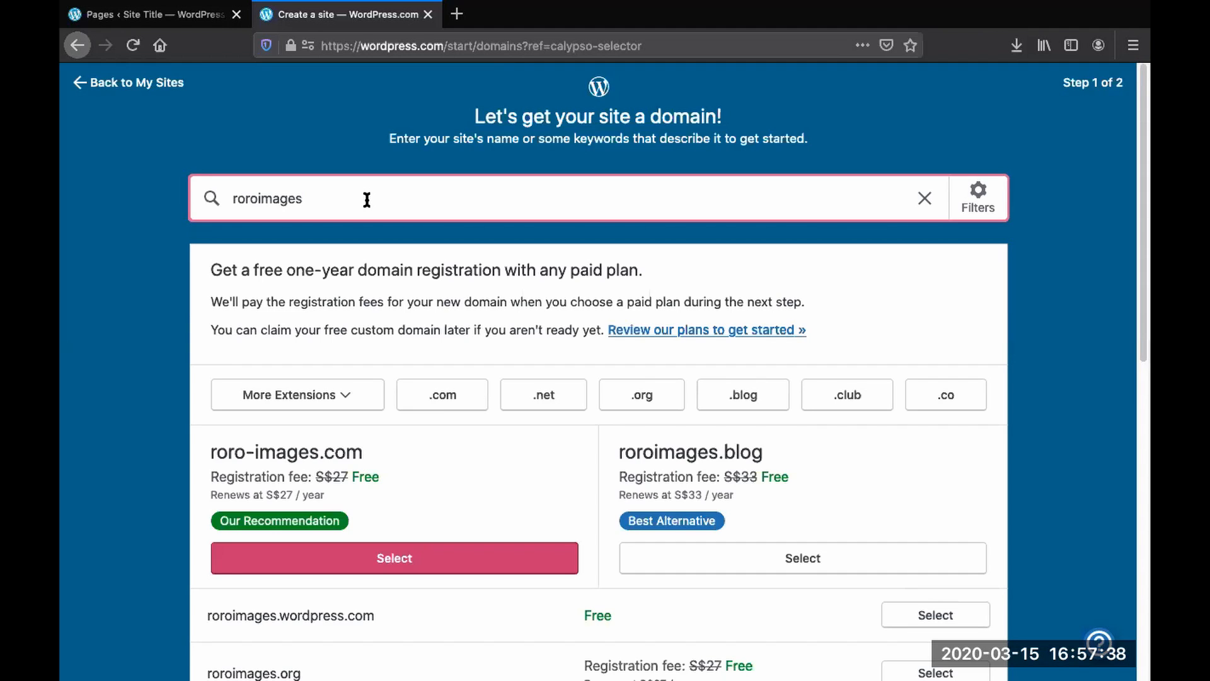
key("BackSpace")
key("BackSpace")
key("BackSpace")
key("BackSpace")
key("BackSpace")
key("BackSpace")
key("BackSpace")
key("BackSpace")
key("BackSpace")
key("BackSpace")
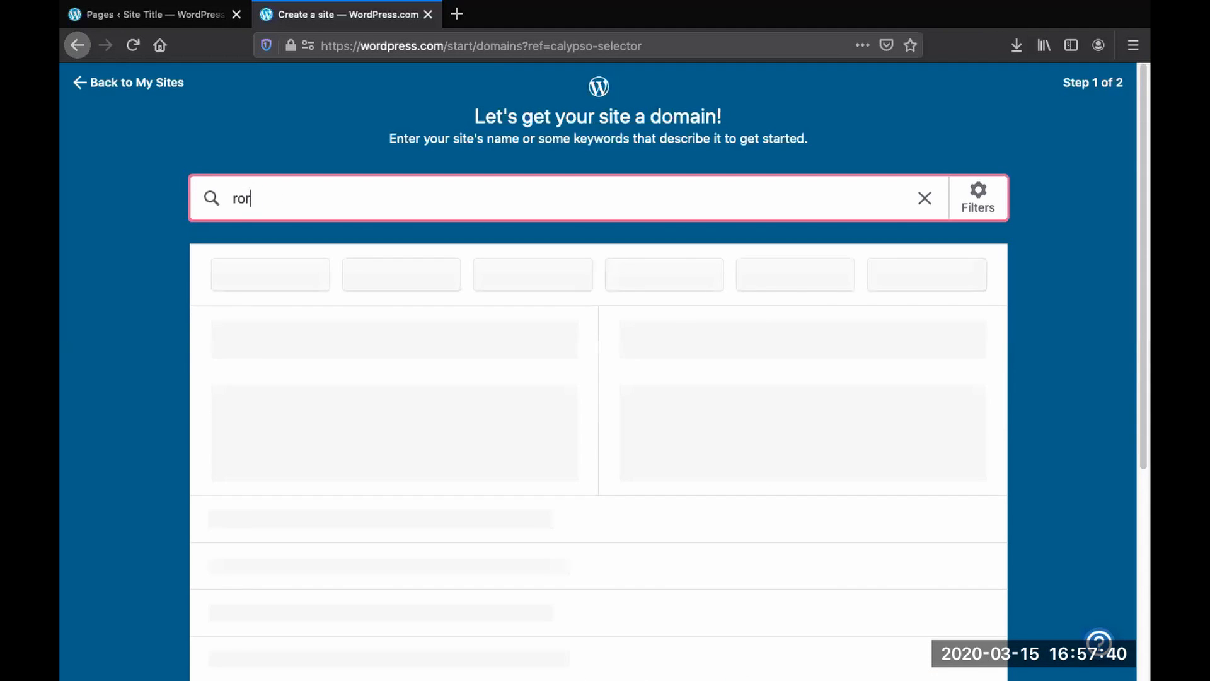
type("rolandimages")
scroll(227, 575, "down", 2)
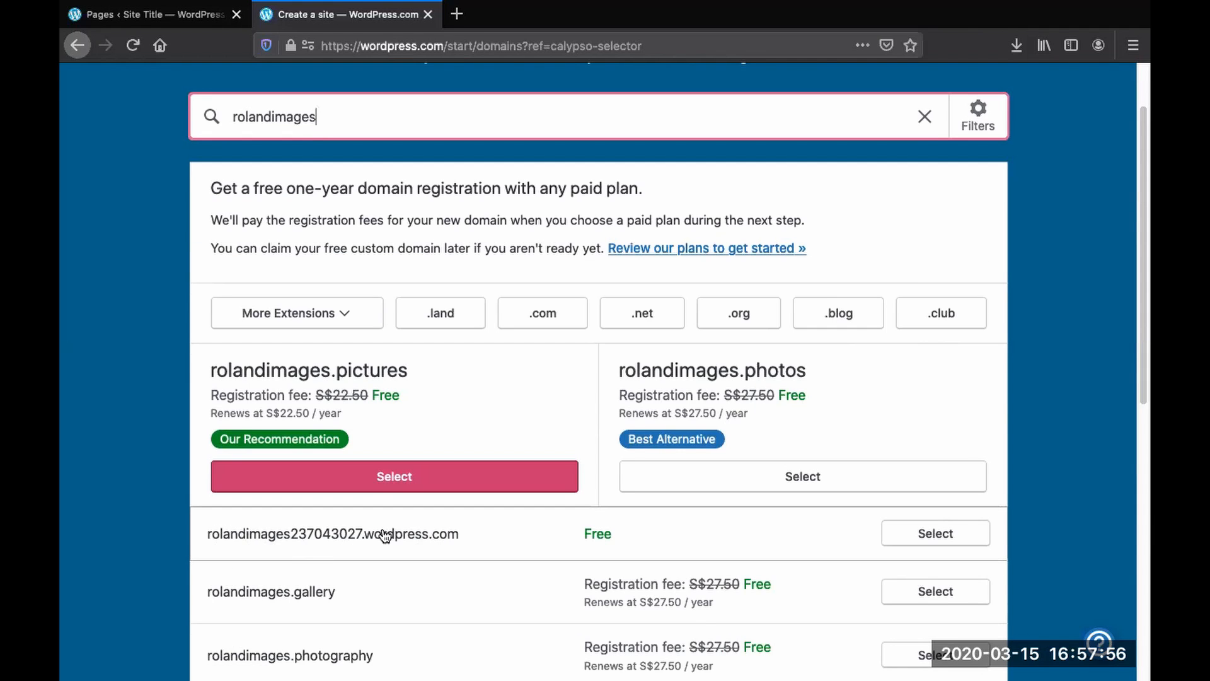
scroll(332, 369, "up", 2)
scroll(373, 444, "down", 6)
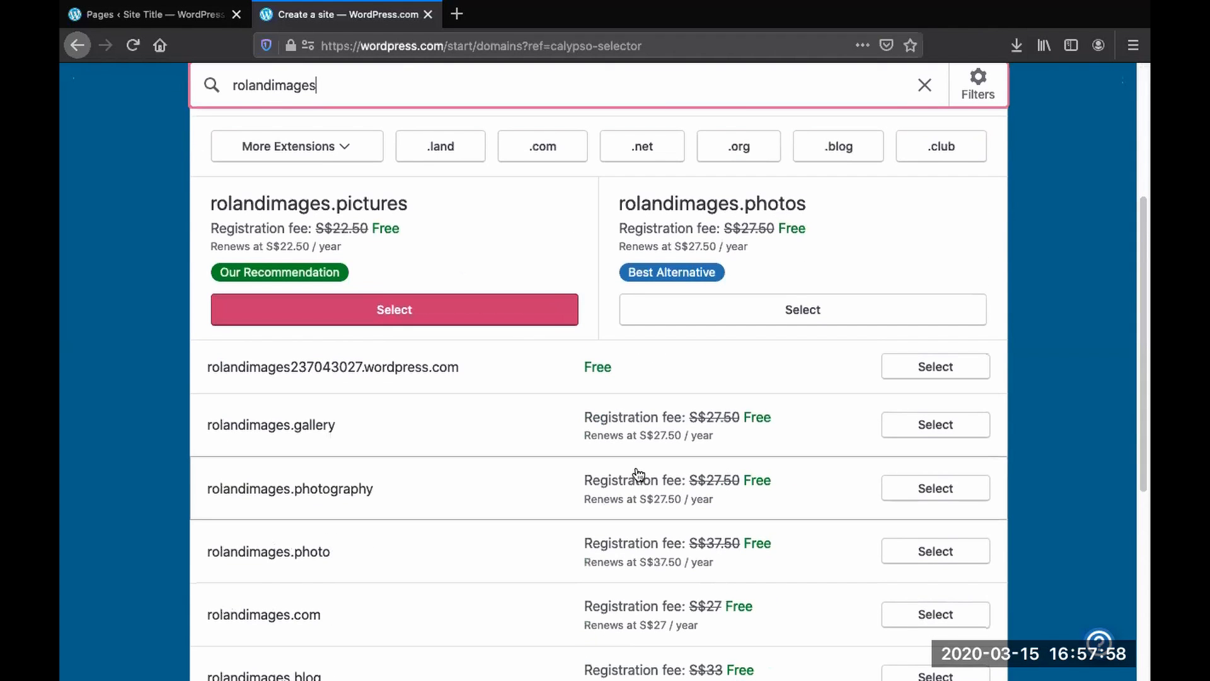
scroll(564, 456, "up", 2)
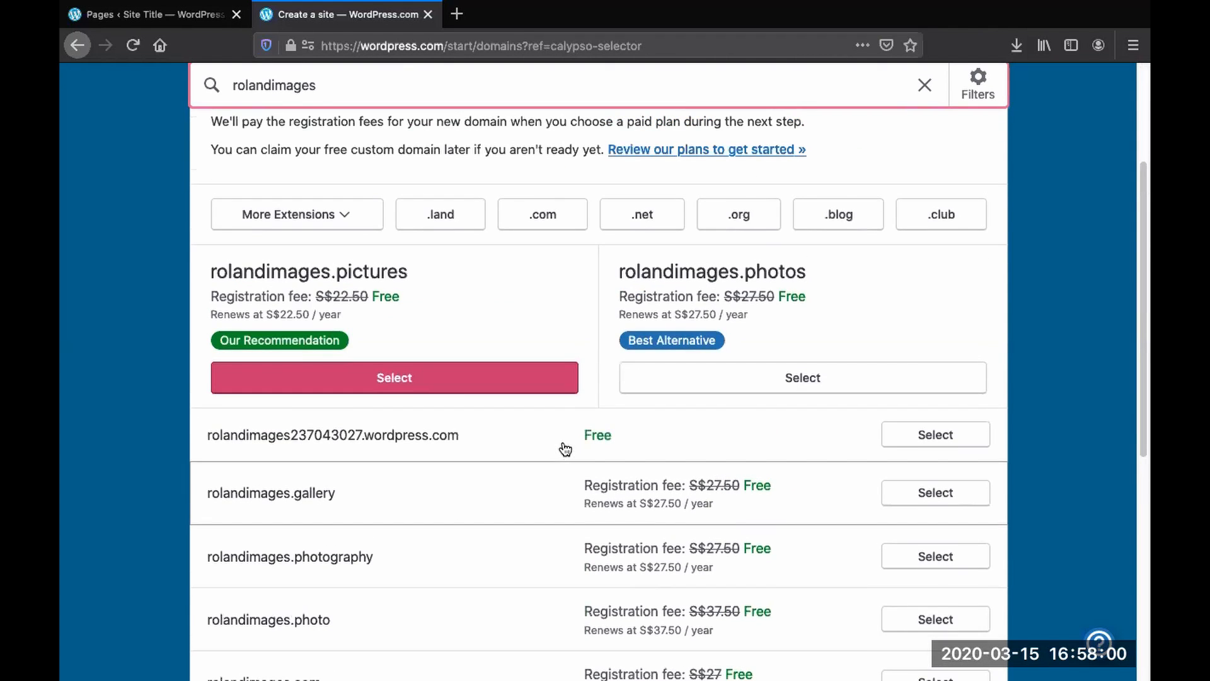
scroll(564, 455, "up", 1)
- Replace the domain search with rolandphotography and browse the suggested domains
left_click_drag(315, 84, 193, 73)
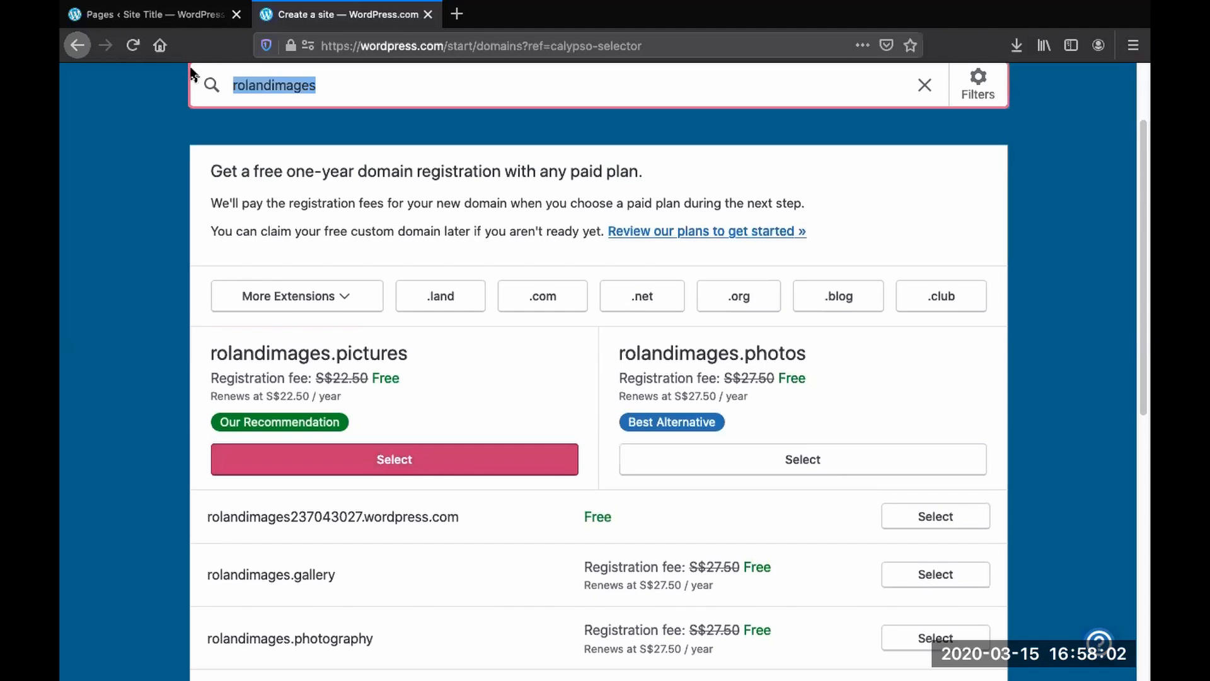
type("o")
key("BackSpace")
type("r")
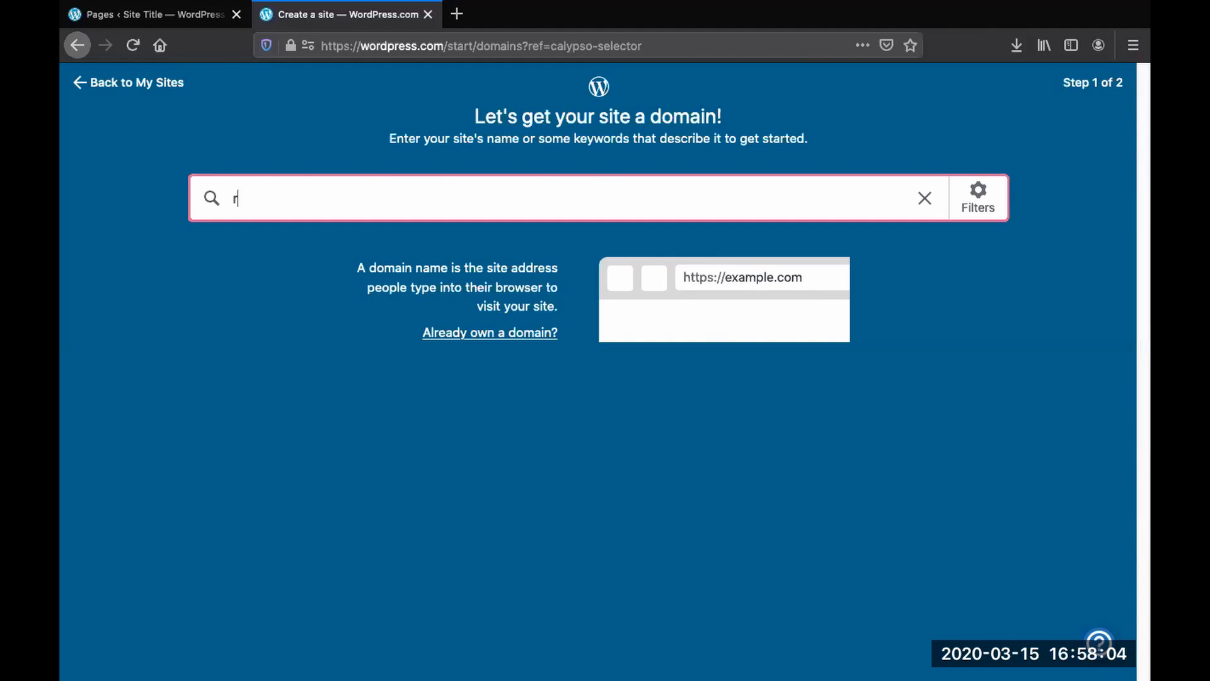
type("olandphotography")
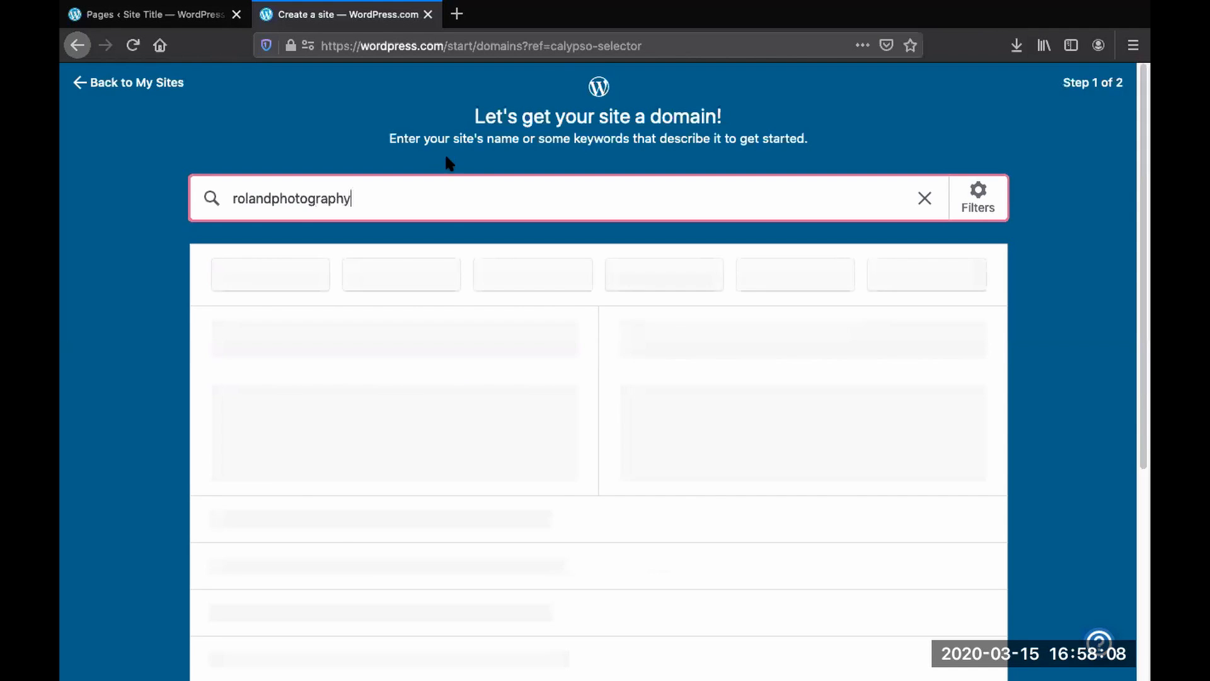
scroll(495, 316, "down", 1)
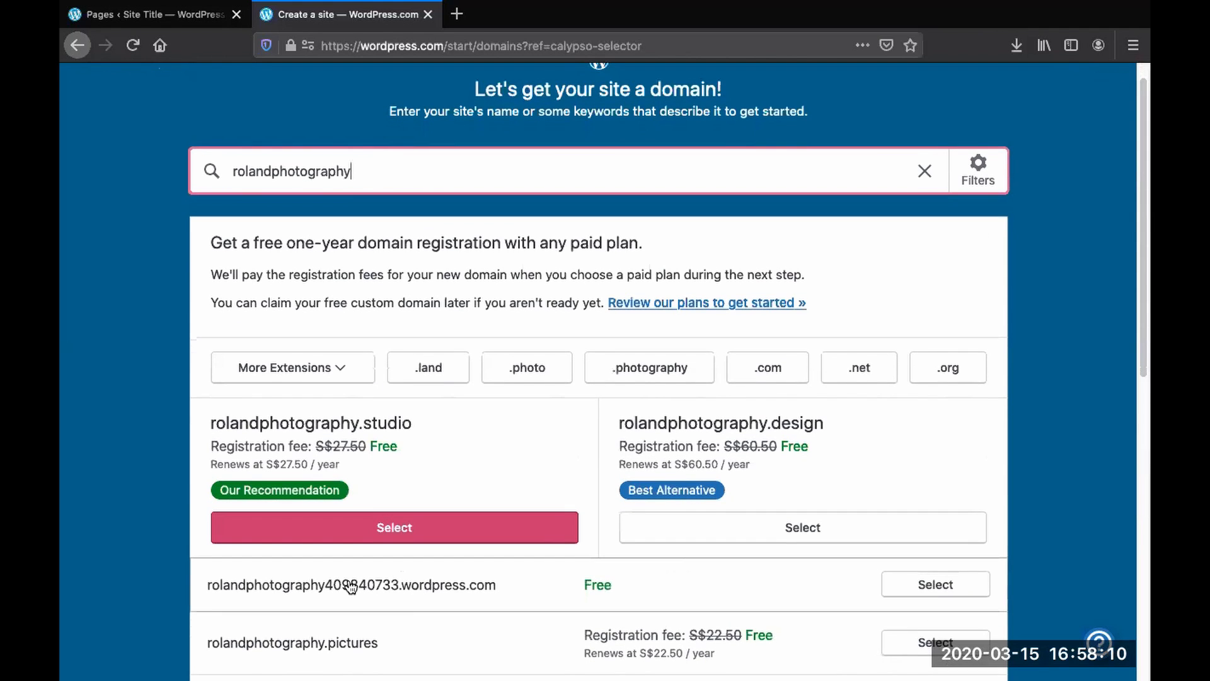
scroll(419, 417, "up", 1)
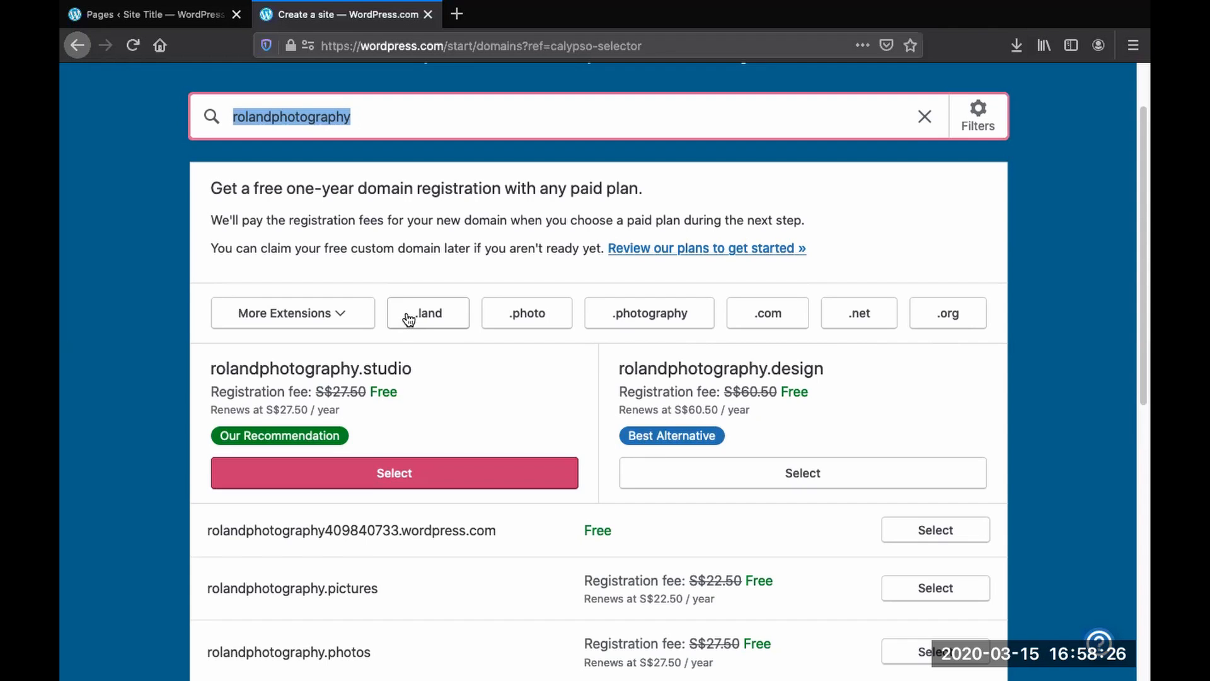
scroll(408, 320, "up", 2)
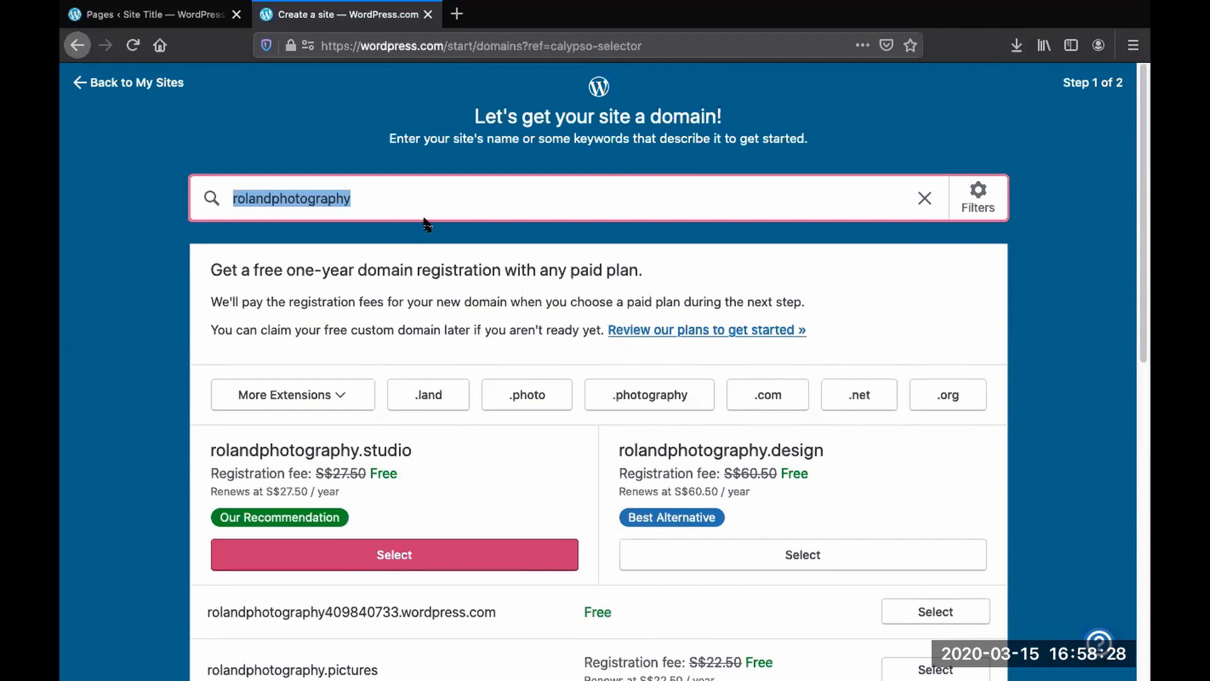
- Search for roroimages again, take the free roroimages.wordpress.com address and start with a free site
type("oro")
key("BackSpace")
key("BackSpace")
key("BackSpace")
type("ropt")
key("BackSpace")
key("BackSpace")
type("roimages")
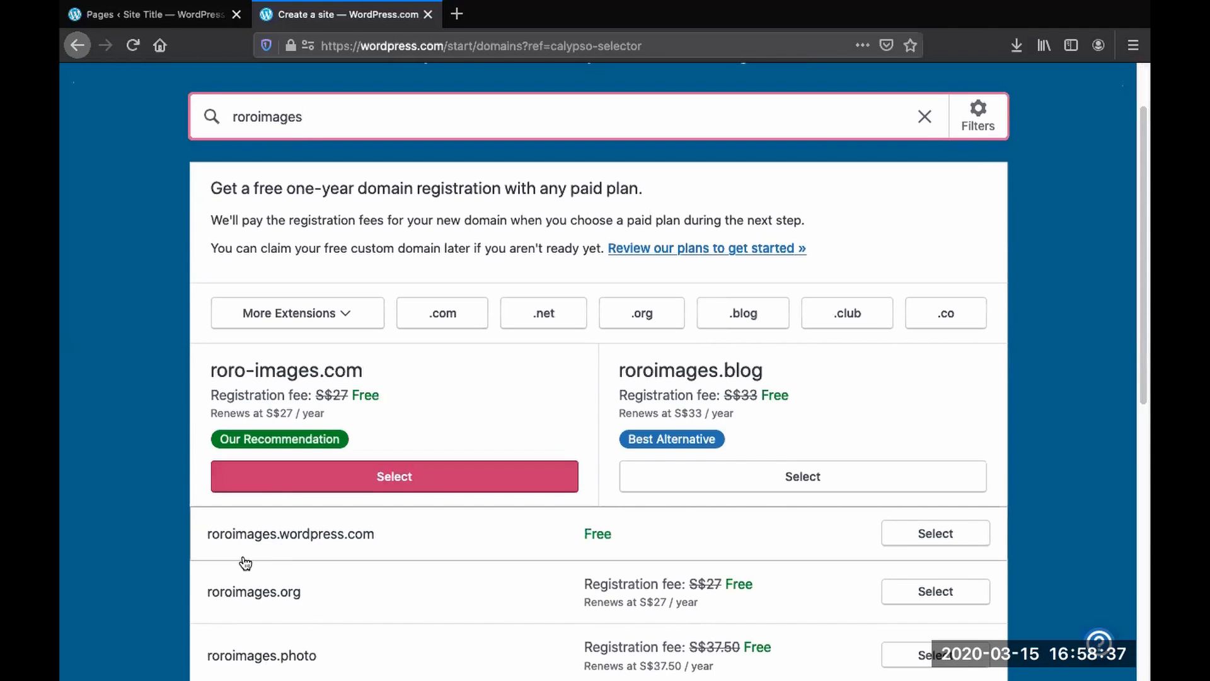
left_click(896, 537)
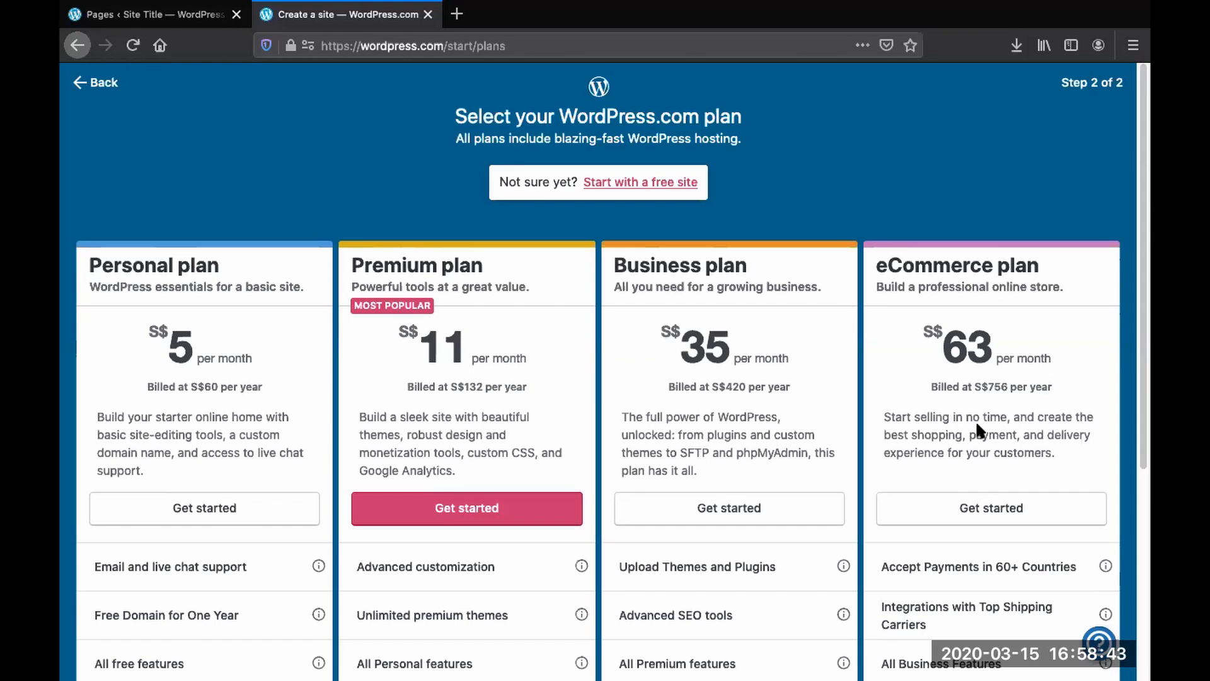
left_click(637, 186)
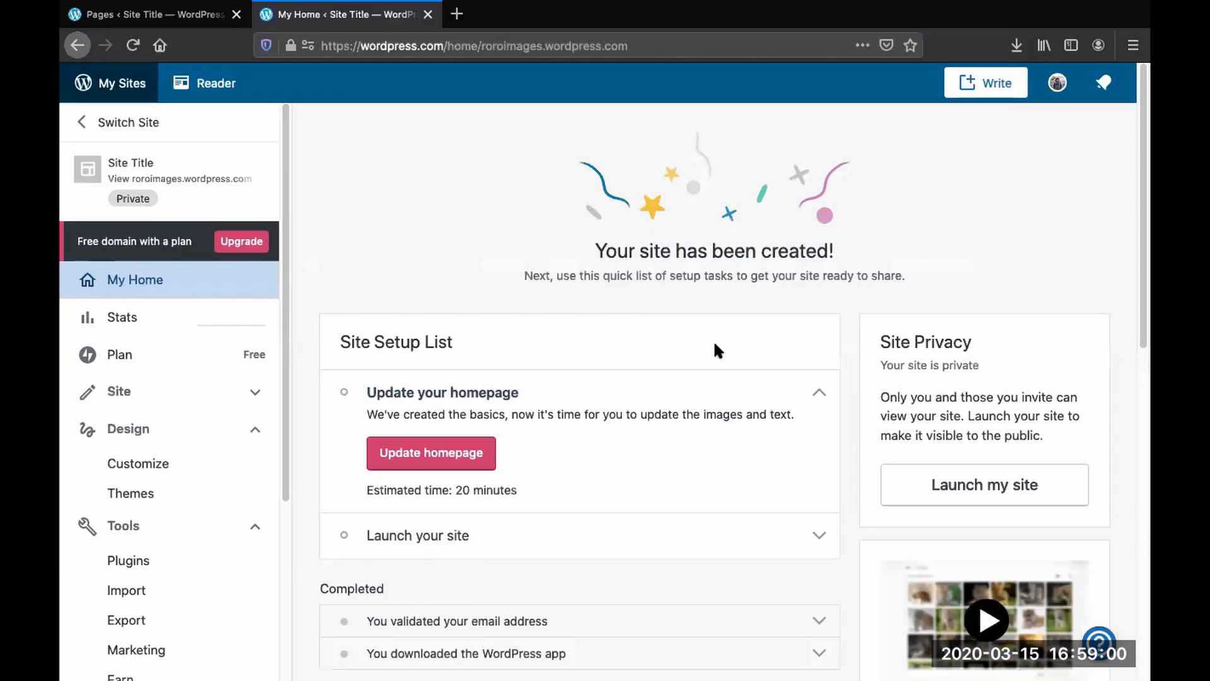
- Open the homepage for editing and choose to change its page layout, accepting the content overwrite
left_click(417, 456)
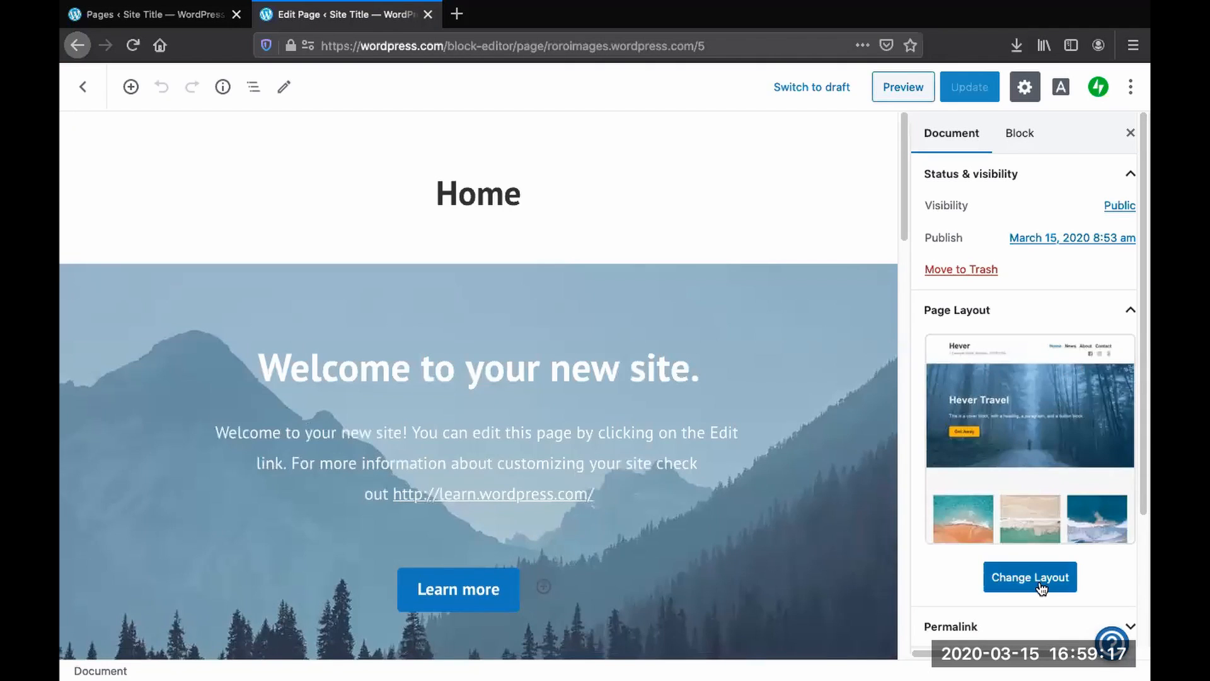
left_click(1023, 577)
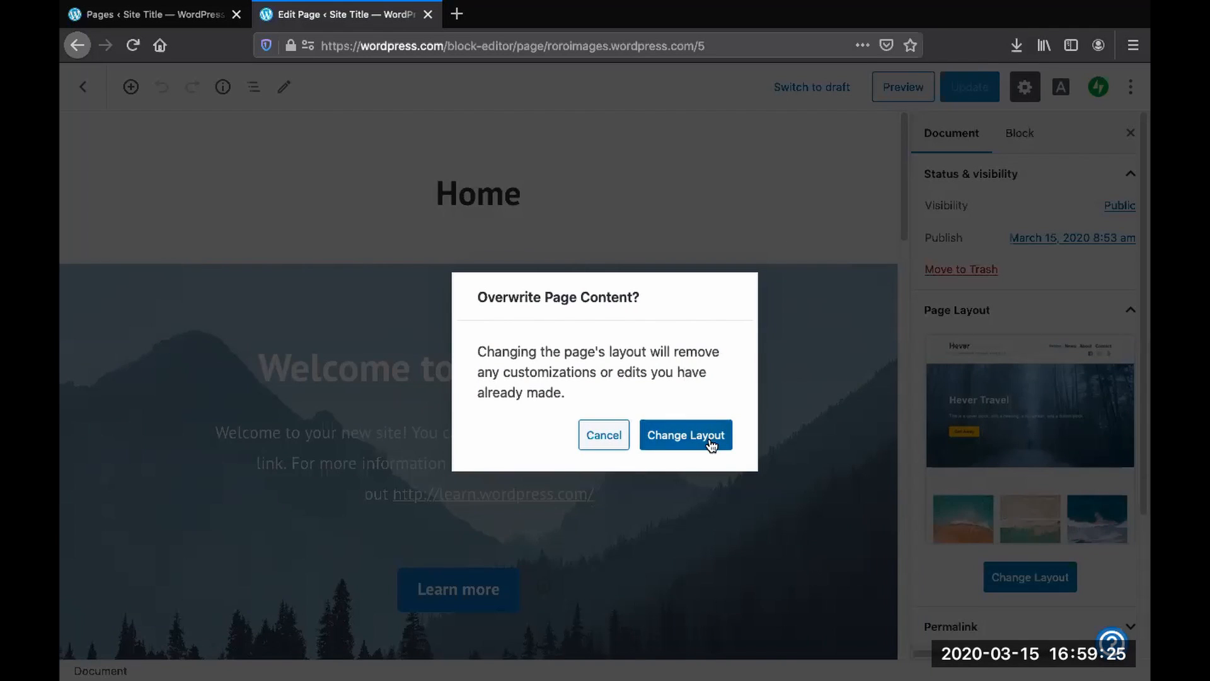
left_click(704, 441)
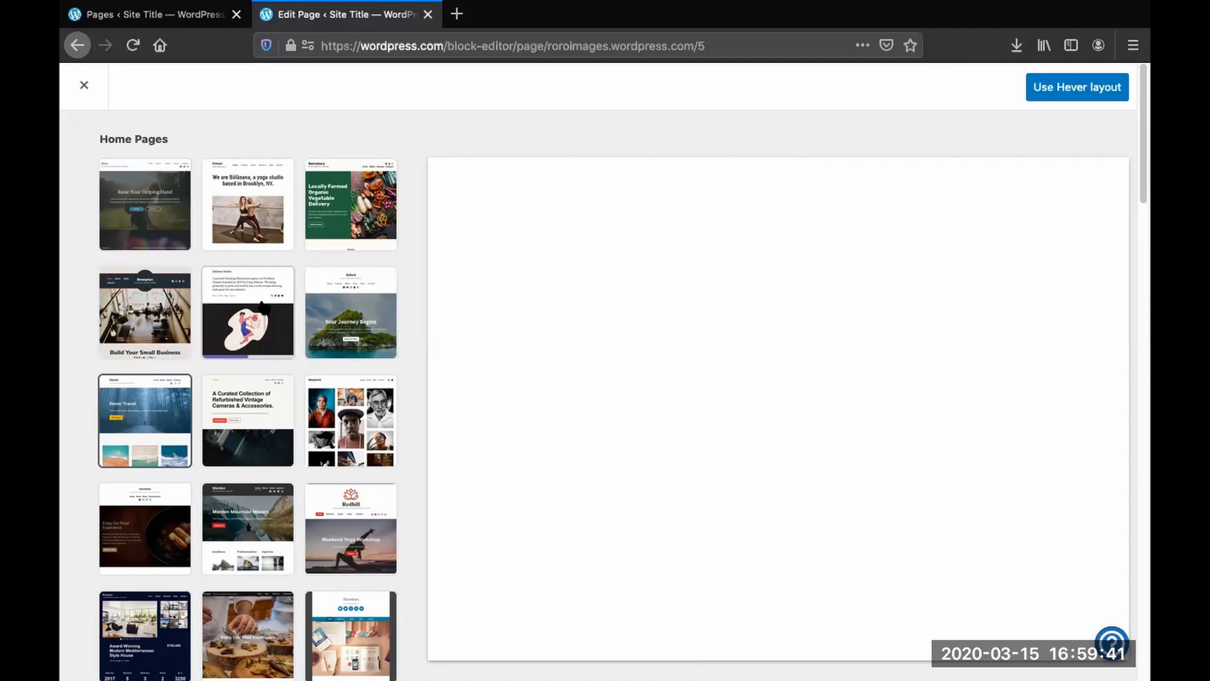
- Preview several Portfolio Pages layouts and apply the one with an introduction heading and project image grid
scroll(262, 307, "down", 15)
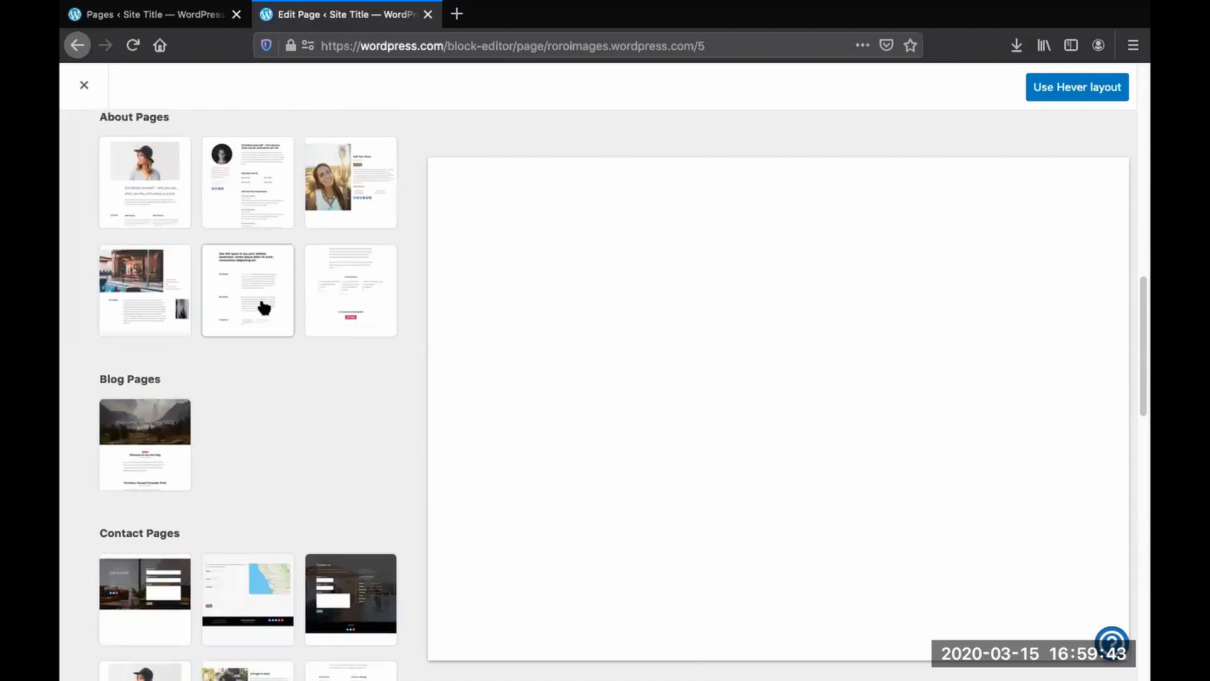
scroll(262, 306, "down", 5)
scroll(260, 303, "down", 4)
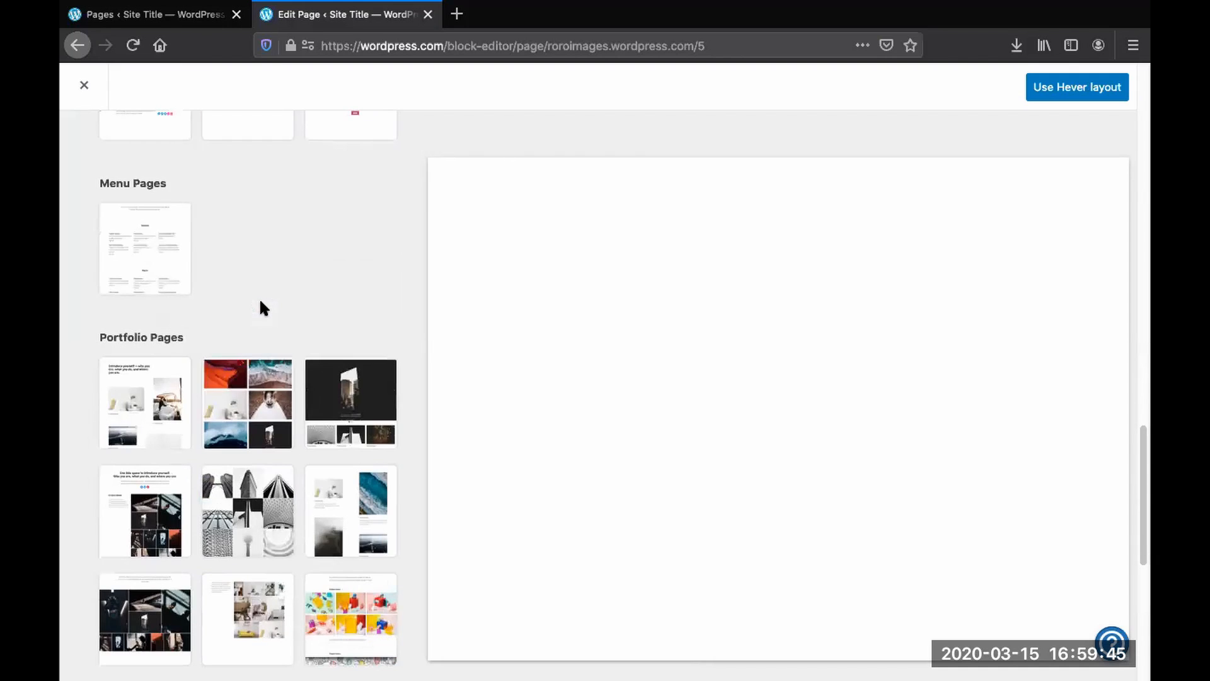
scroll(263, 307, "down", 3)
scroll(264, 309, "up", 3)
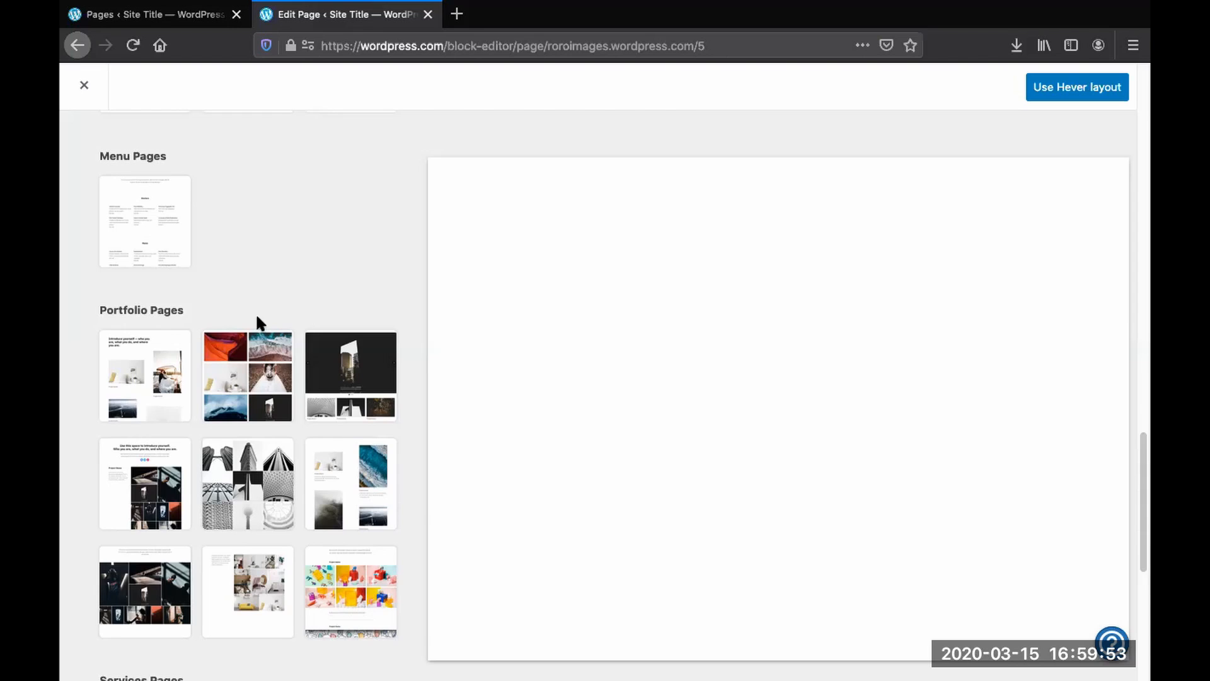
left_click_drag(115, 312, 198, 297)
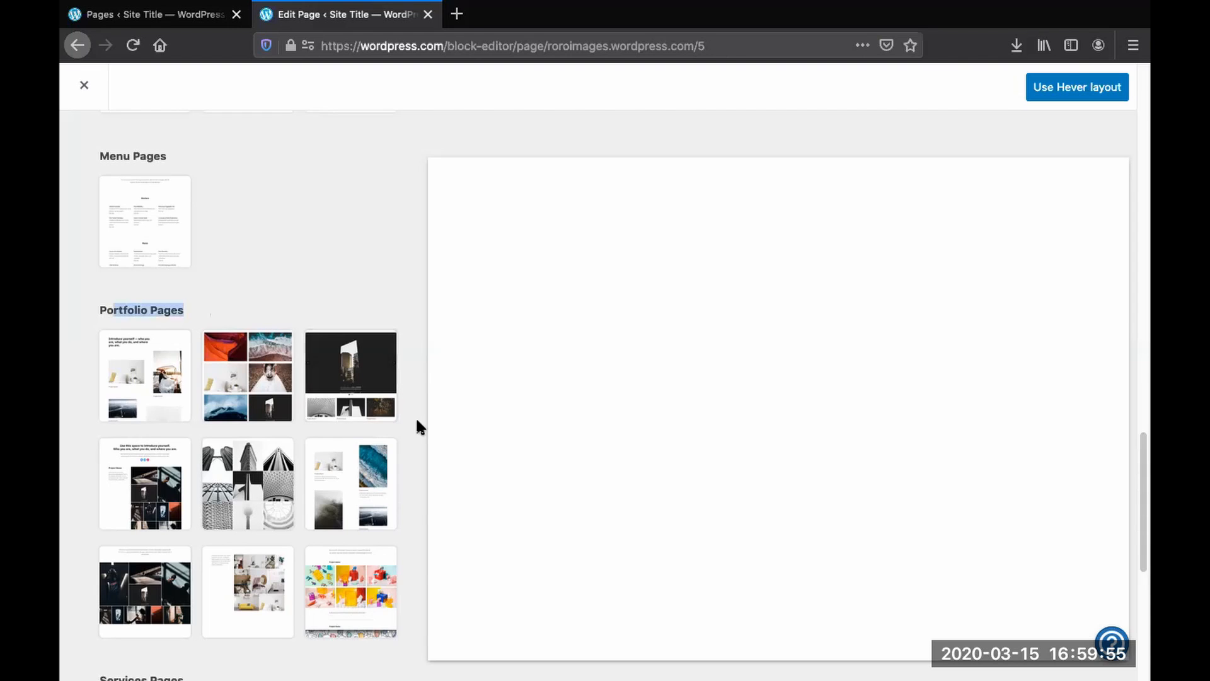
left_click(154, 392)
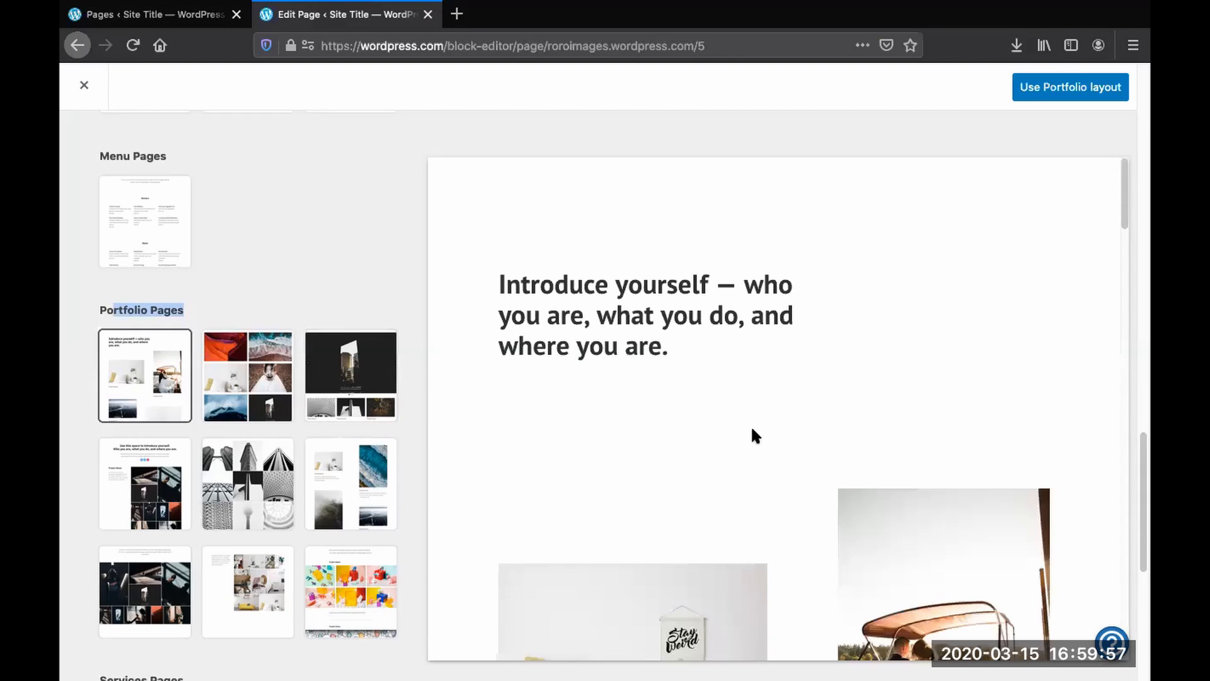
scroll(737, 416, "down", 3)
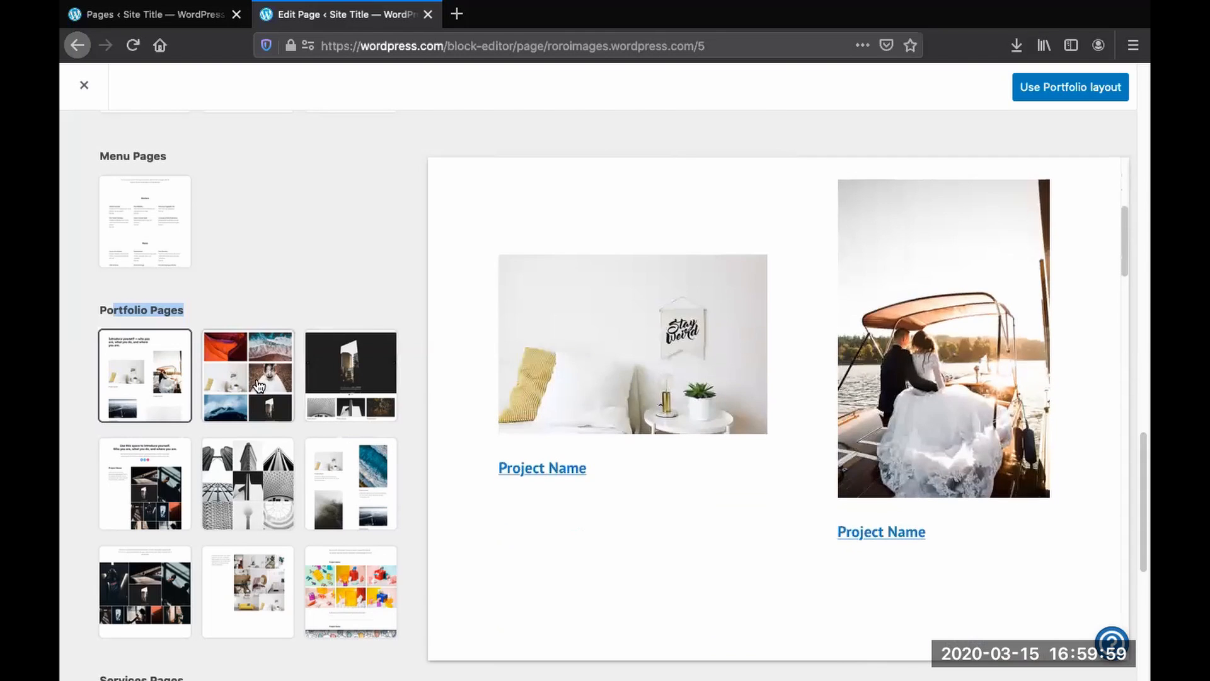
left_click(261, 386)
left_click(354, 413)
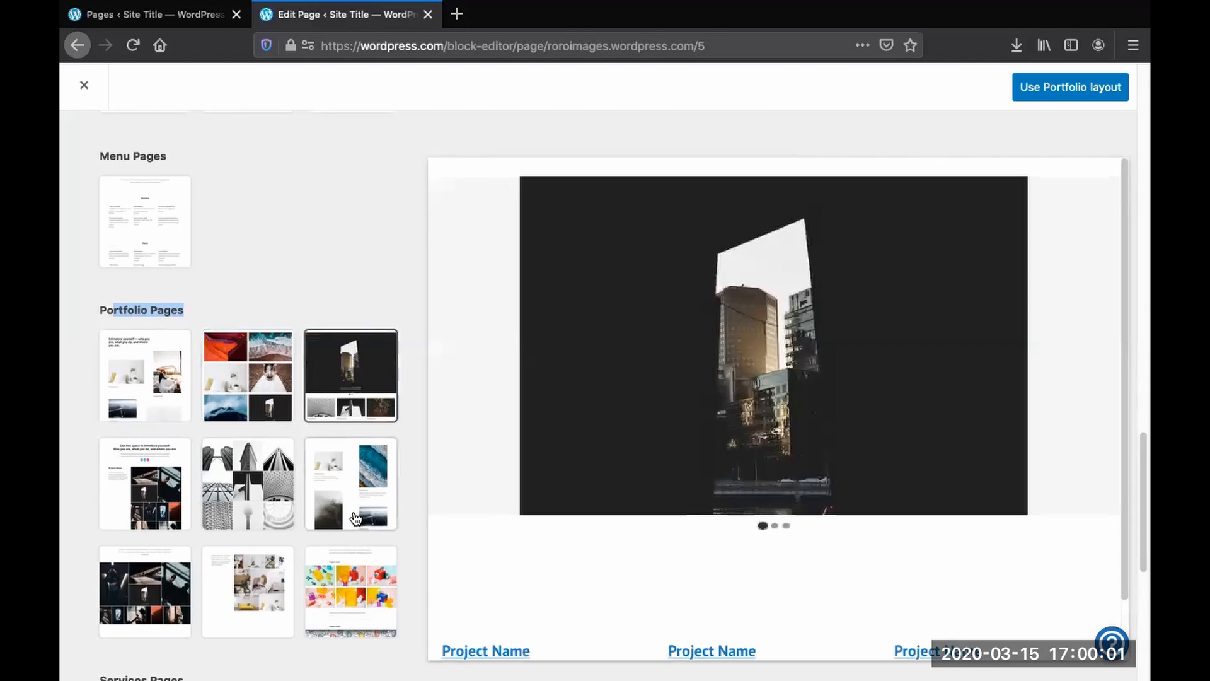
left_click(235, 497)
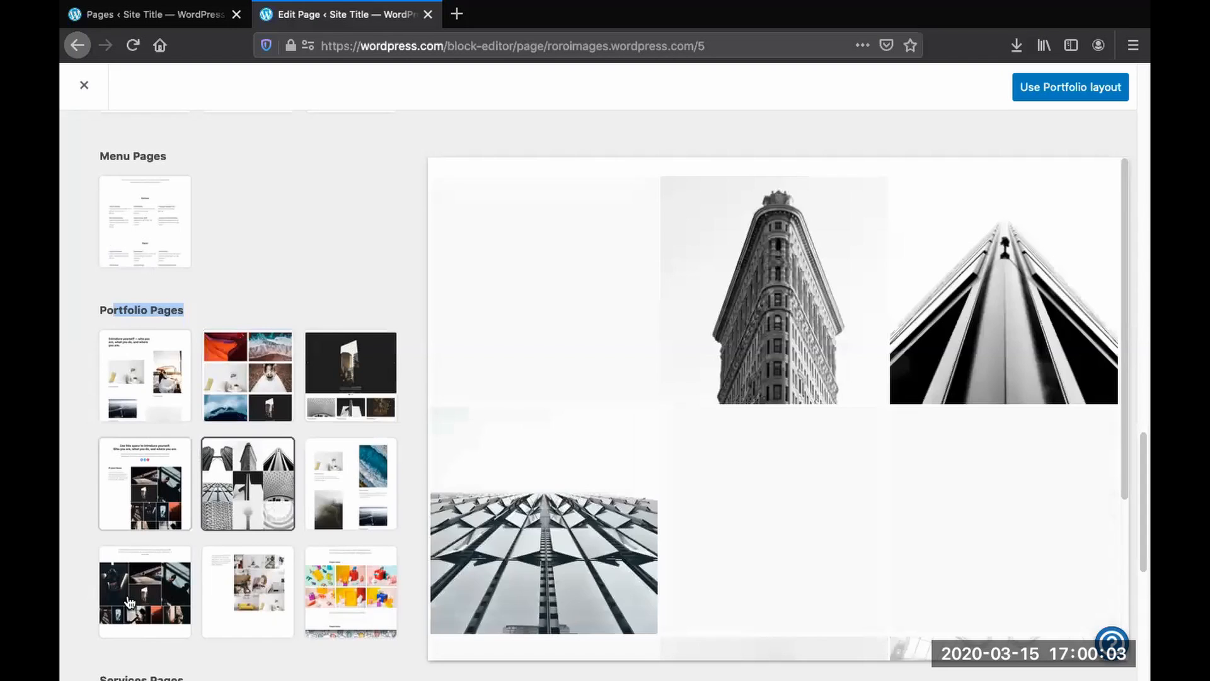
left_click(144, 511)
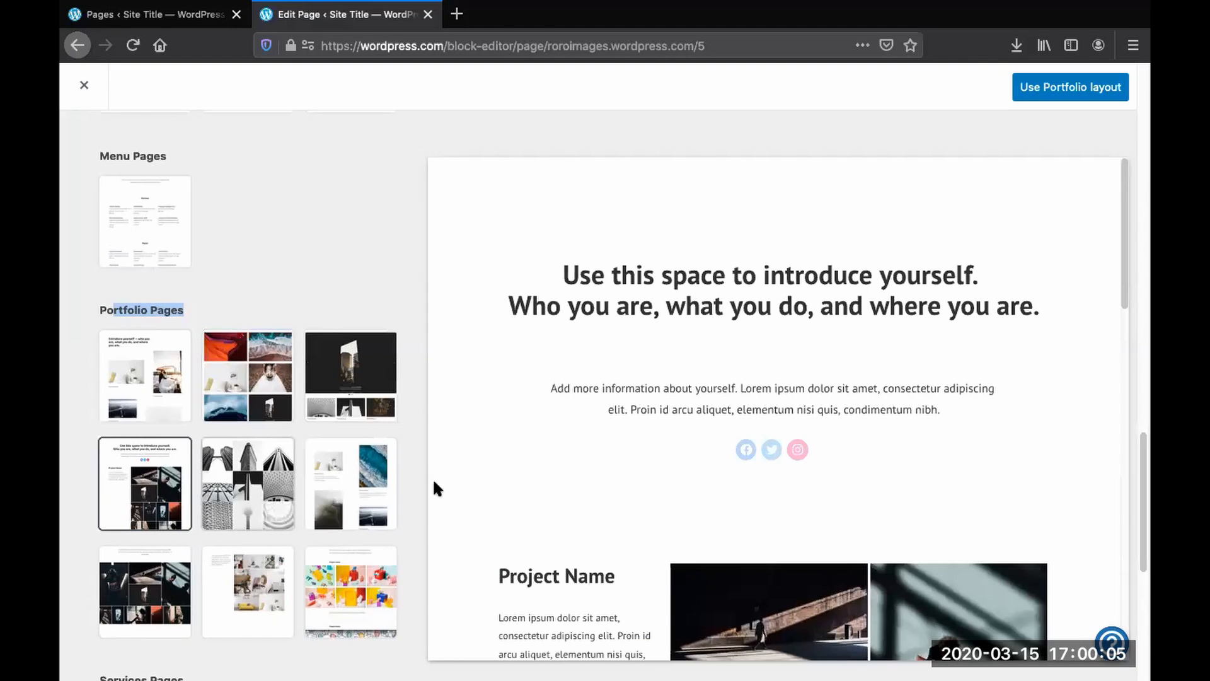
scroll(717, 434, "down", 3)
scroll(716, 439, "up", 3)
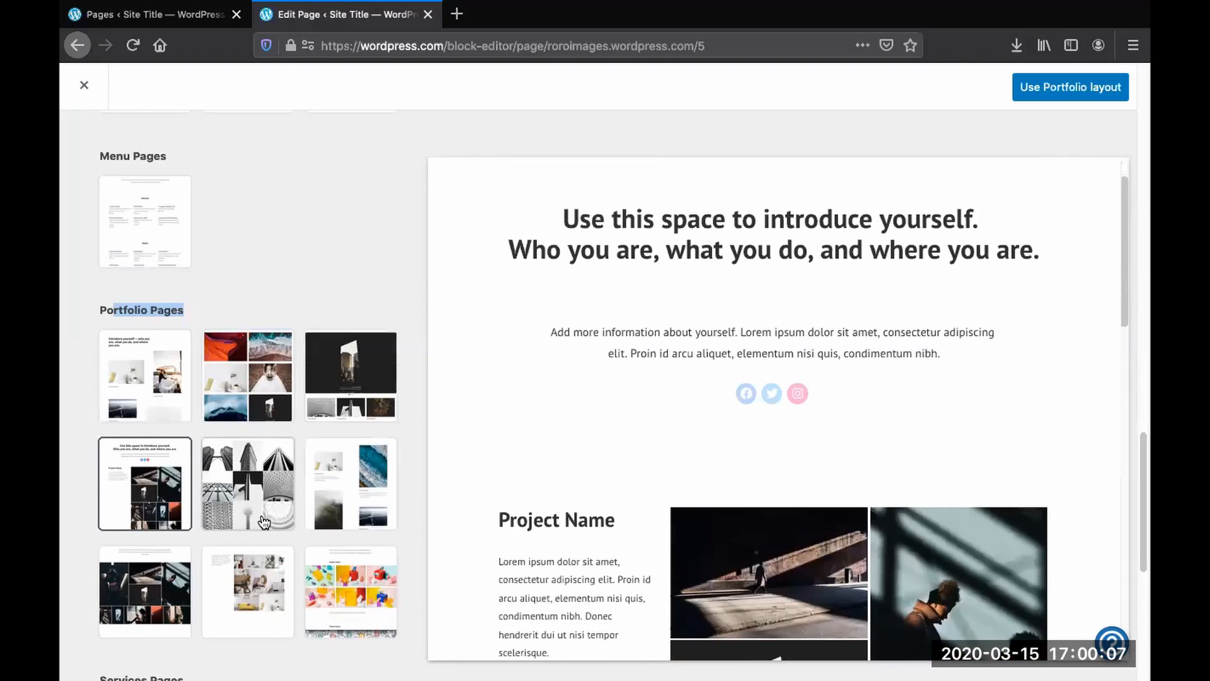
left_click(1075, 89)
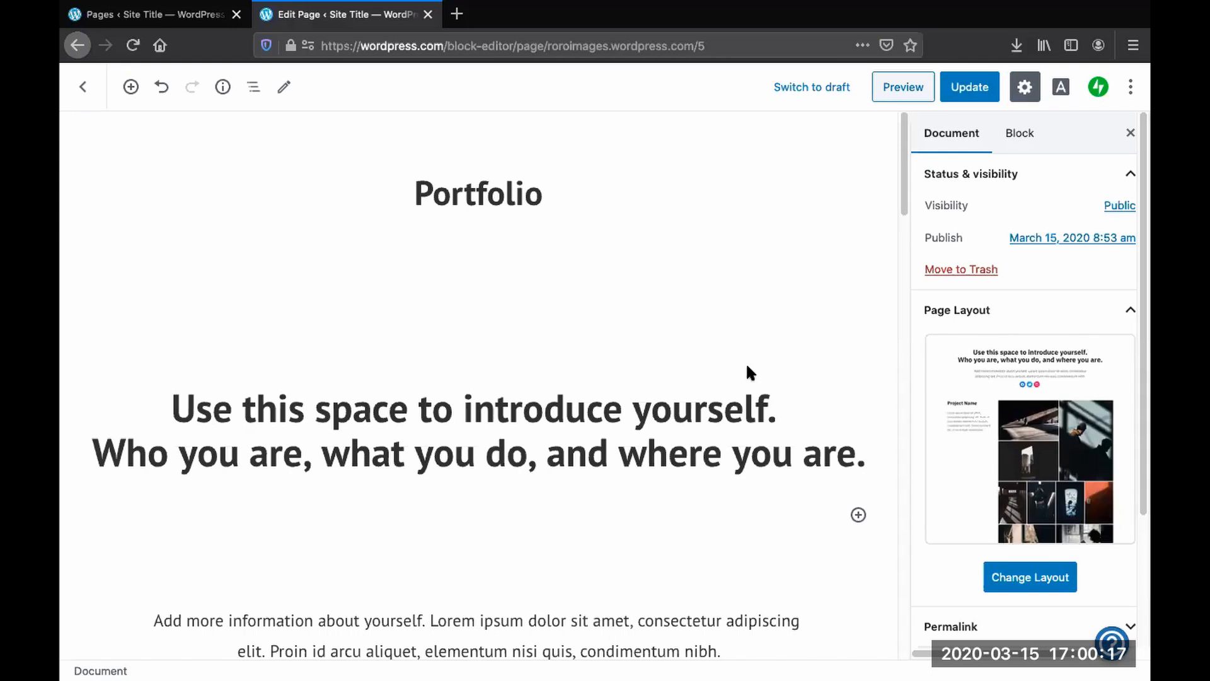
- Review the new Portfolio page content in the editor
scroll(646, 379, "down", 4)
scroll(648, 381, "down", 4)
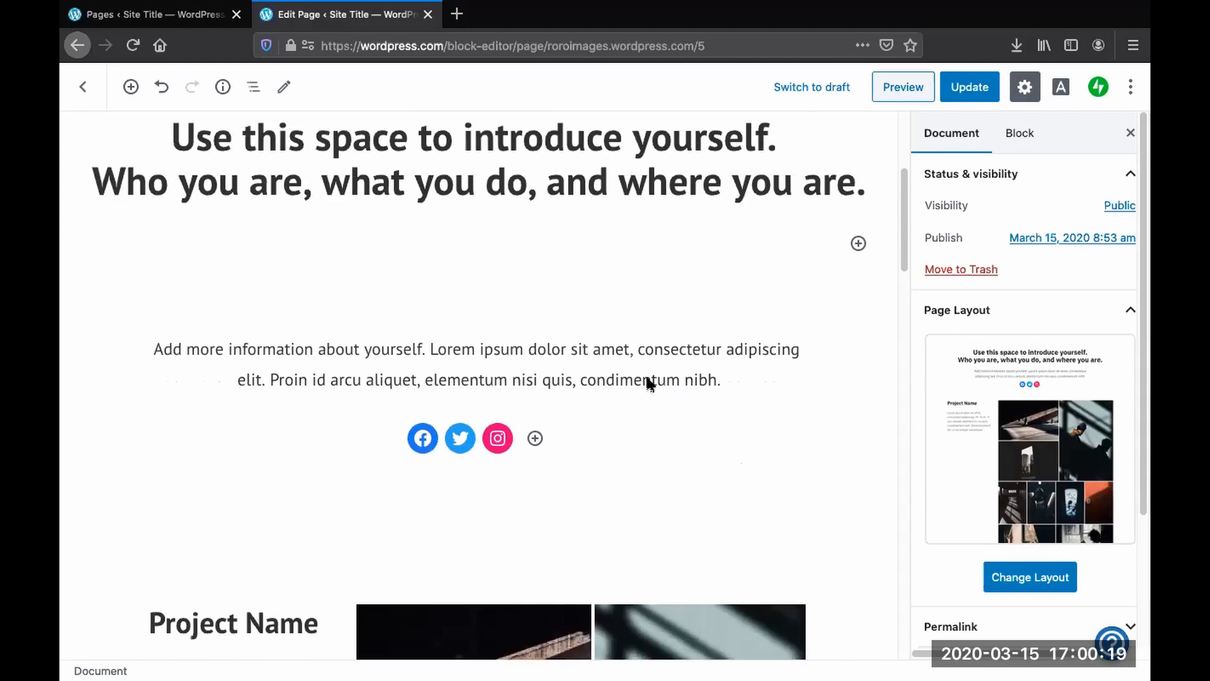
scroll(646, 375, "up", 8)
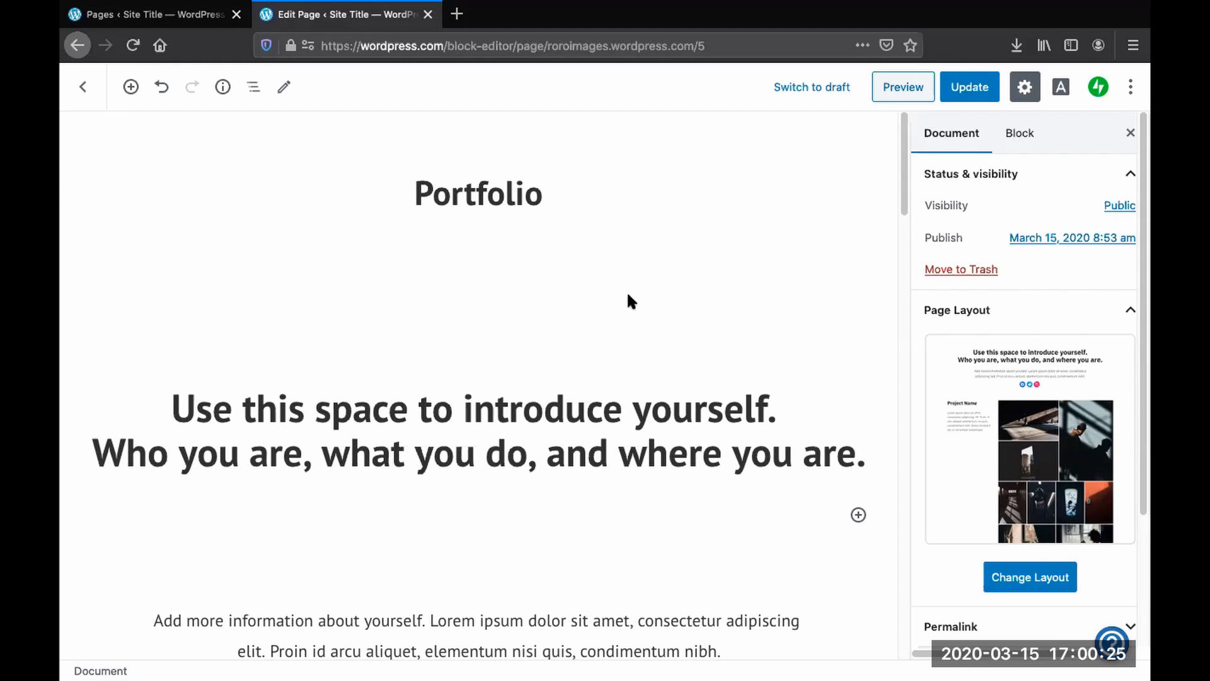
- Scroll through the Portfolio page and inspect the title, introduction, social icons and project gallery blocks
scroll(591, 431, "down", 3)
scroll(590, 429, "down", 6)
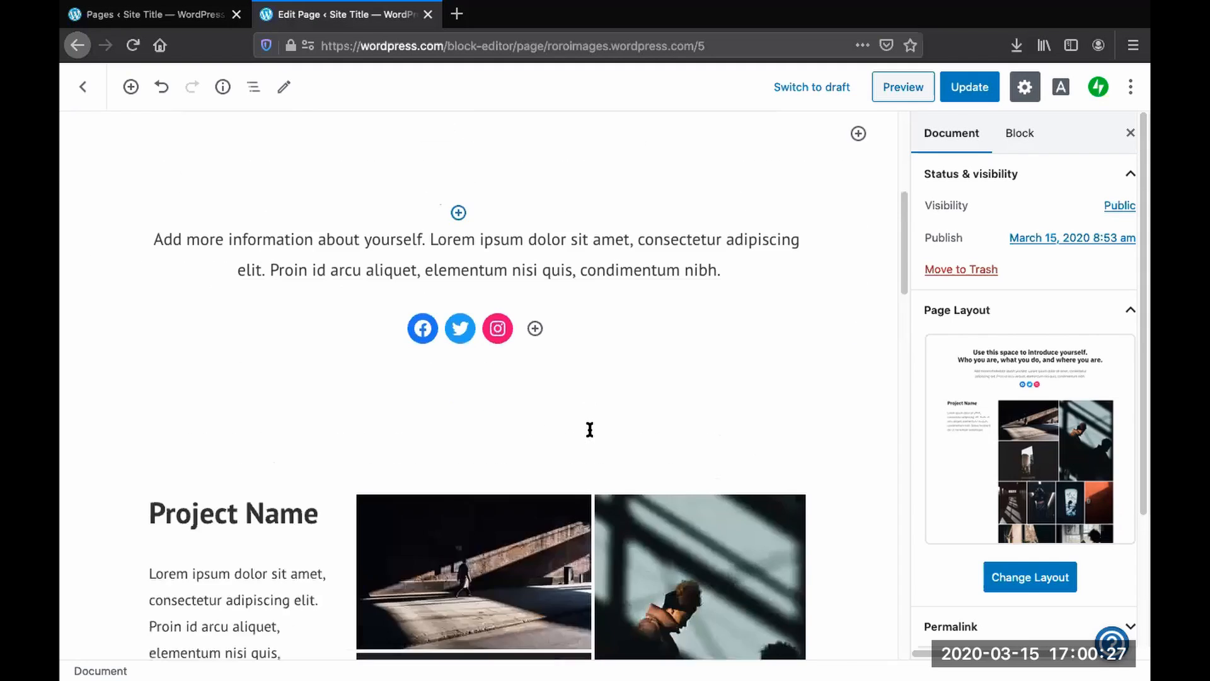
scroll(584, 419, "up", 9)
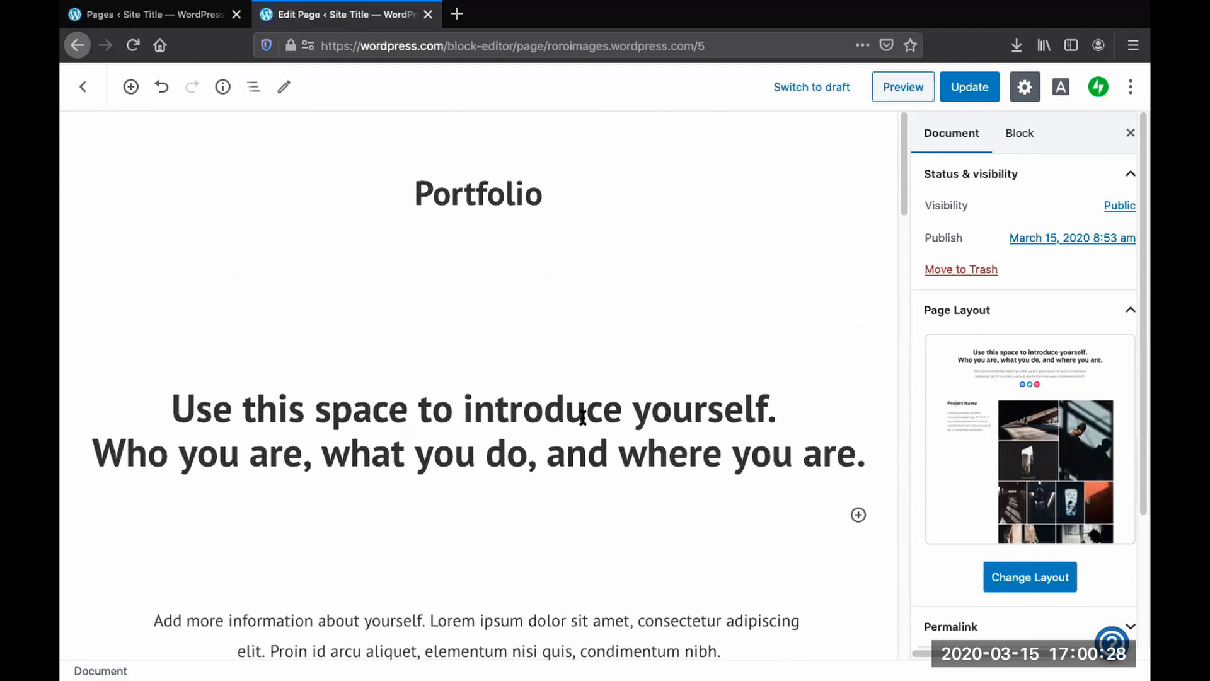
left_click(510, 194)
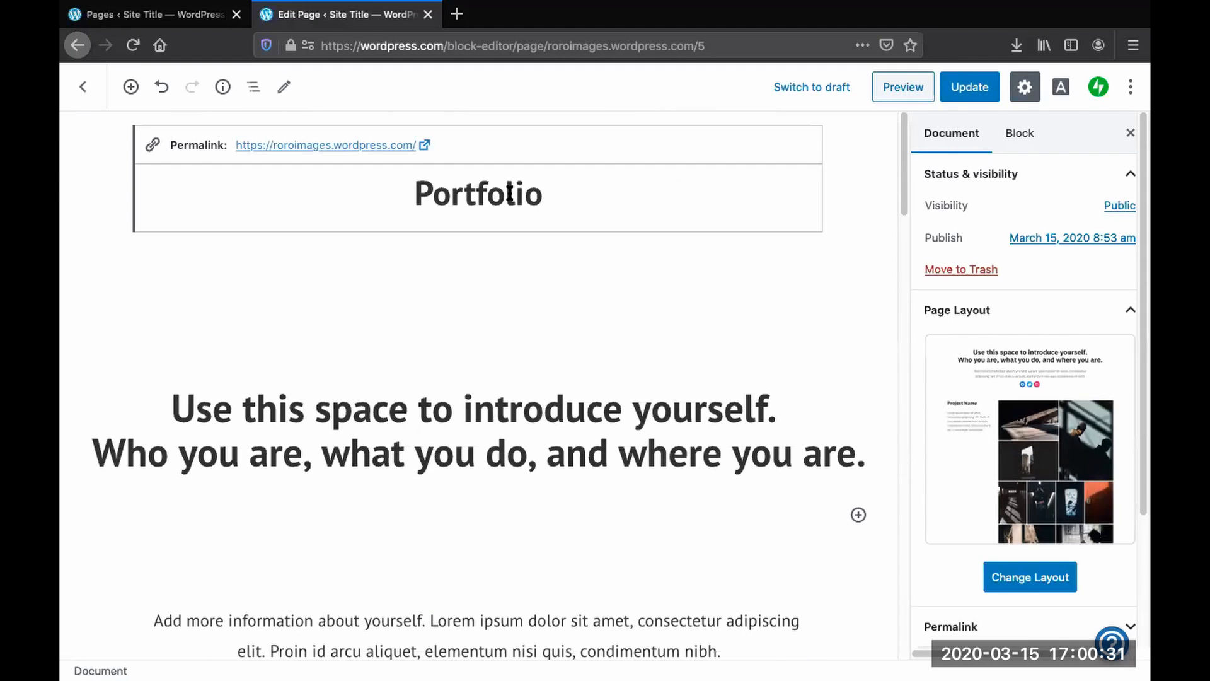
left_click(498, 408)
scroll(499, 408, "down", 5)
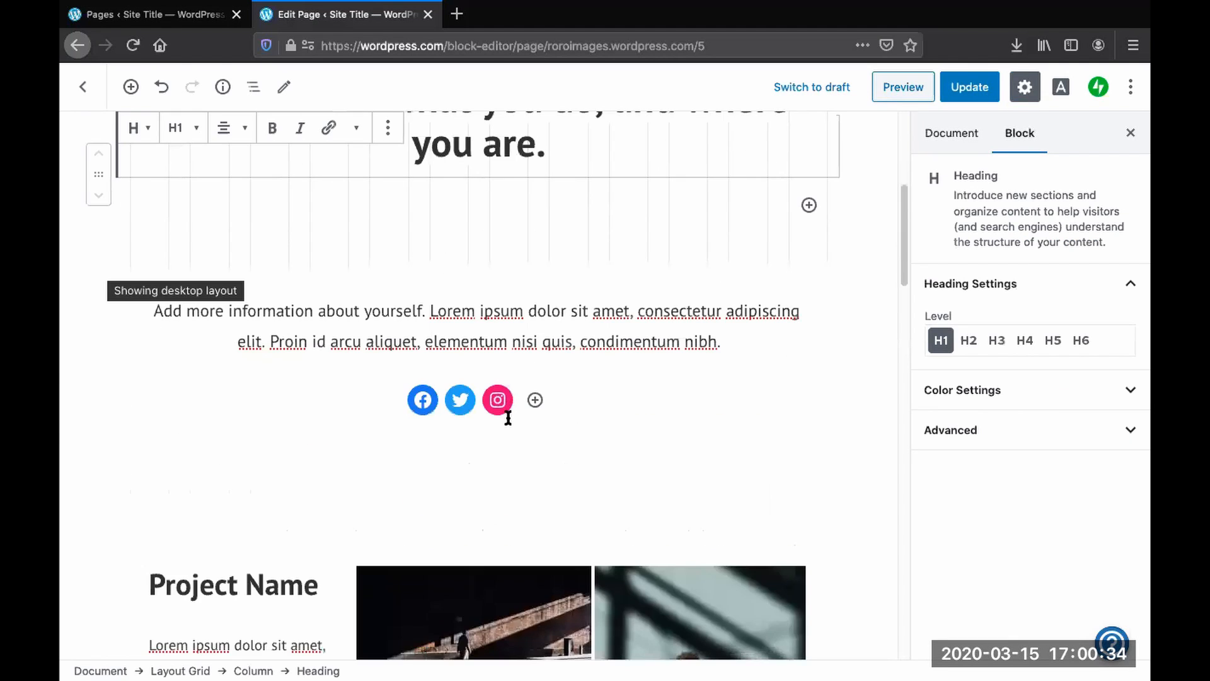
left_click(537, 338)
scroll(593, 361, "down", 8)
left_click(537, 390)
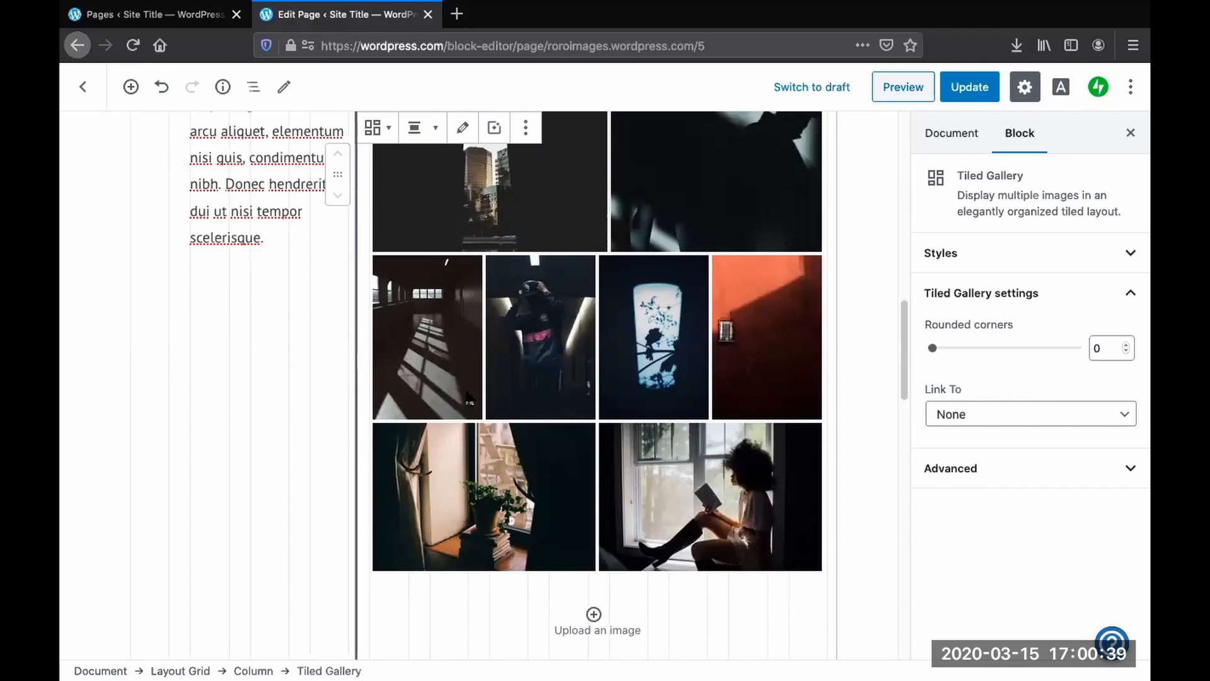
scroll(258, 366, "up", 3)
left_click(246, 344)
scroll(281, 424, "up", 8)
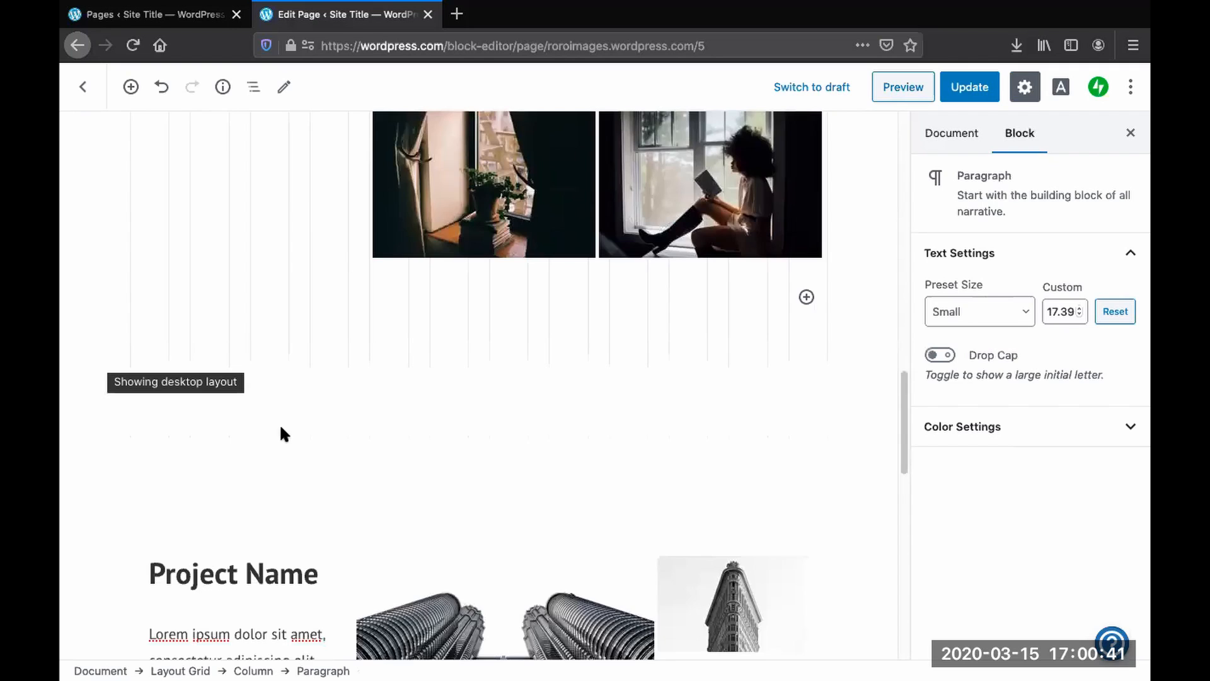
scroll(285, 418, "up", 5)
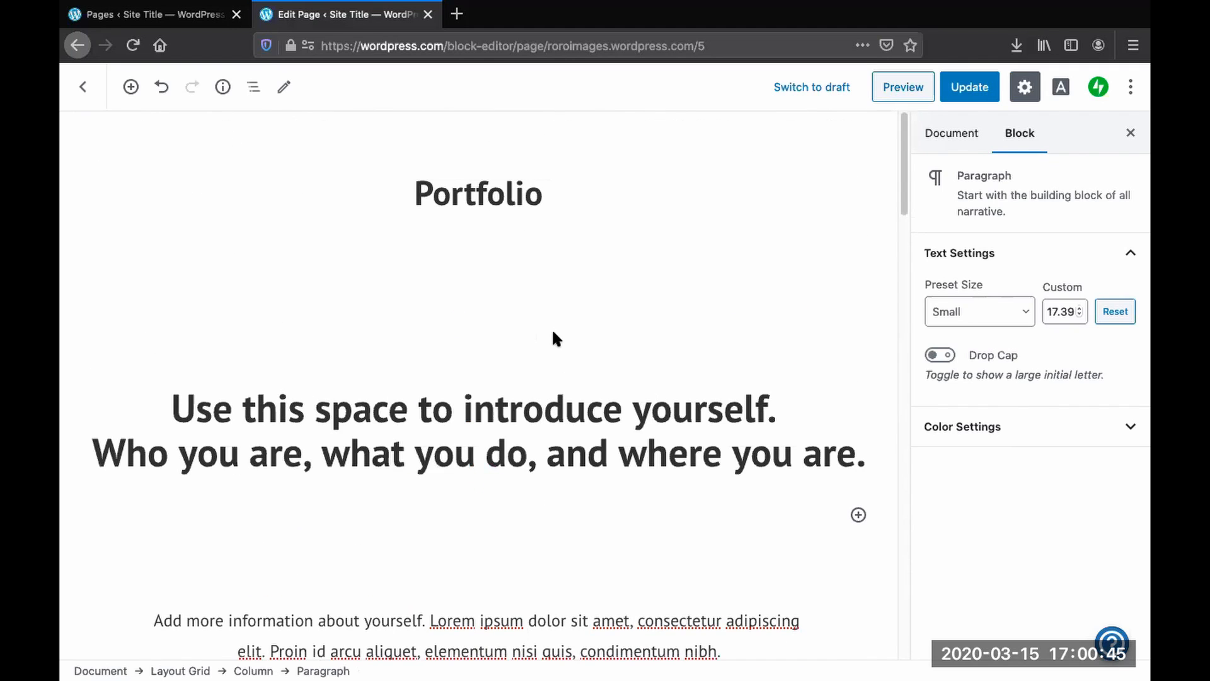
- Rename the page title to "Roland Portfolio"
left_click(524, 194)
left_click_drag(536, 194, 403, 200)
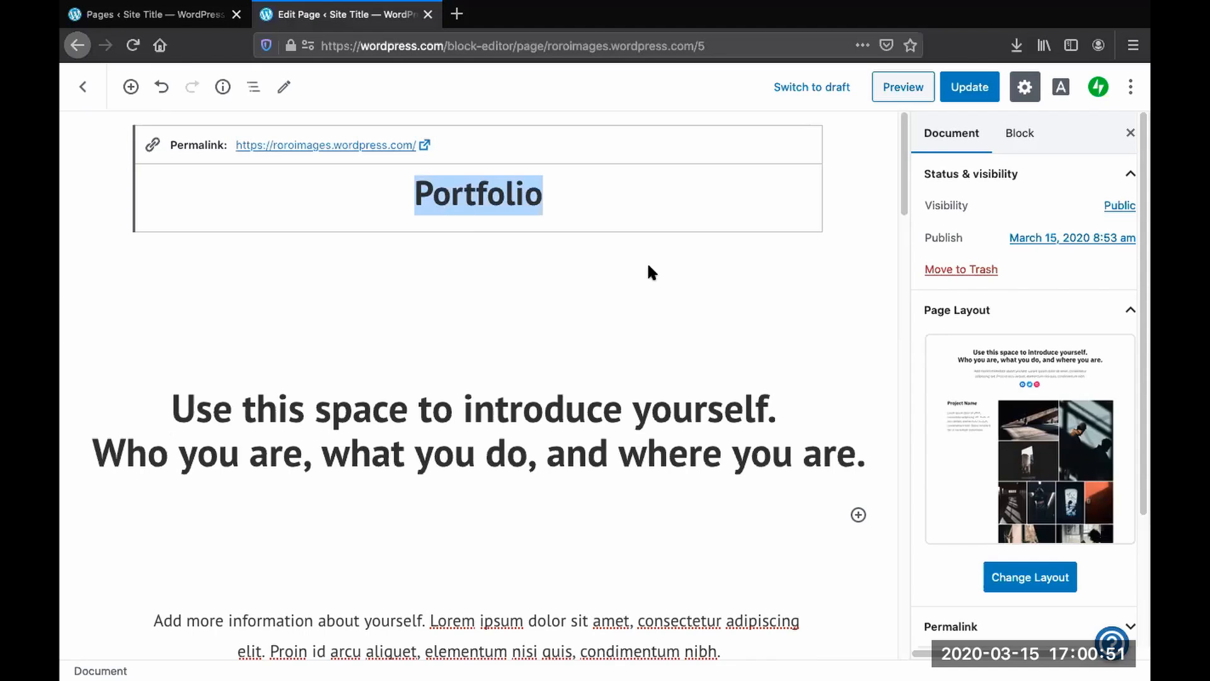
type("Roland Portfolio")
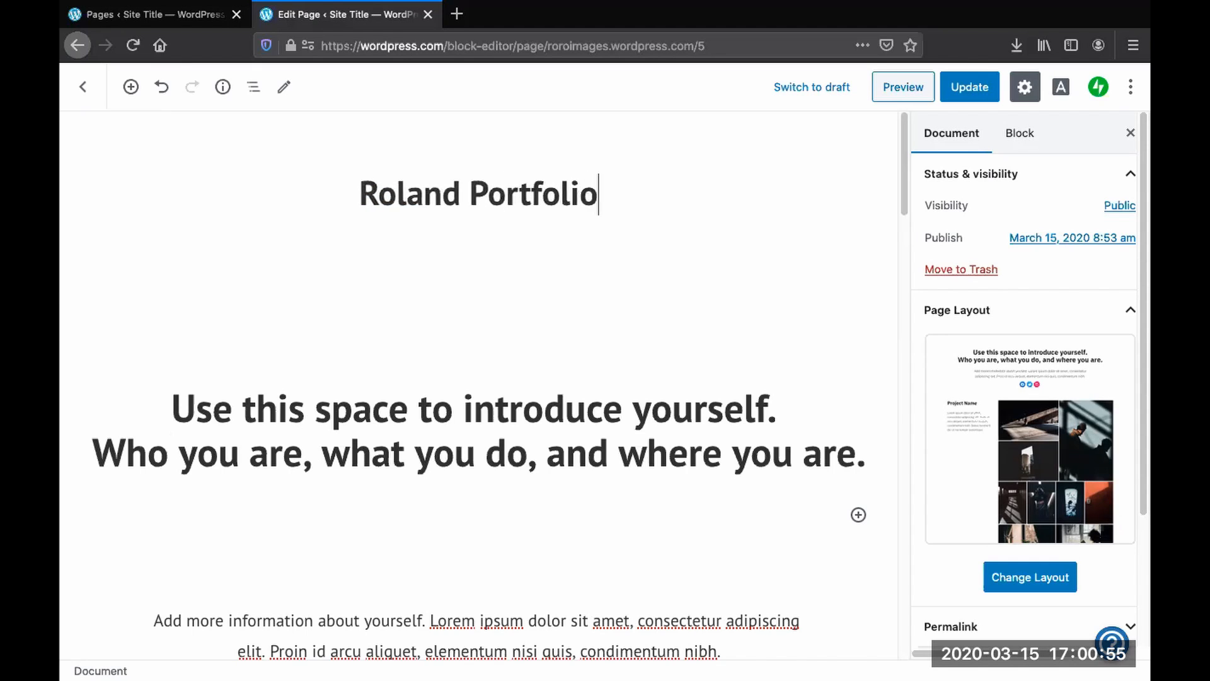
- Replace the introduction heading with "I'm an ESL teacher and a visual storyteller."
triple_click(638, 423)
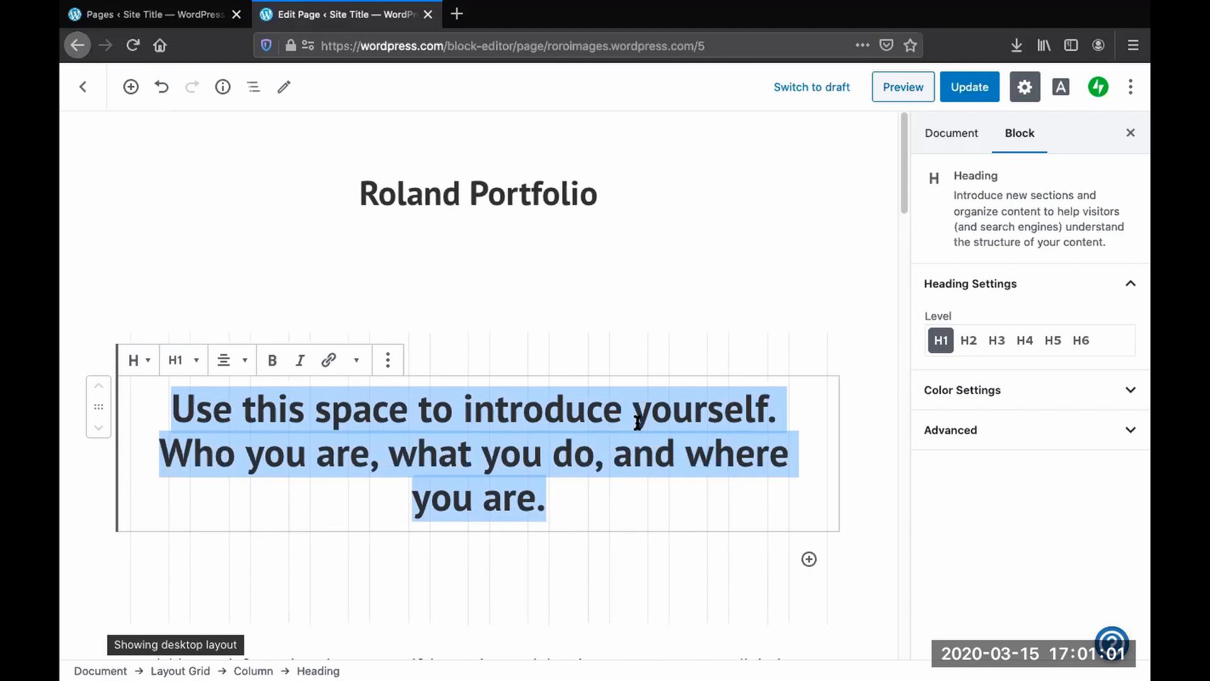
type("I'")
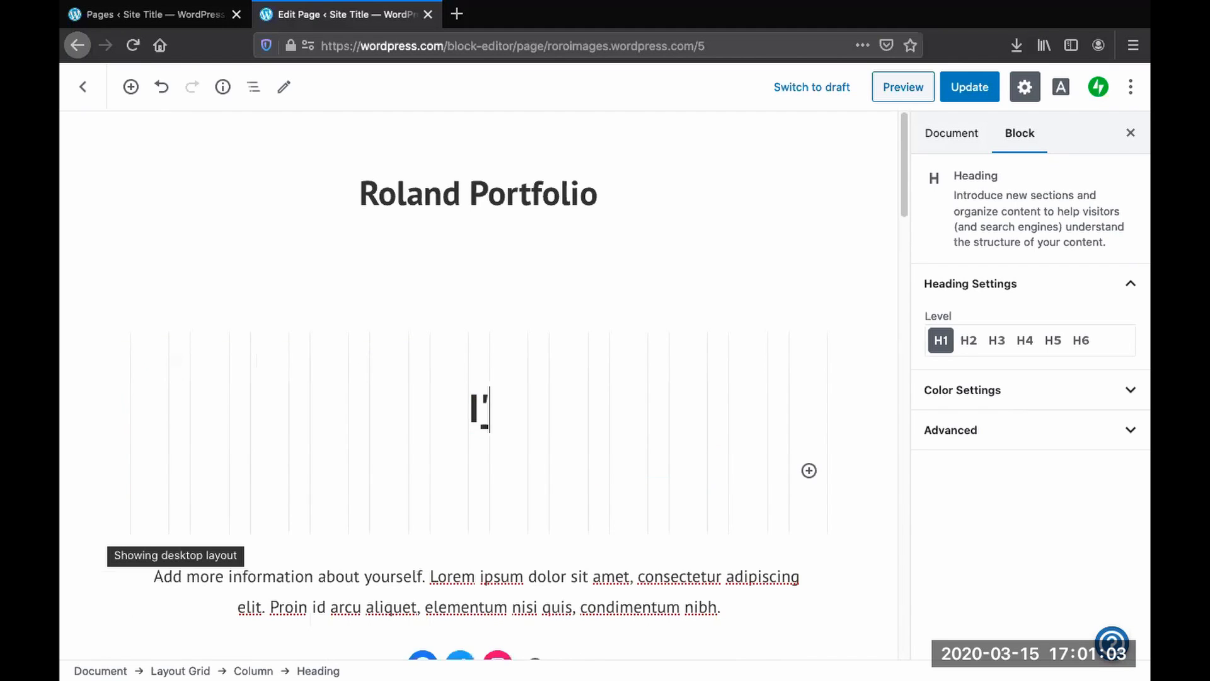
type("m an ESL teac")
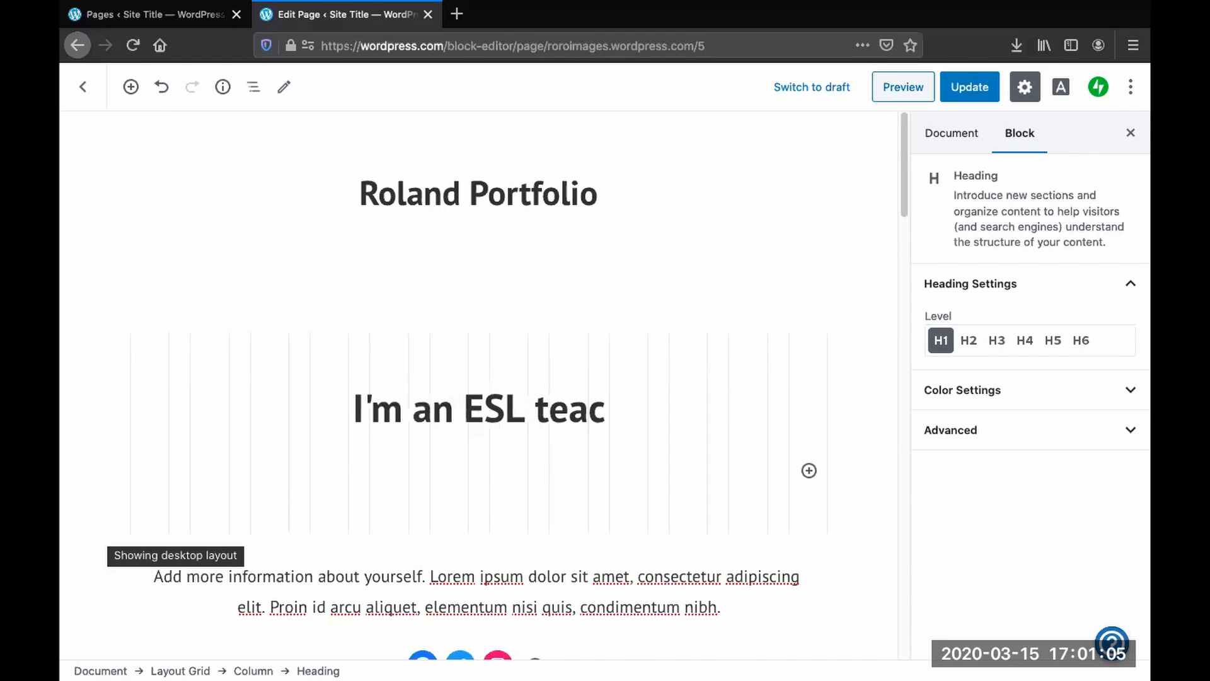
type("her and a vis")
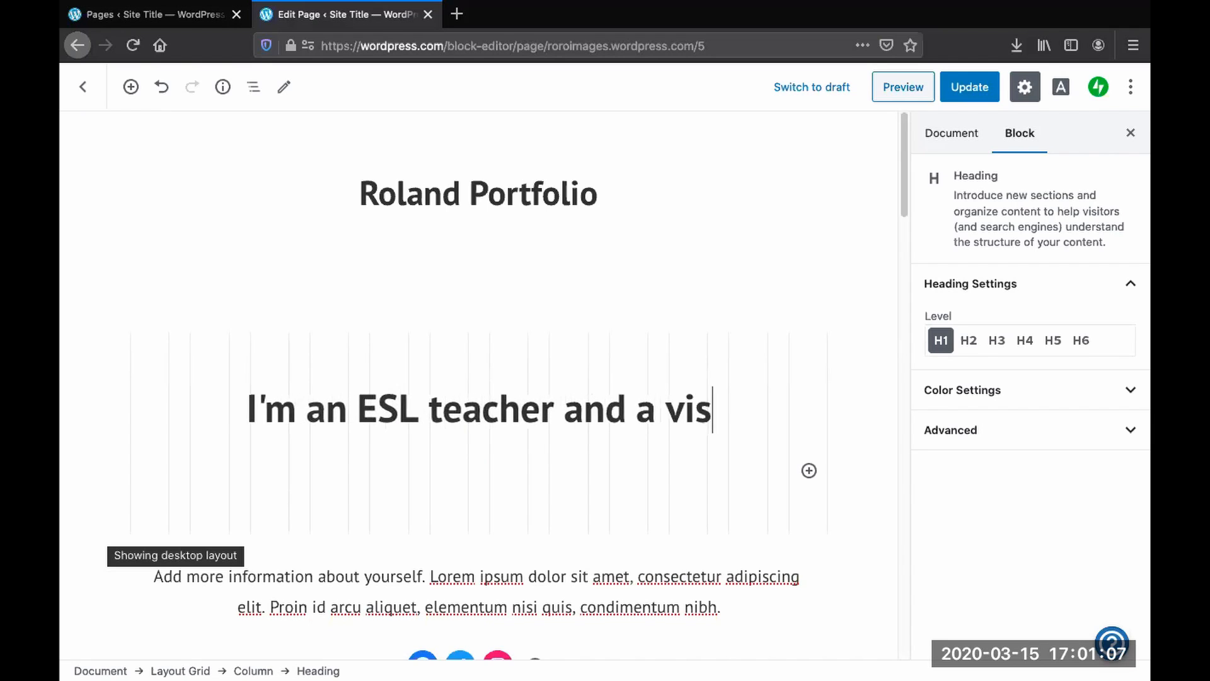
type("ual storyteller.")
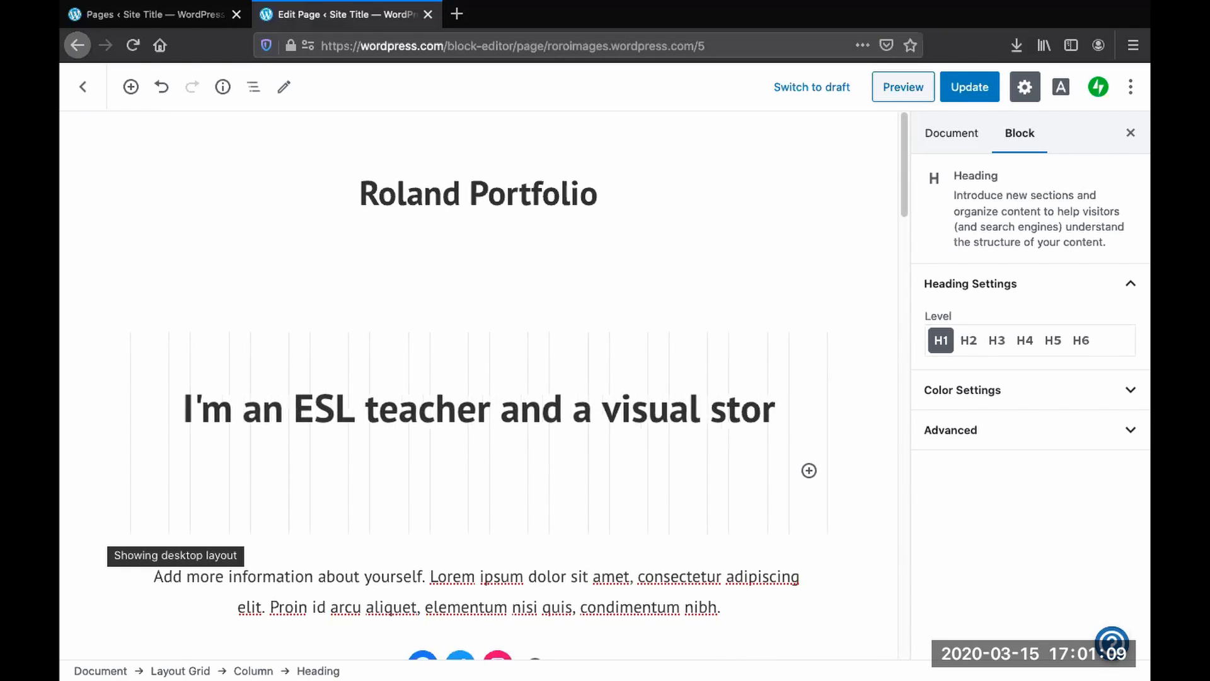
- Replace the introduction paragraph with "I like to learn new skills like making websites on WordPress."
left_click(434, 434)
scroll(435, 434, "down", 3)
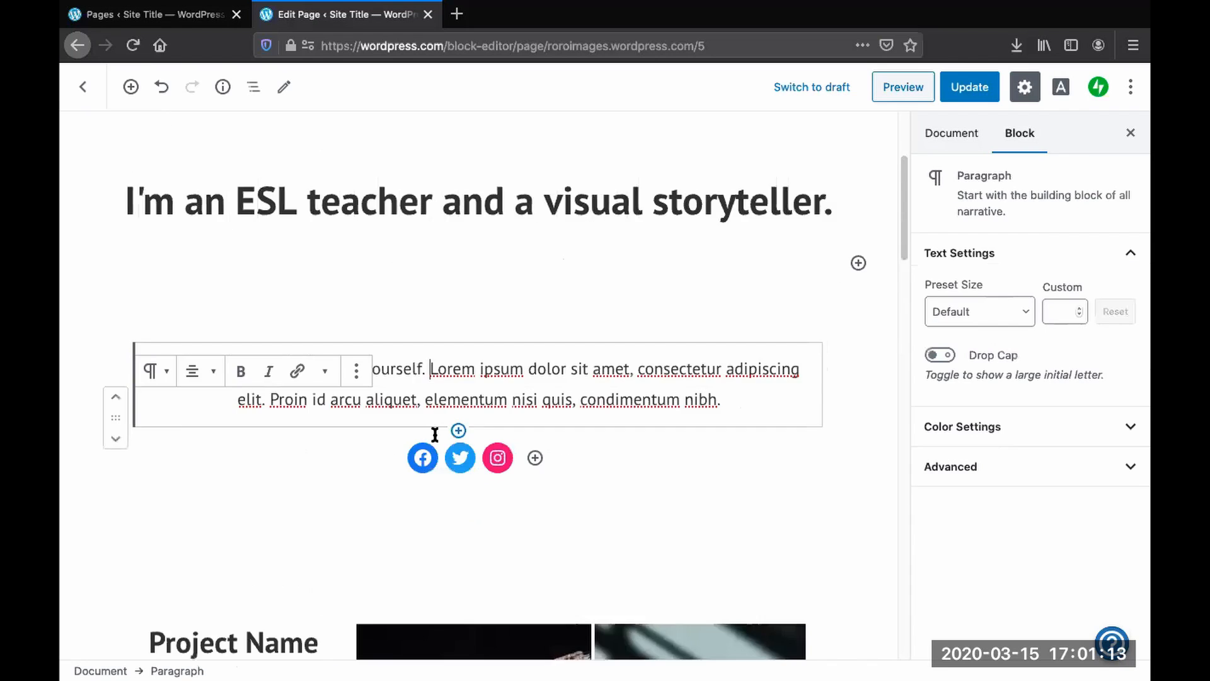
scroll(435, 434, "up", 1)
triple_click(533, 435)
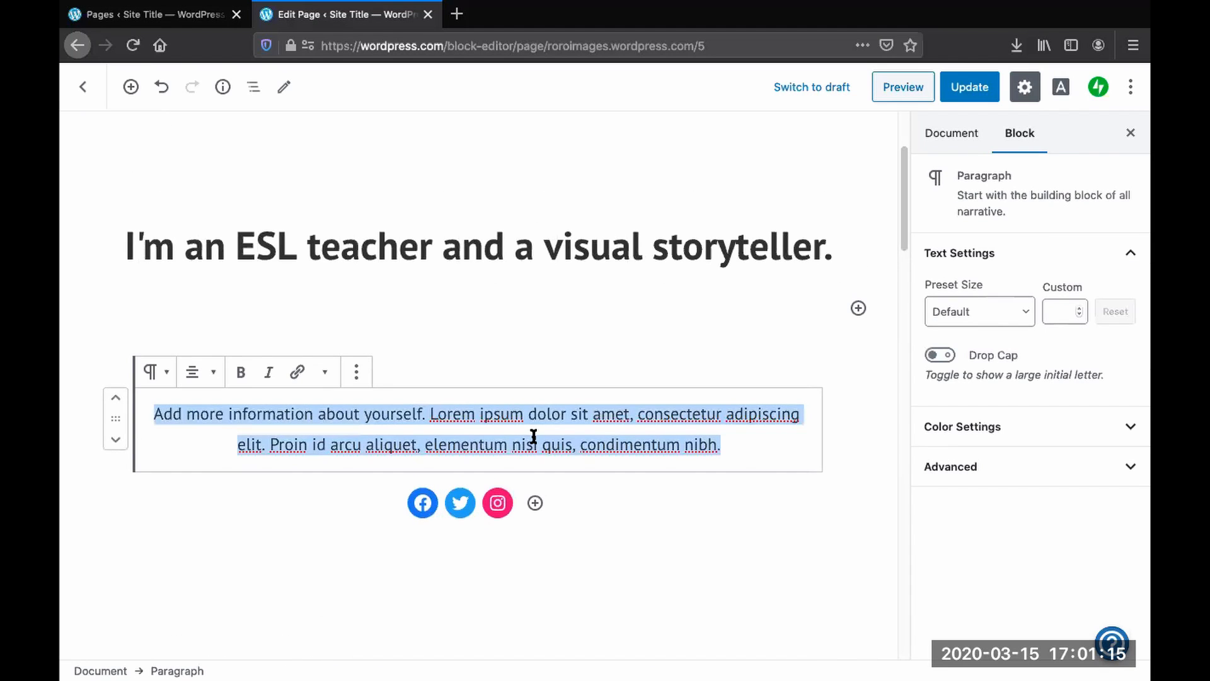
type("I like")
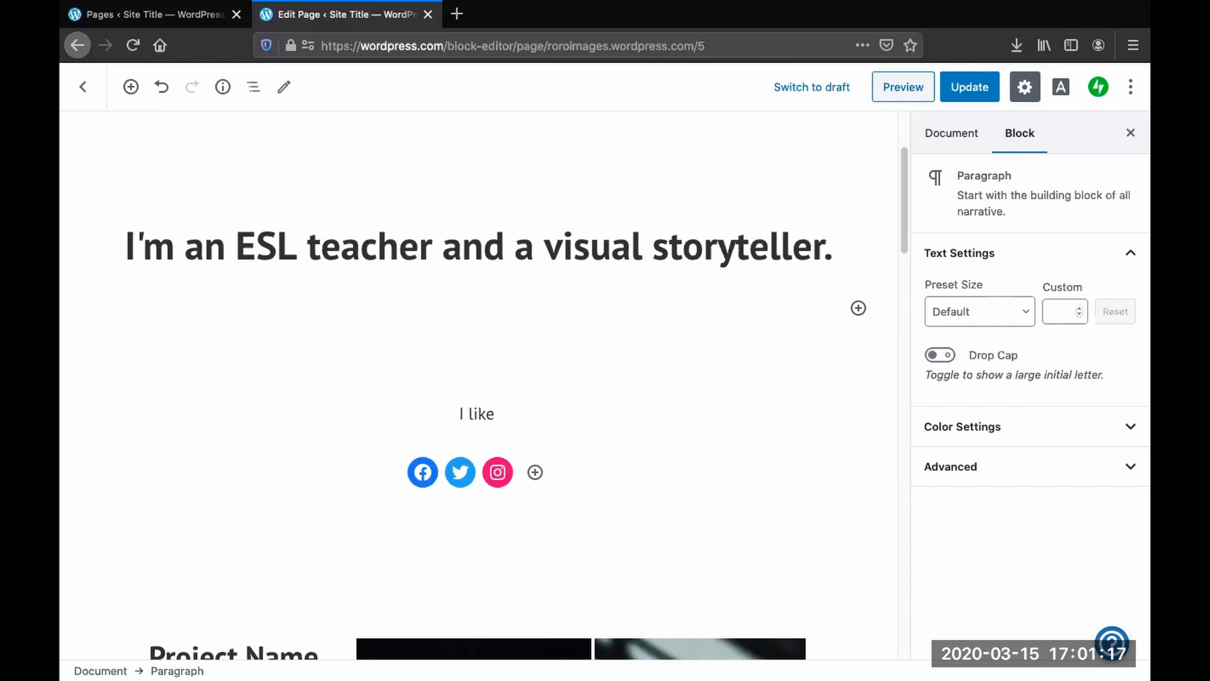
type(" doing")
key("BackSpace")
key("BackSpace")
key("BackSpace")
key("BackSpace")
key("BackSpace")
key("BackSpace")
type("to le")
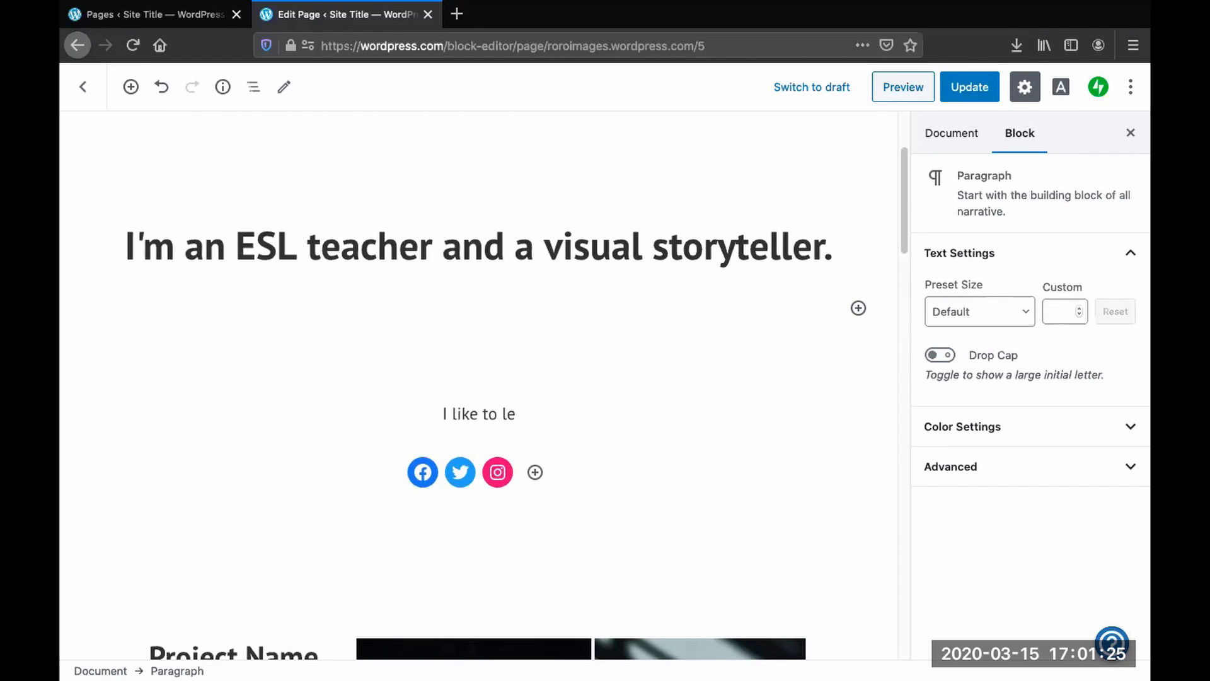
type("arn new ski")
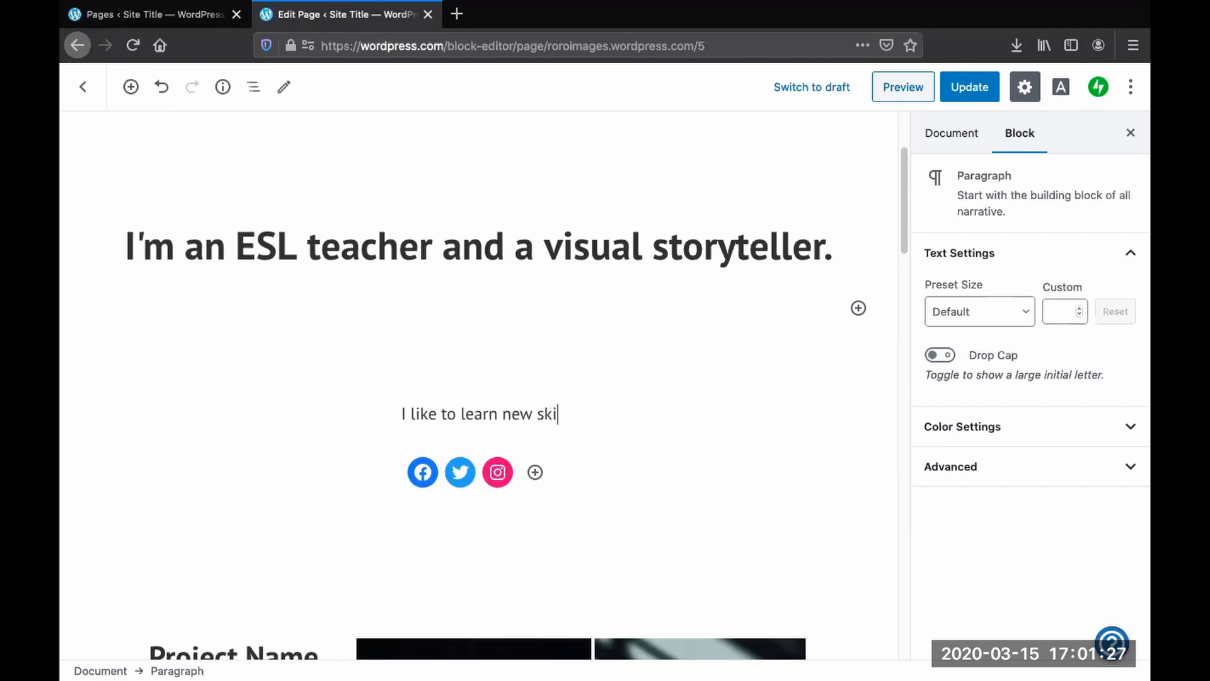
type("lls like mak")
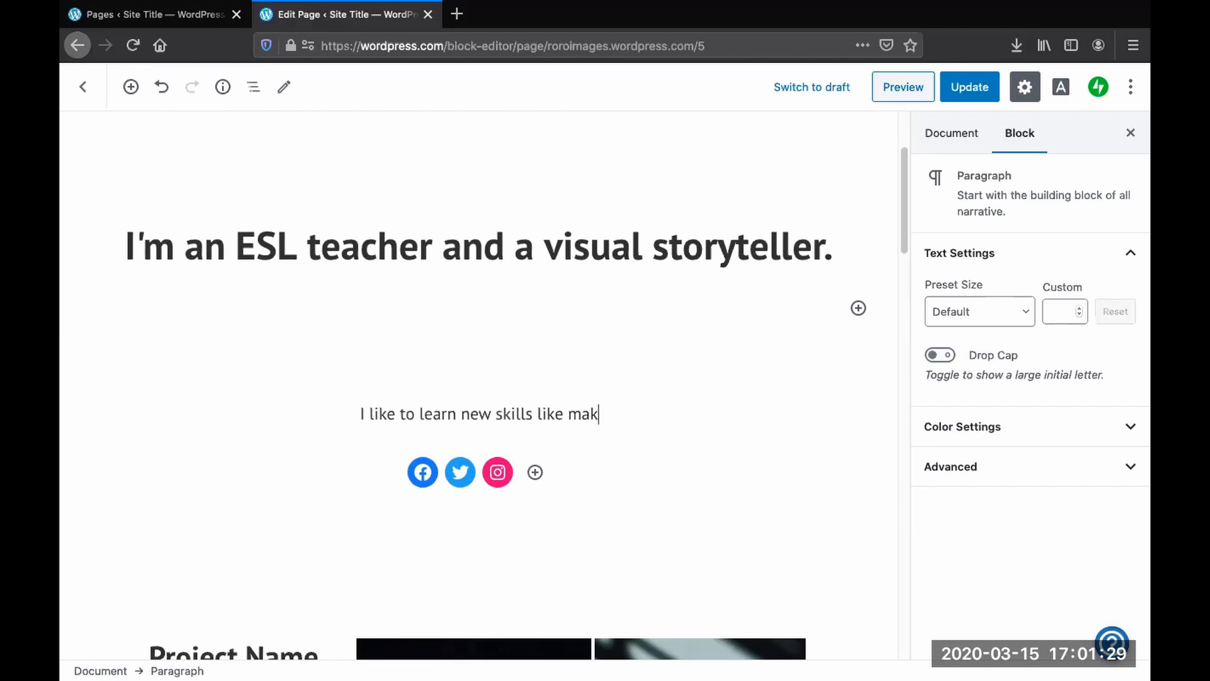
type("ing websites on WOrd")
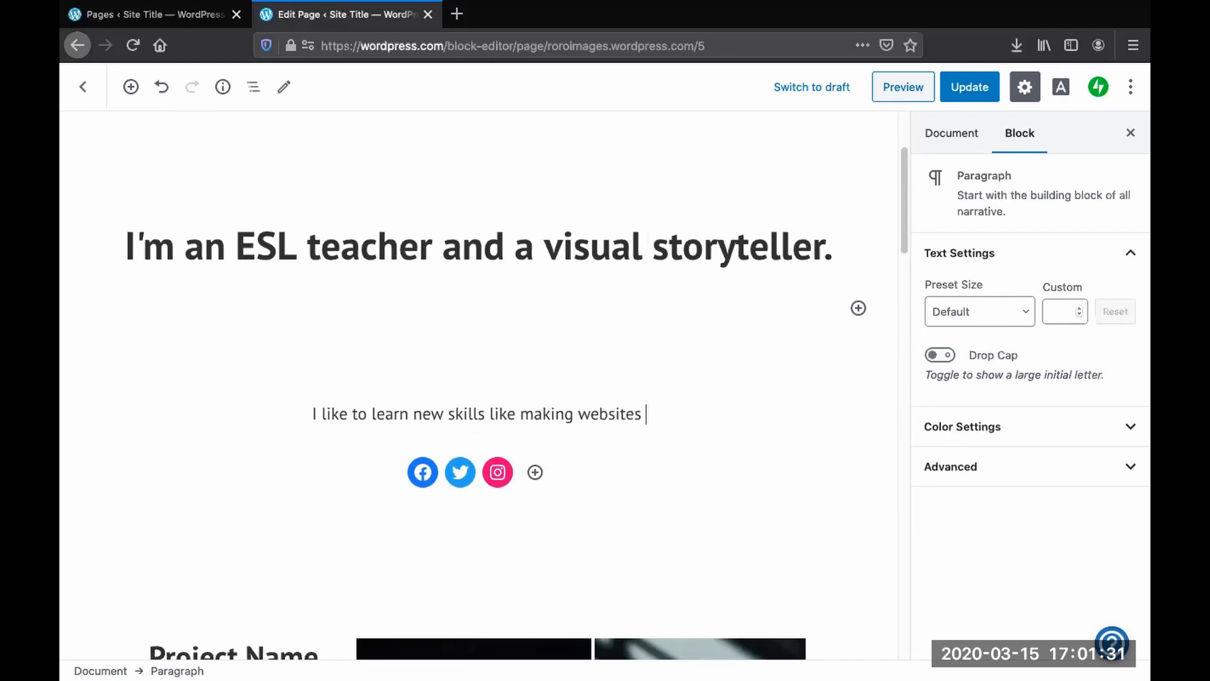
key("BackSpace")
key("BackSpace")
key("BackSpace")
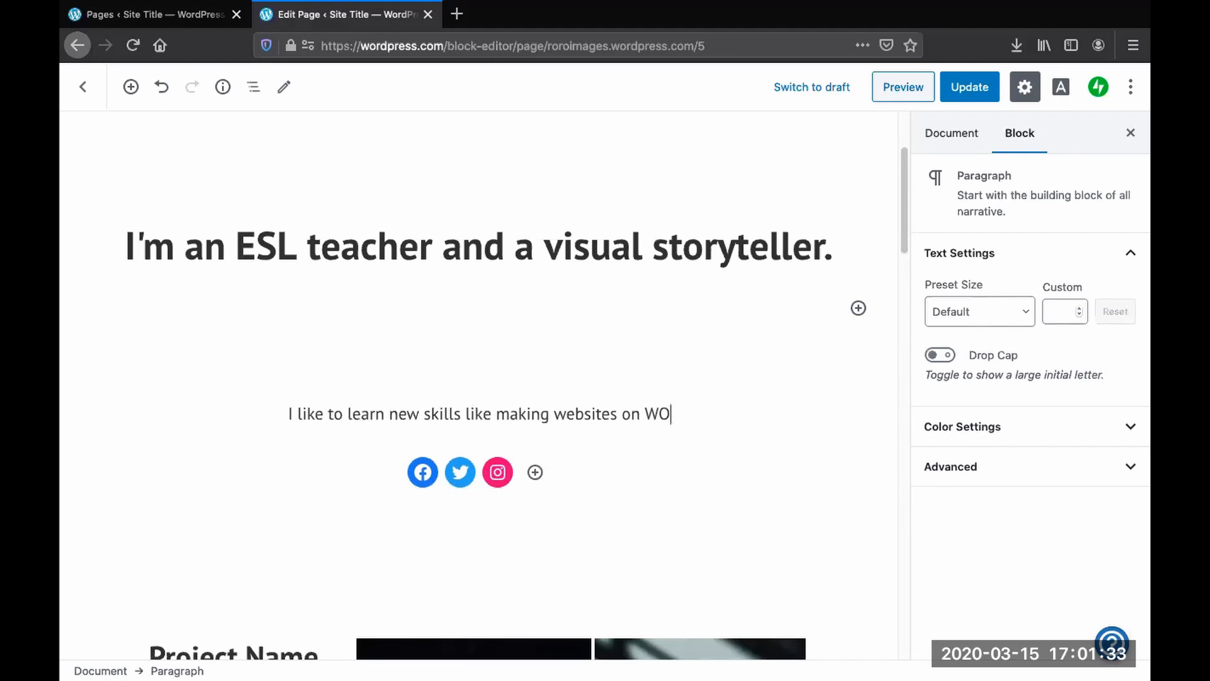
type("ordpress")
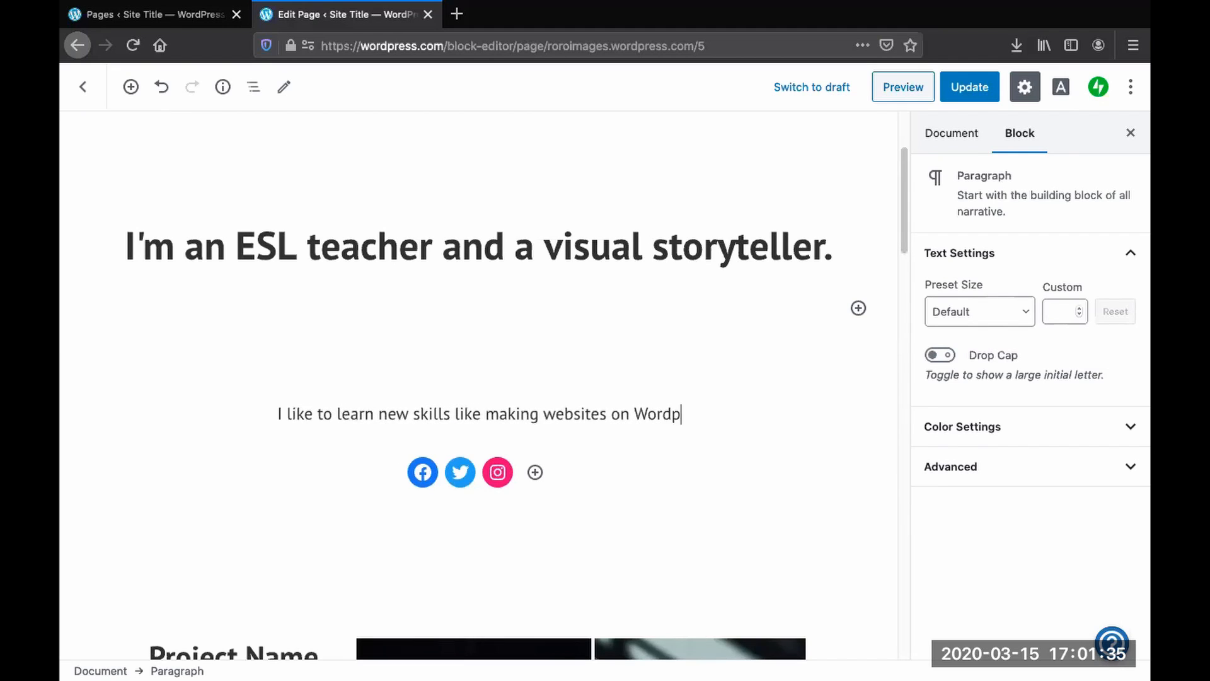
key("BackSpace")
key("BackSpace")
key("BackSpace")
key("BackSpace")
key("BackSpace")
type("Press.")
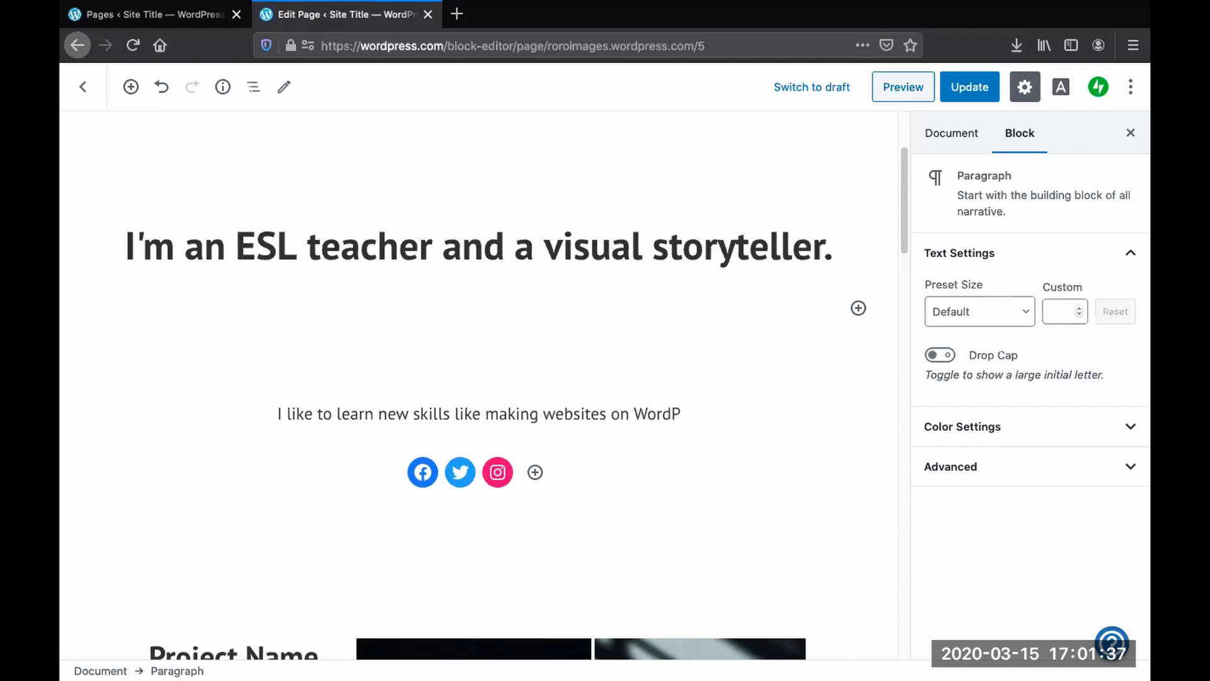
- Change the first project heading from Project Name to "Film Photographs"
scroll(483, 439, "down", 1)
scroll(276, 389, "down", 5)
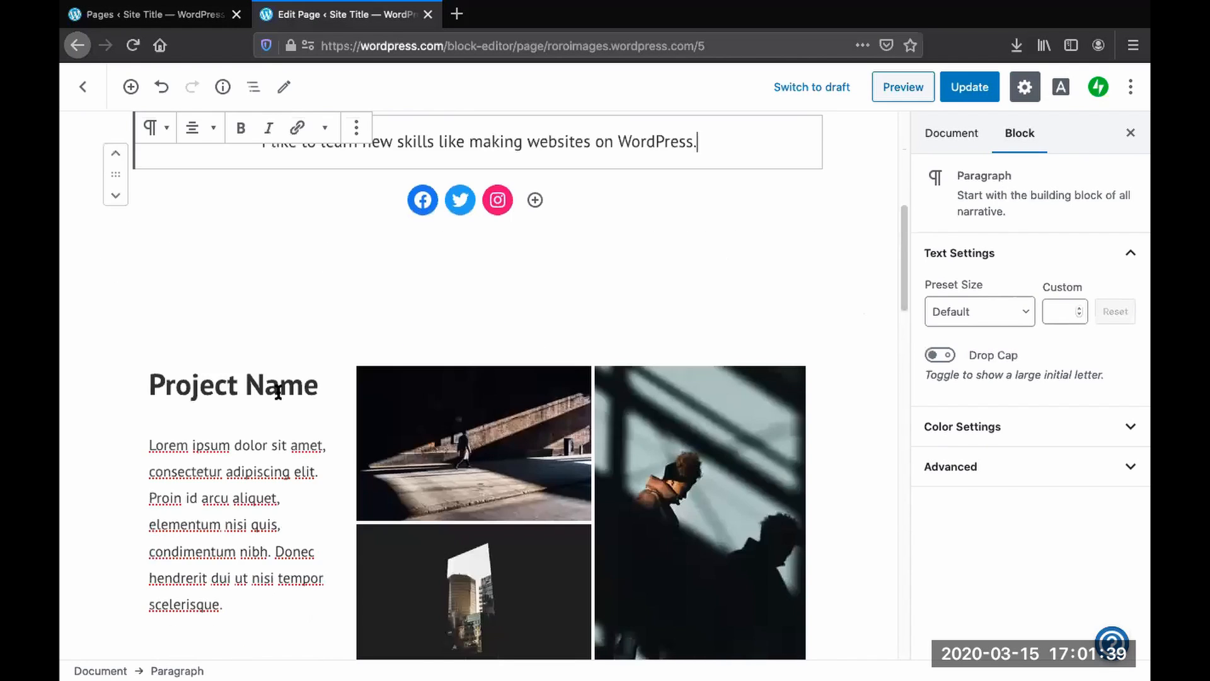
triple_click(275, 389)
scroll(275, 394, "down", 4)
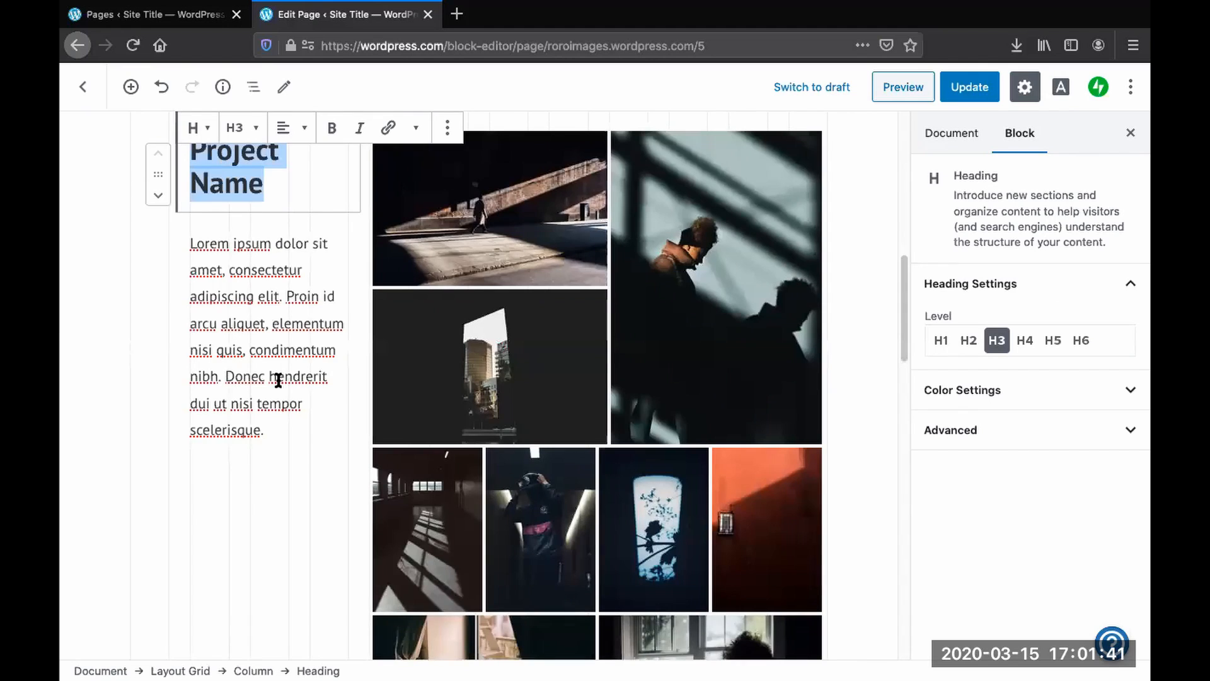
type("Film")
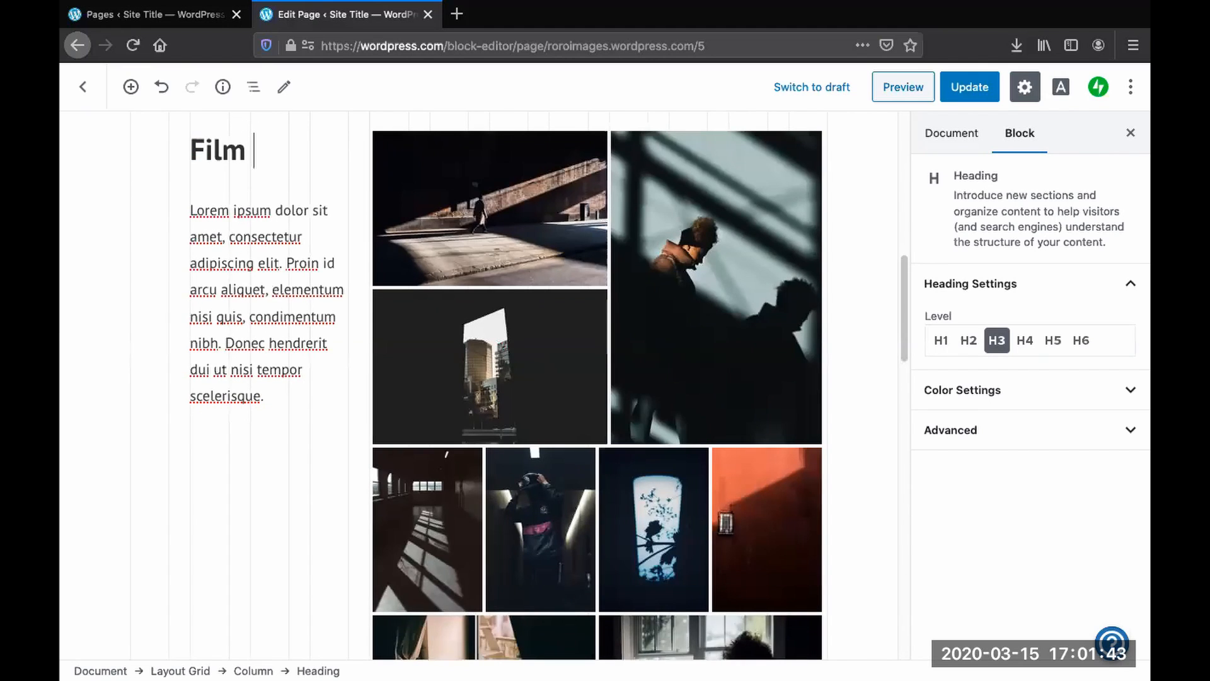
type(" Photo")
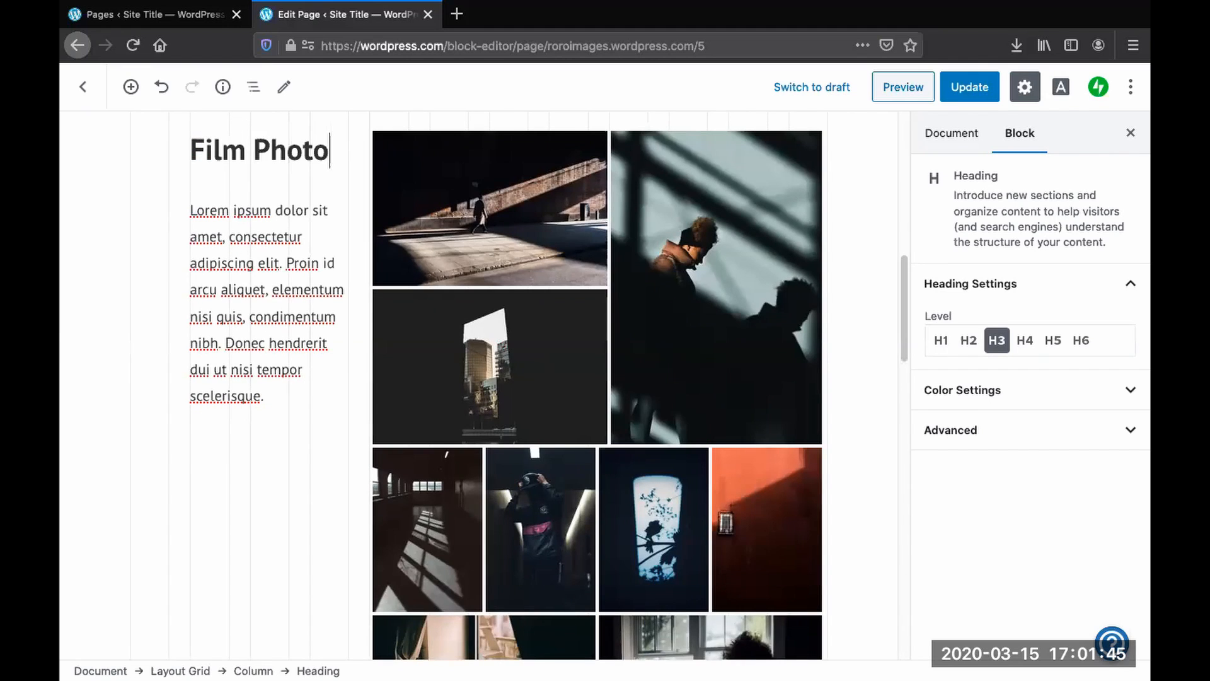
type("graphs")
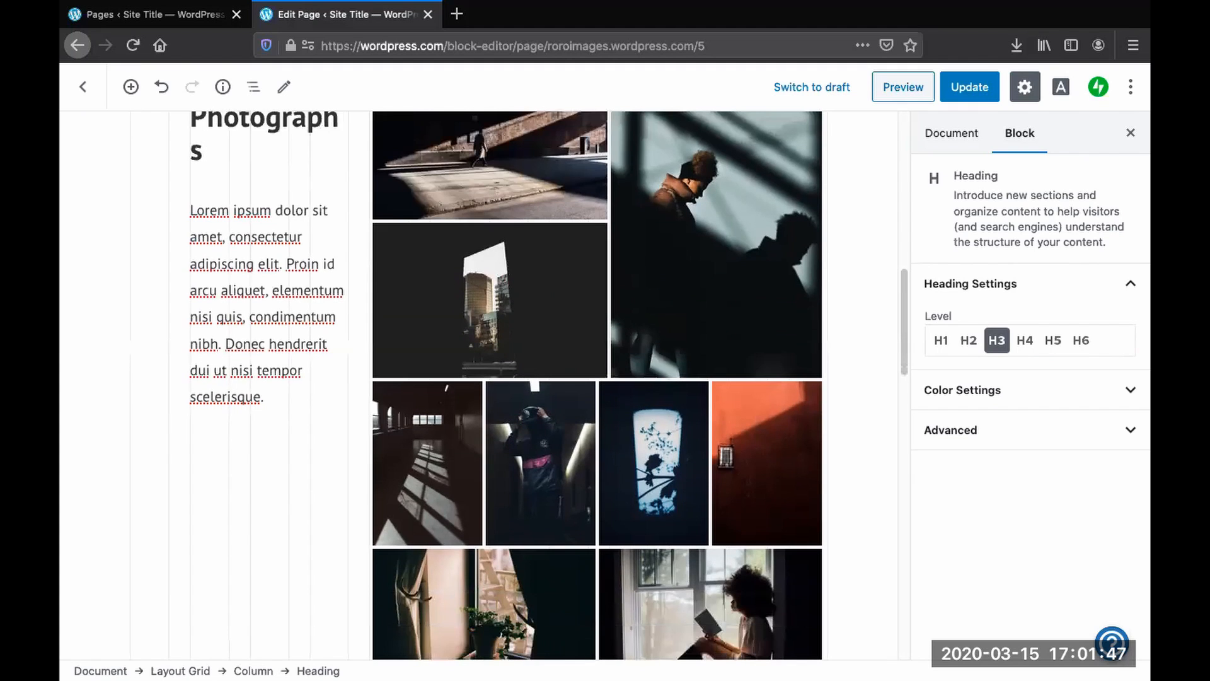
- Replace the project description with "These are photos taken with my film camera."
left_click(248, 384)
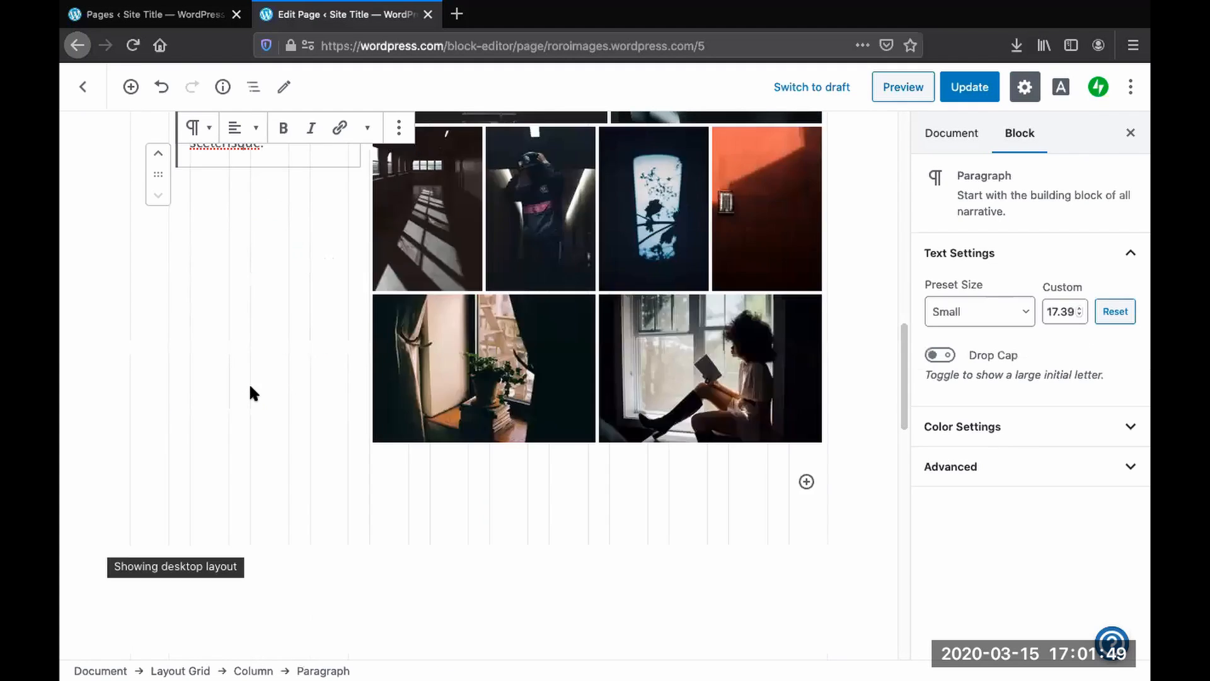
key("ctrl+a")
type("The")
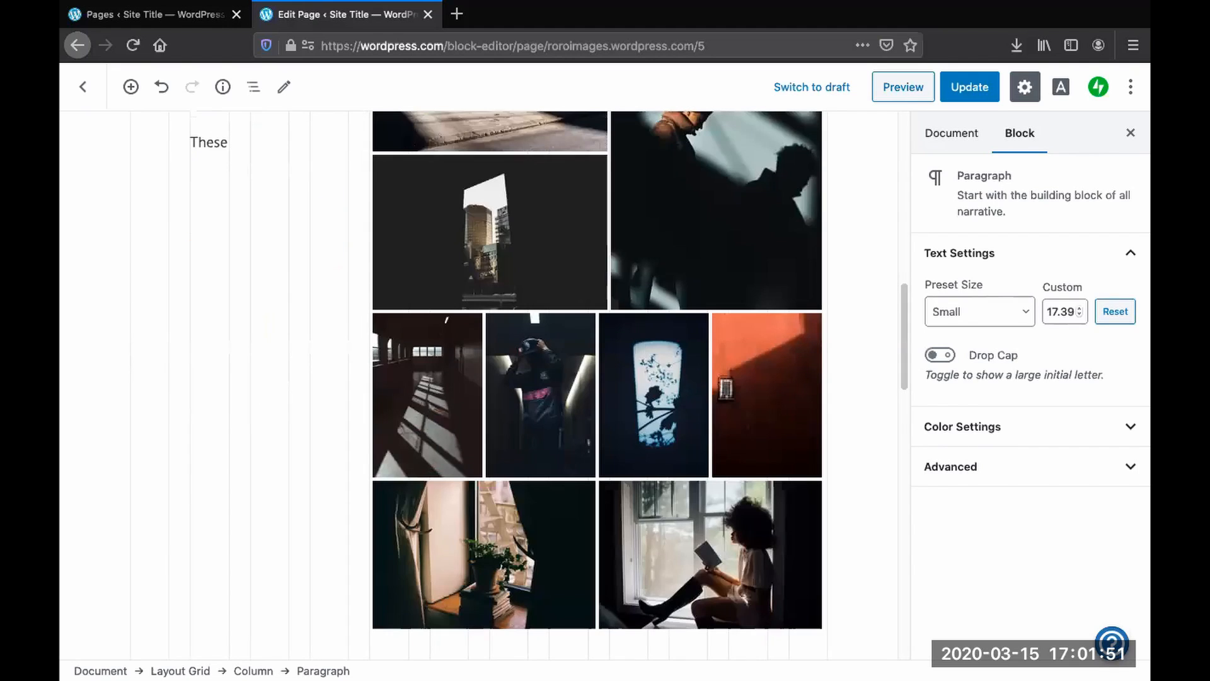
type("se are photos taken with")
type(" a")
key("BackSpace")
key("BackSpace")
type("my film camera.")
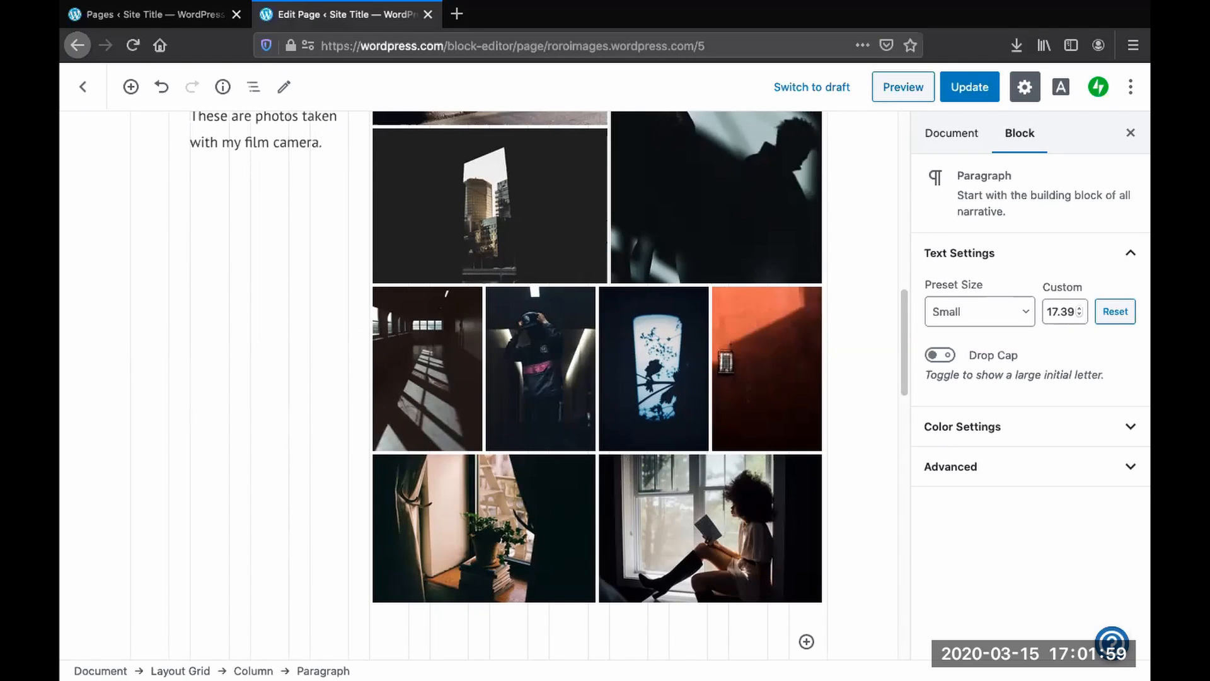
- Compare heading levels H1 through H6 on the Film Photographs heading and set it to H4
scroll(259, 303, "up", 5)
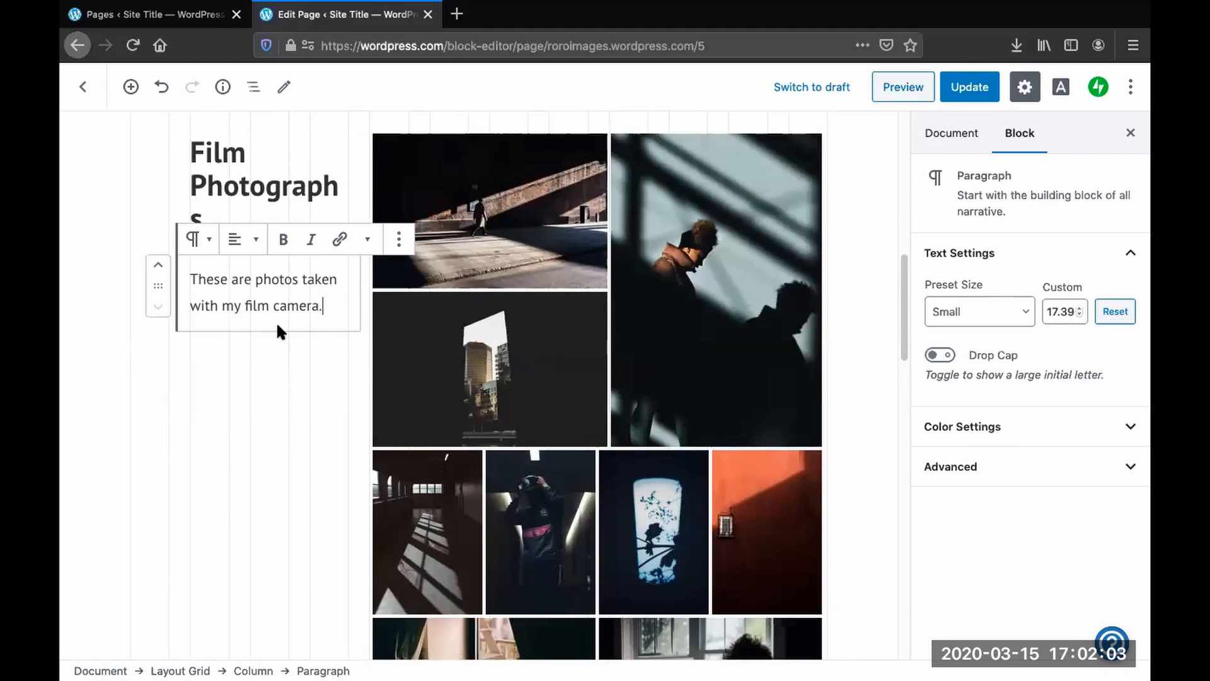
left_click(237, 185)
scroll(270, 318, "up", 2)
left_click_drag(314, 319, 210, 245)
left_click(210, 247)
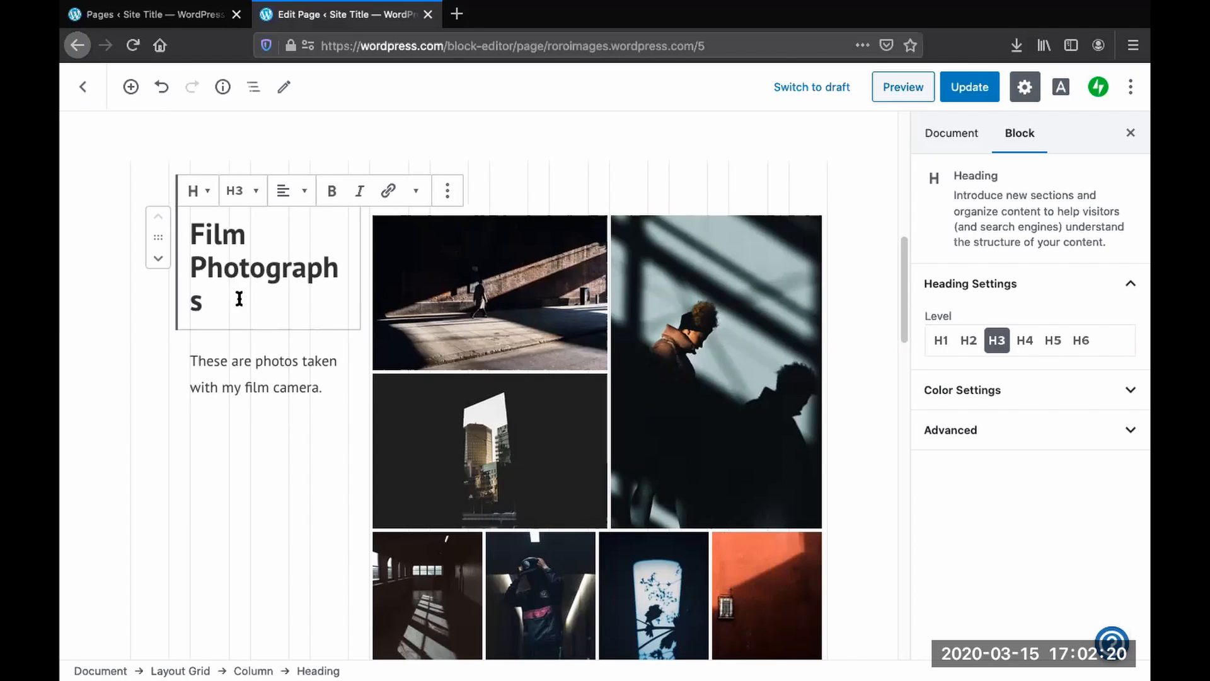
left_click_drag(258, 296, 176, 224)
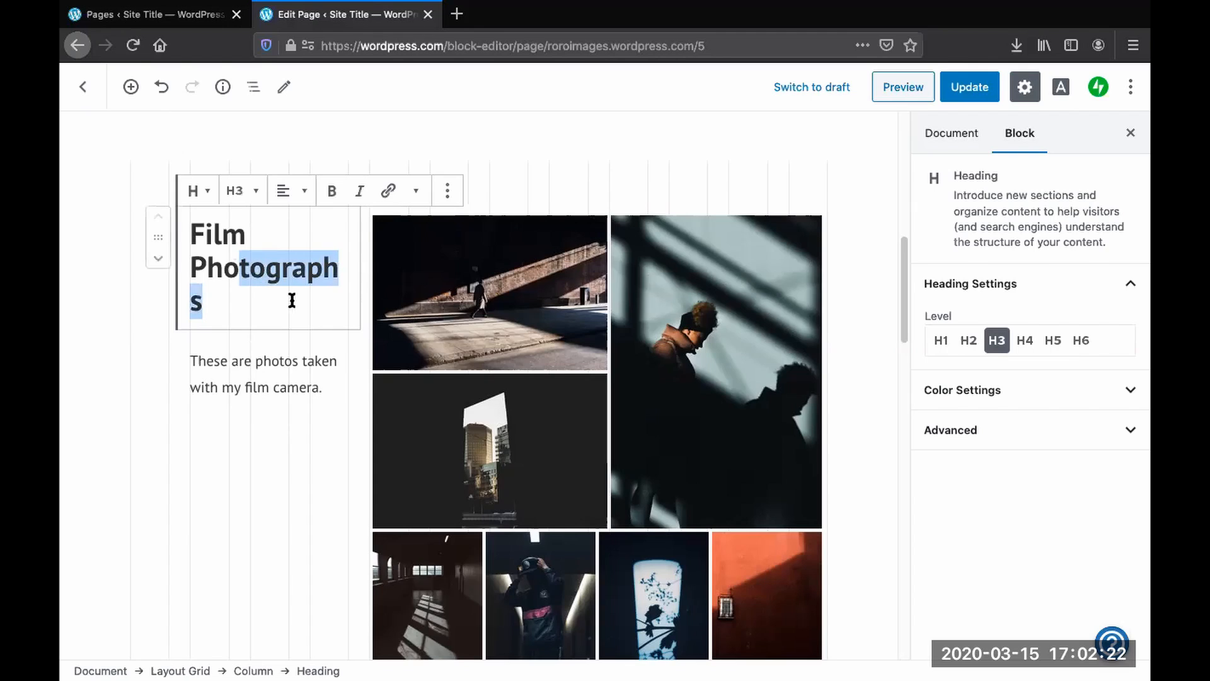
left_click(273, 310)
left_click_drag(230, 300, 212, 278)
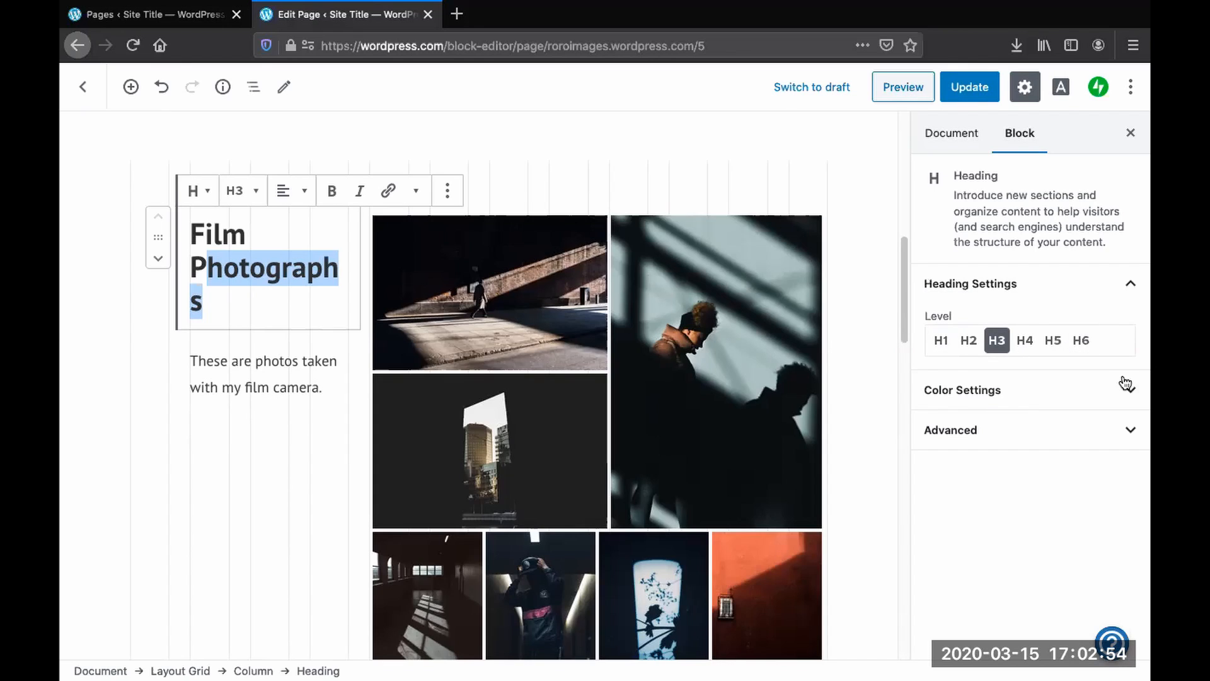
left_click(941, 341)
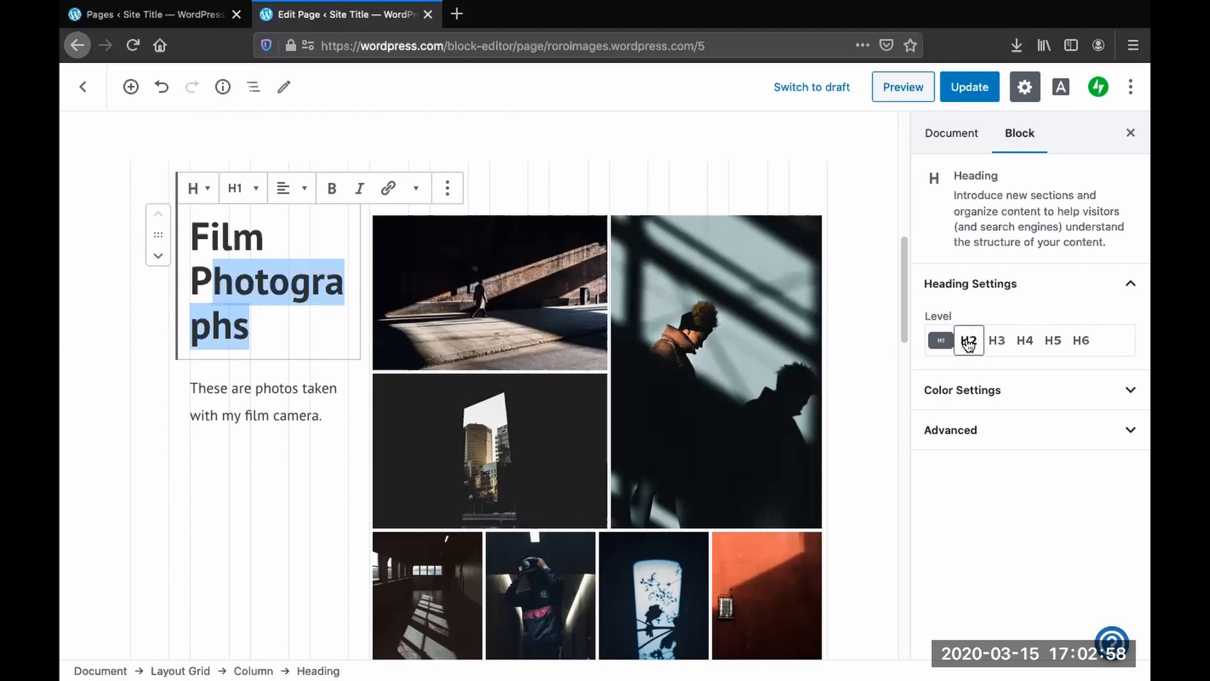
left_click(971, 343)
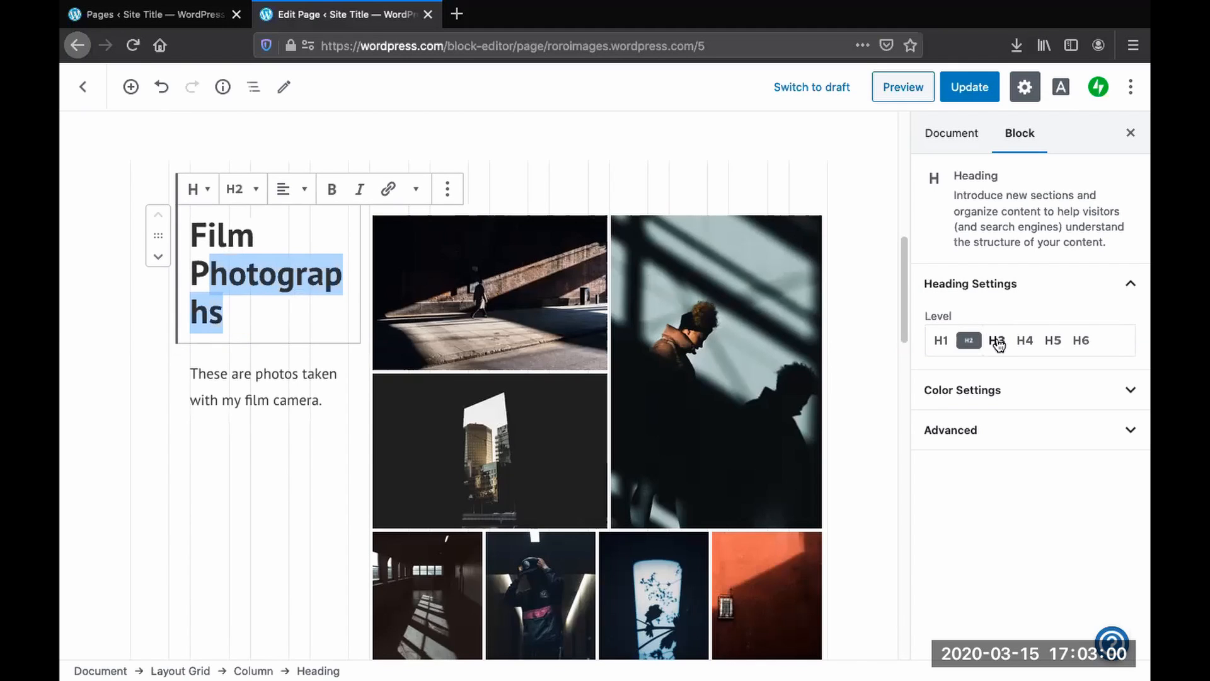
left_click(998, 341)
left_click(1025, 343)
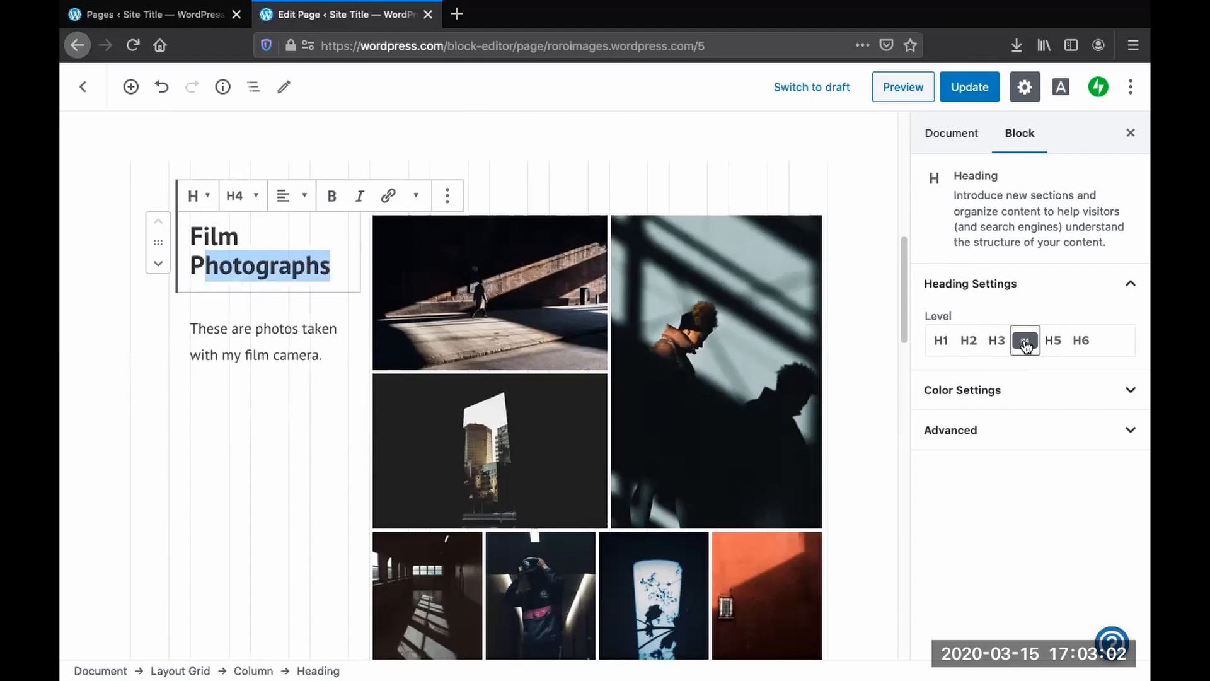
left_click(1055, 342)
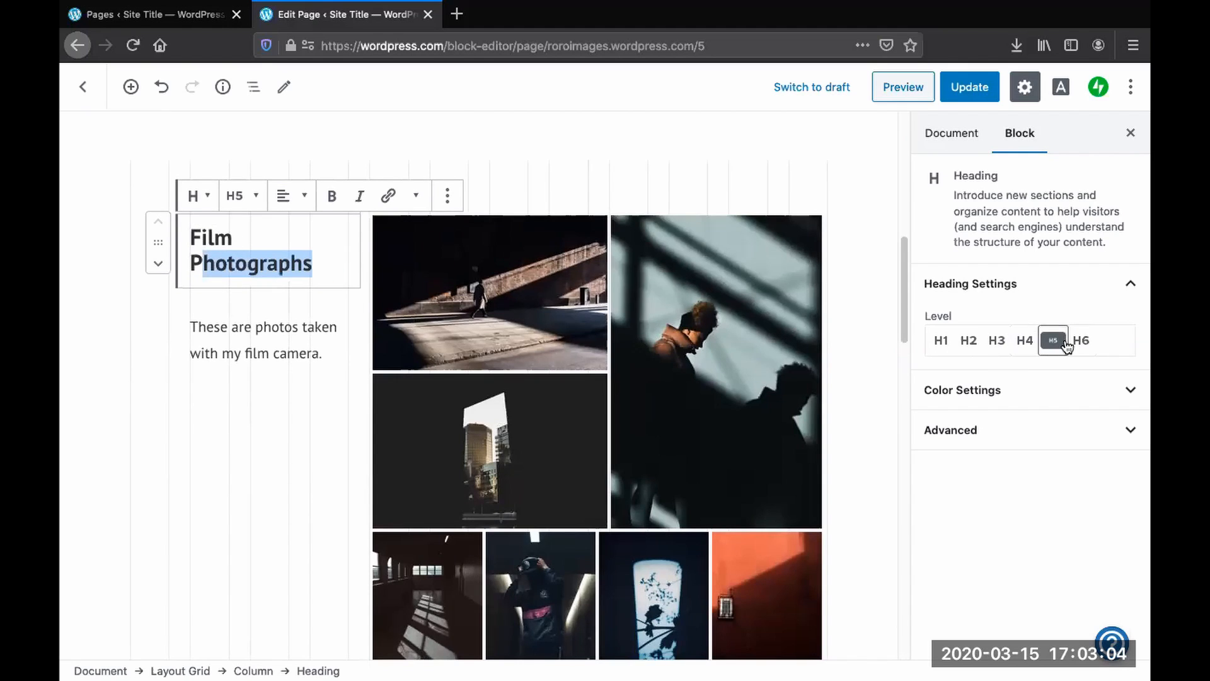
left_click(1081, 342)
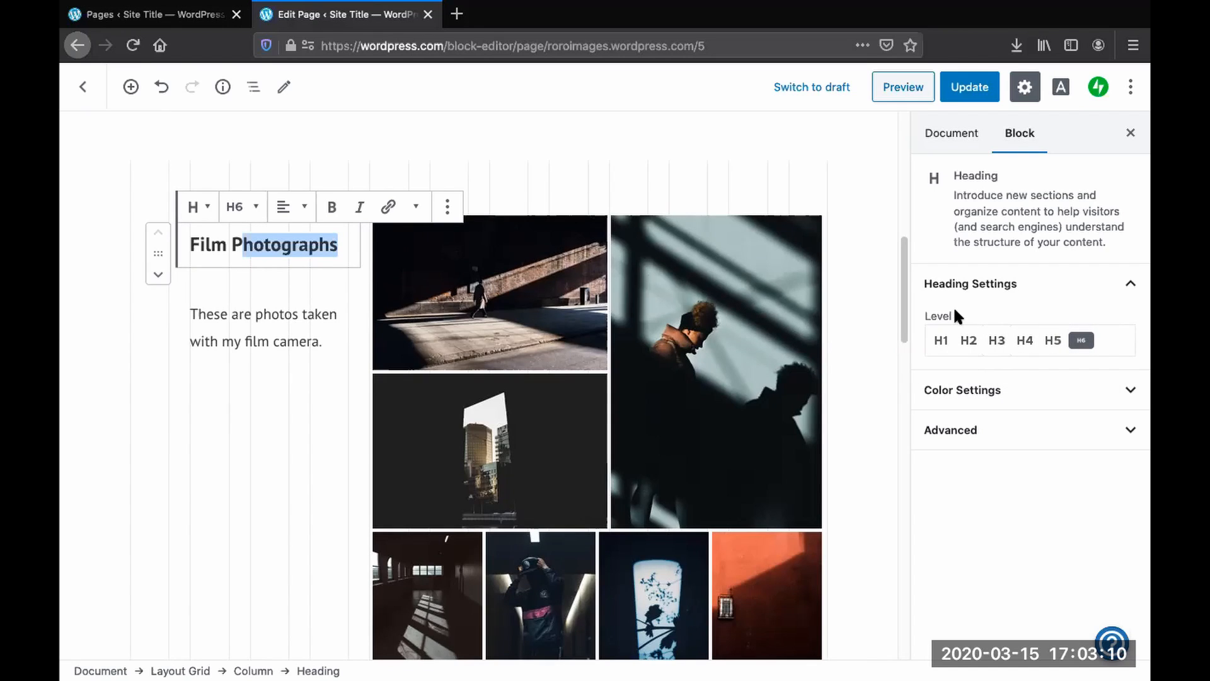
left_click(1025, 340)
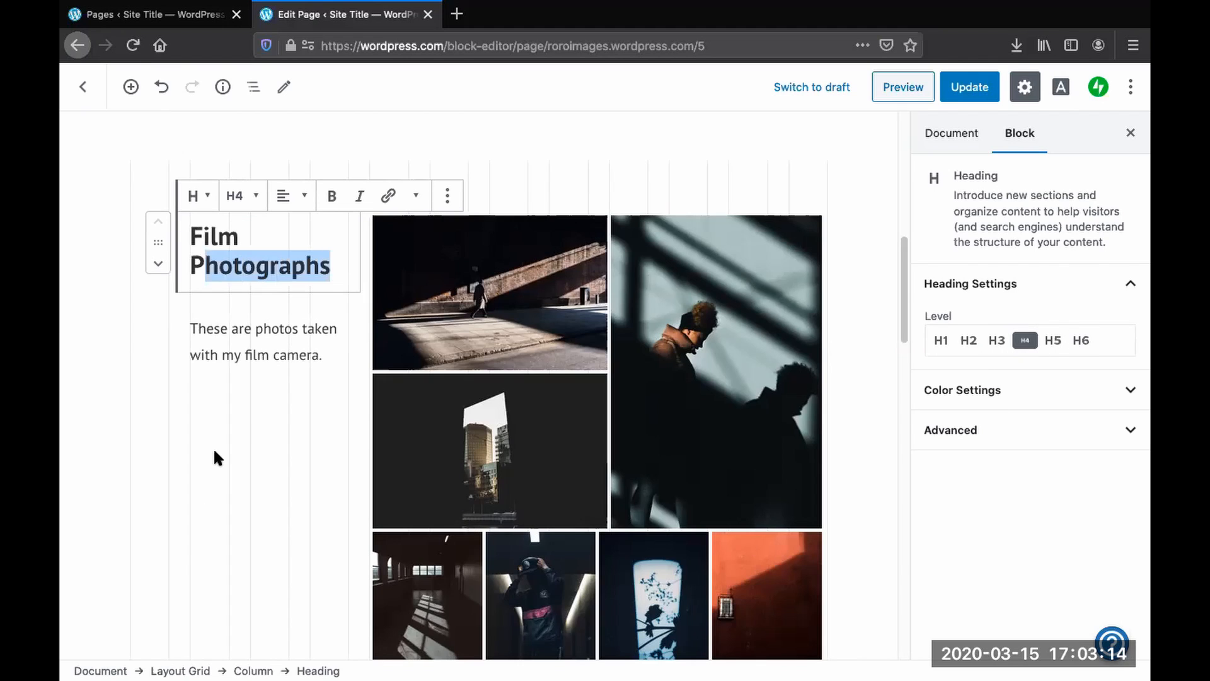
- Try the Medium and Huge preset sizes on the project description, then return it to Small
left_click(250, 360)
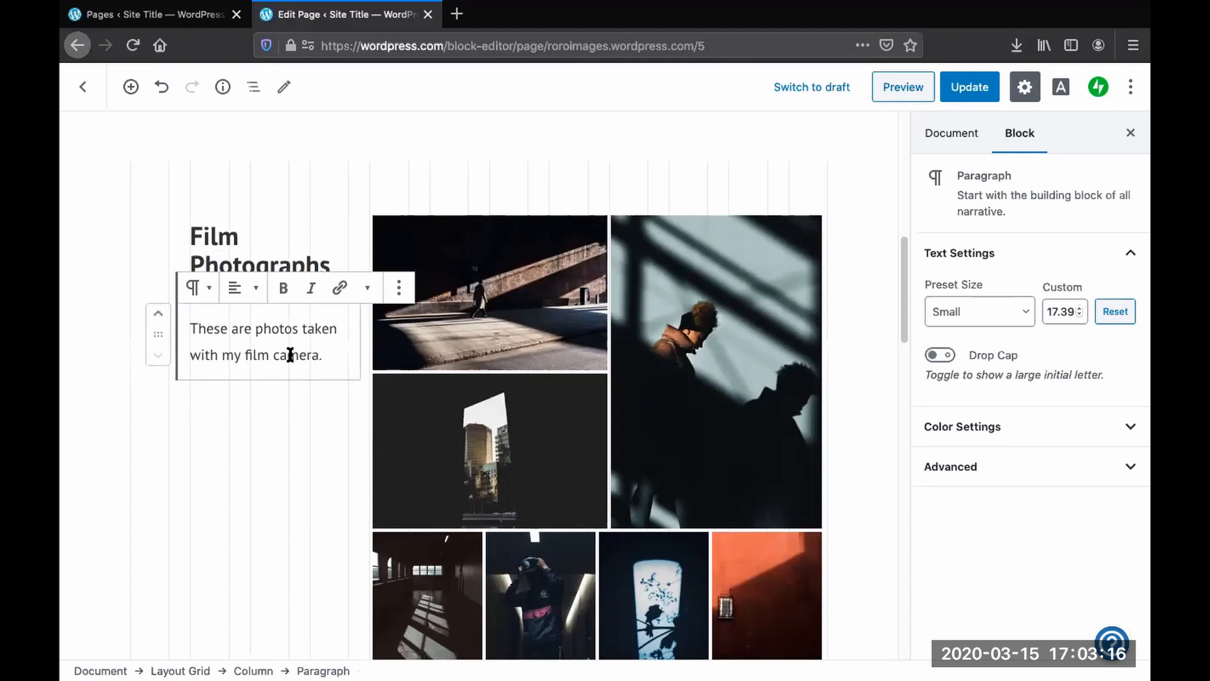
left_click_drag(326, 359, 207, 328)
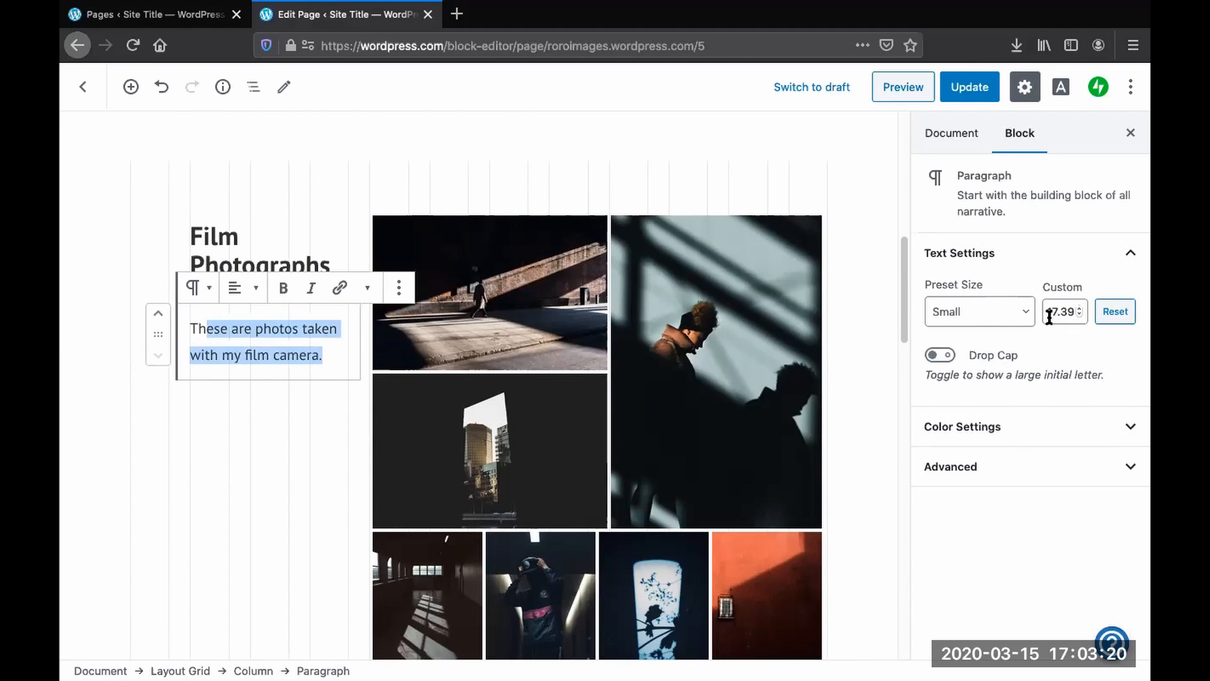
left_click(1023, 317)
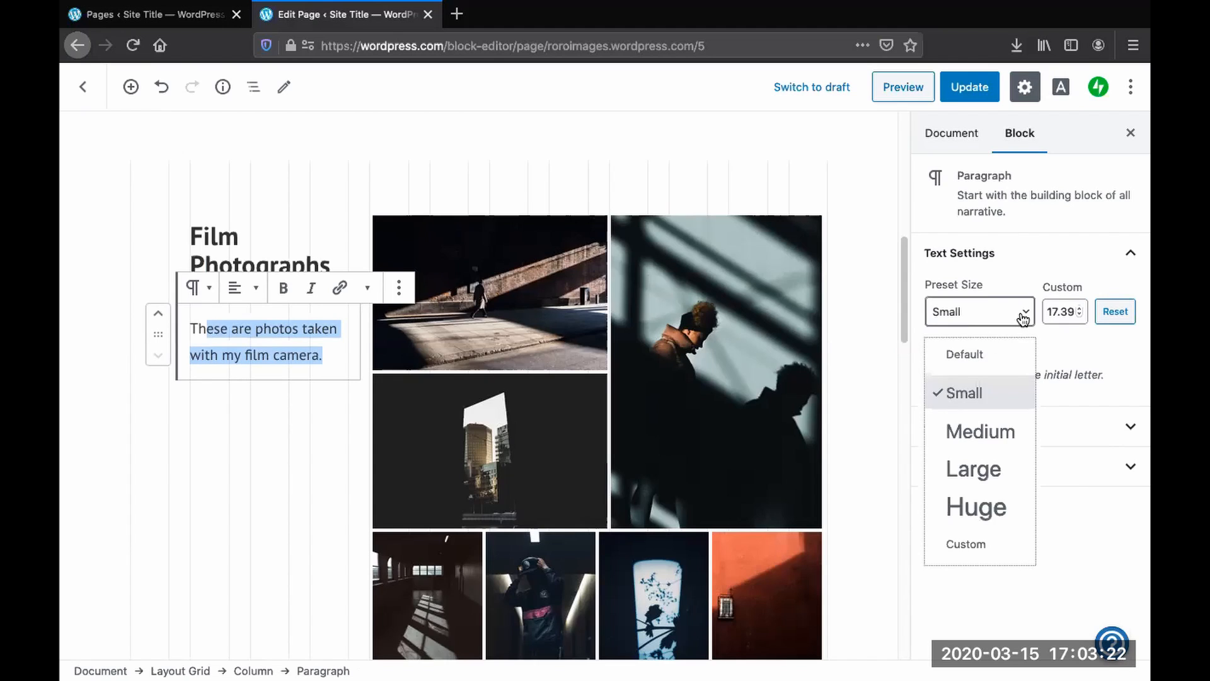
left_click(292, 328)
left_click_drag(341, 351, 159, 327)
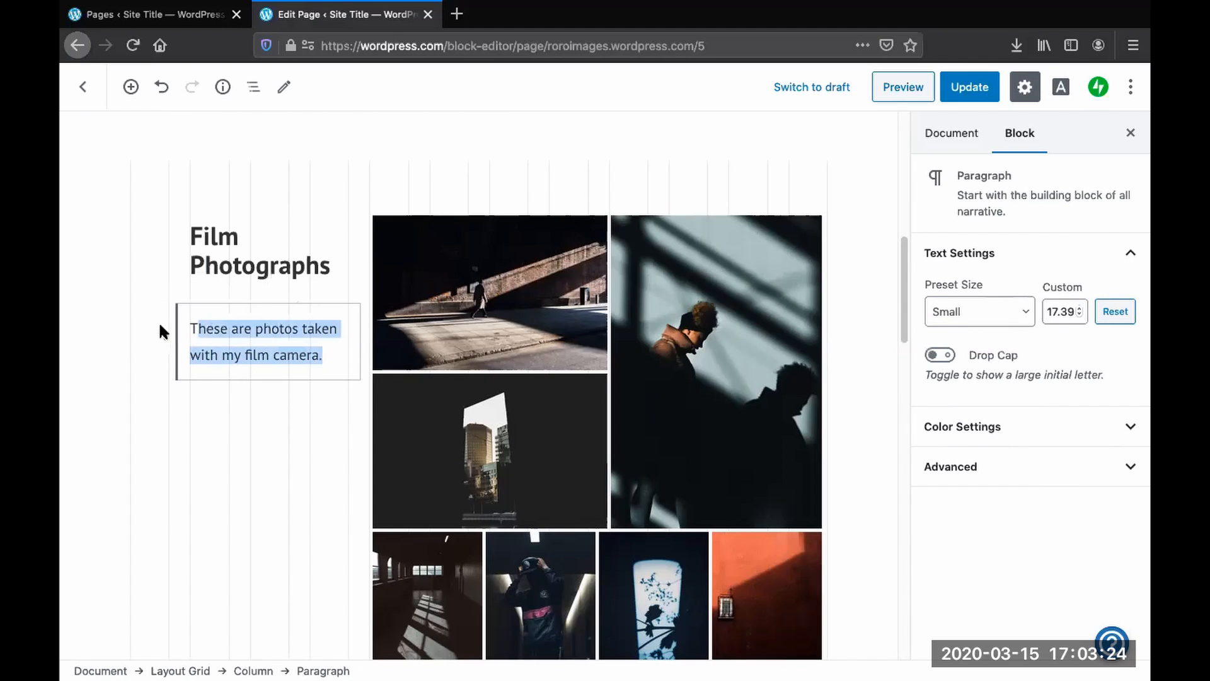
left_click(250, 329)
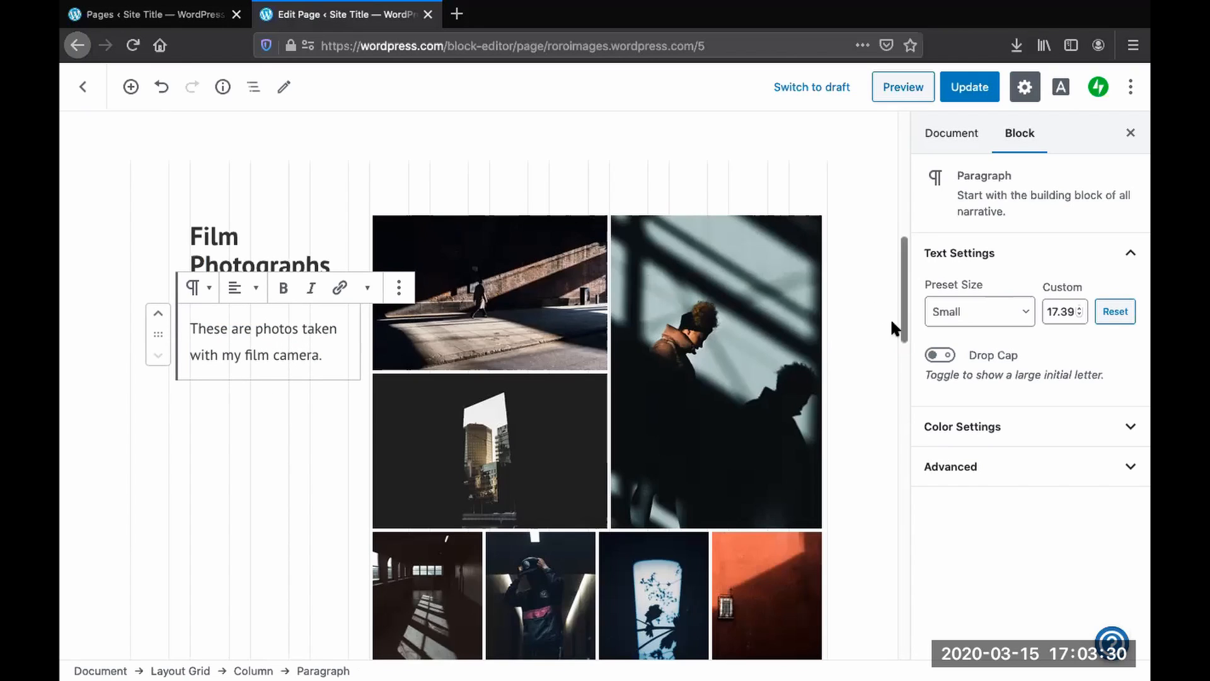
left_click(1027, 317)
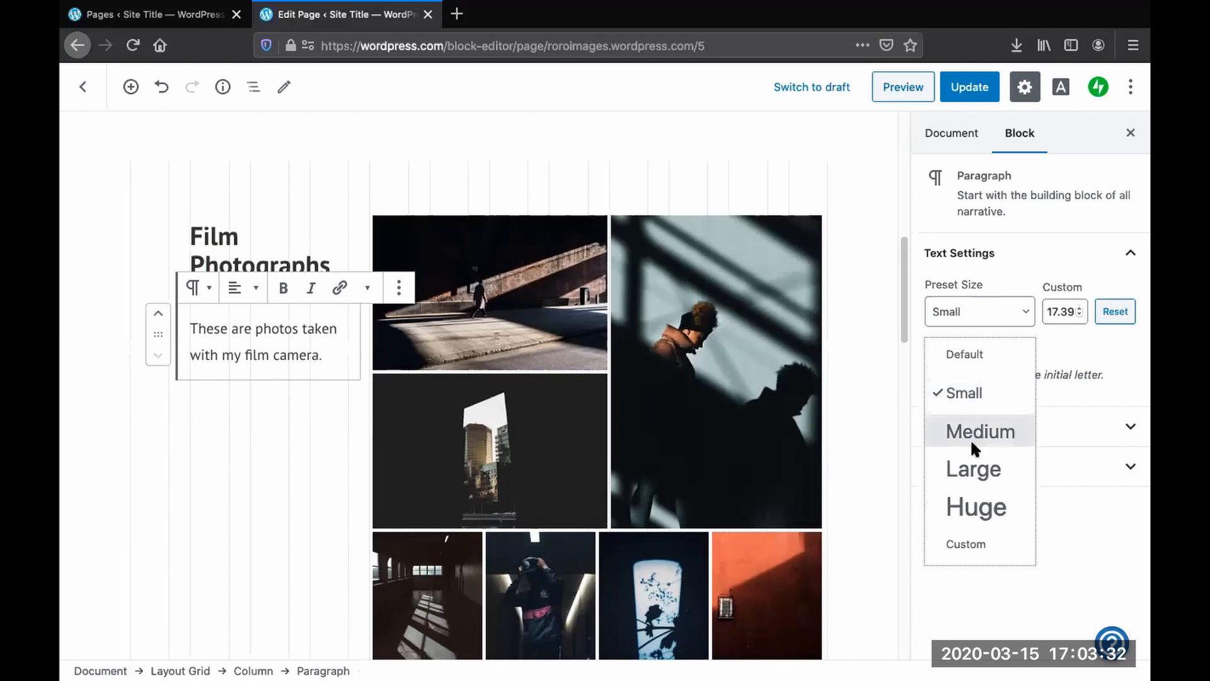
left_click(976, 449)
left_click(1023, 313)
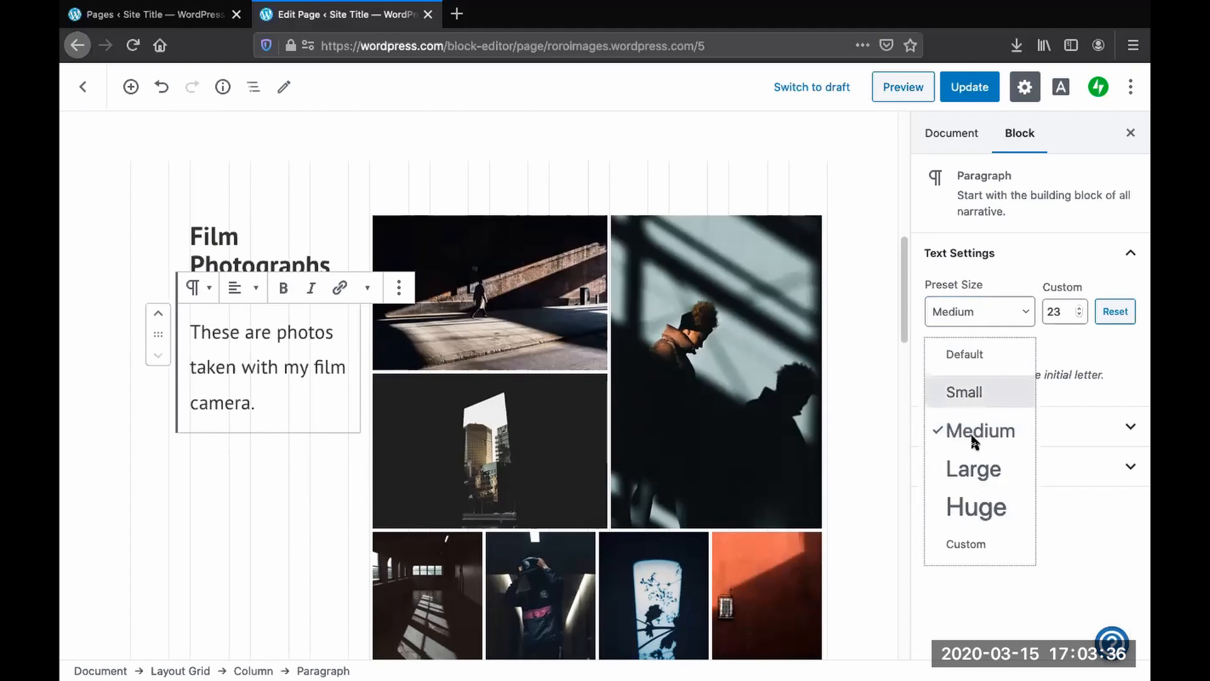
left_click(965, 510)
left_click(1025, 312)
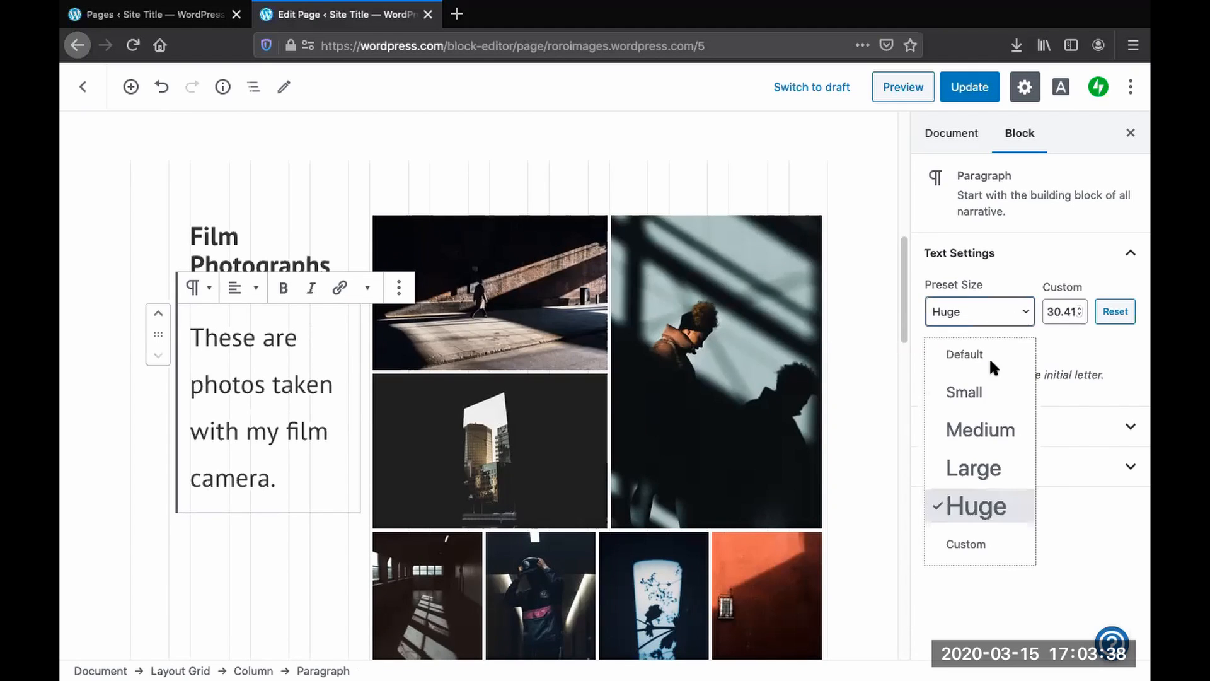
left_click(966, 390)
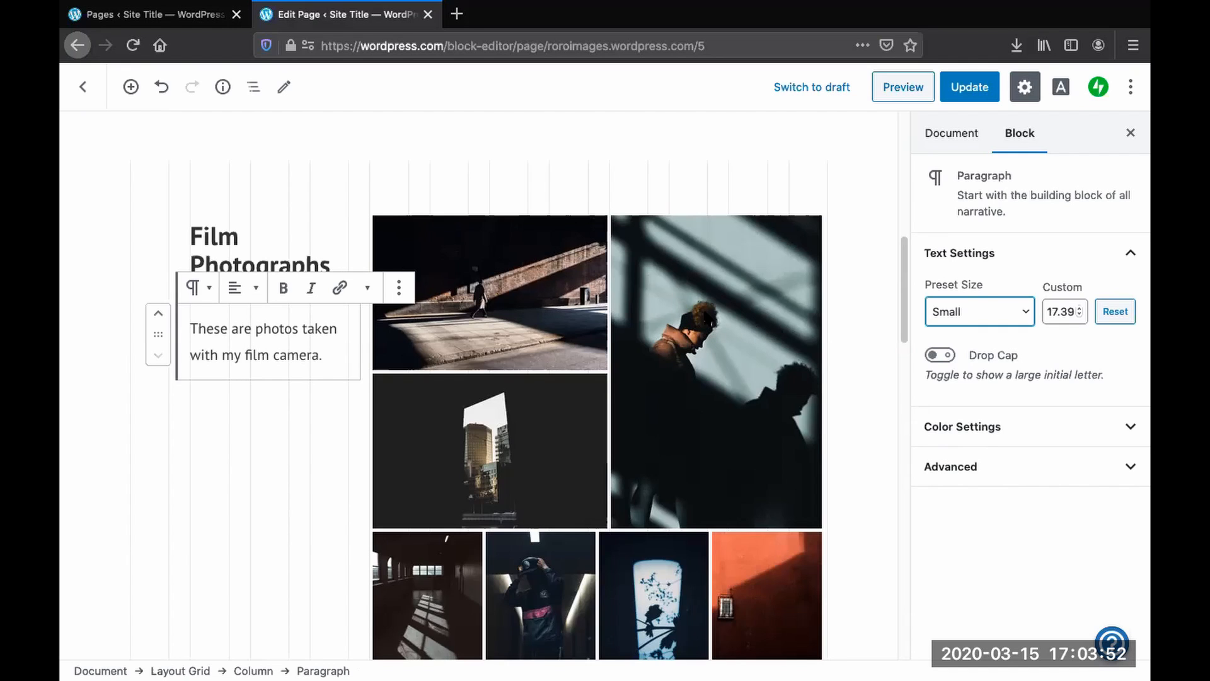
- Remove the tiled gallery block from the Film Photographs project section
left_click(705, 314)
scroll(630, 323, "up", 5)
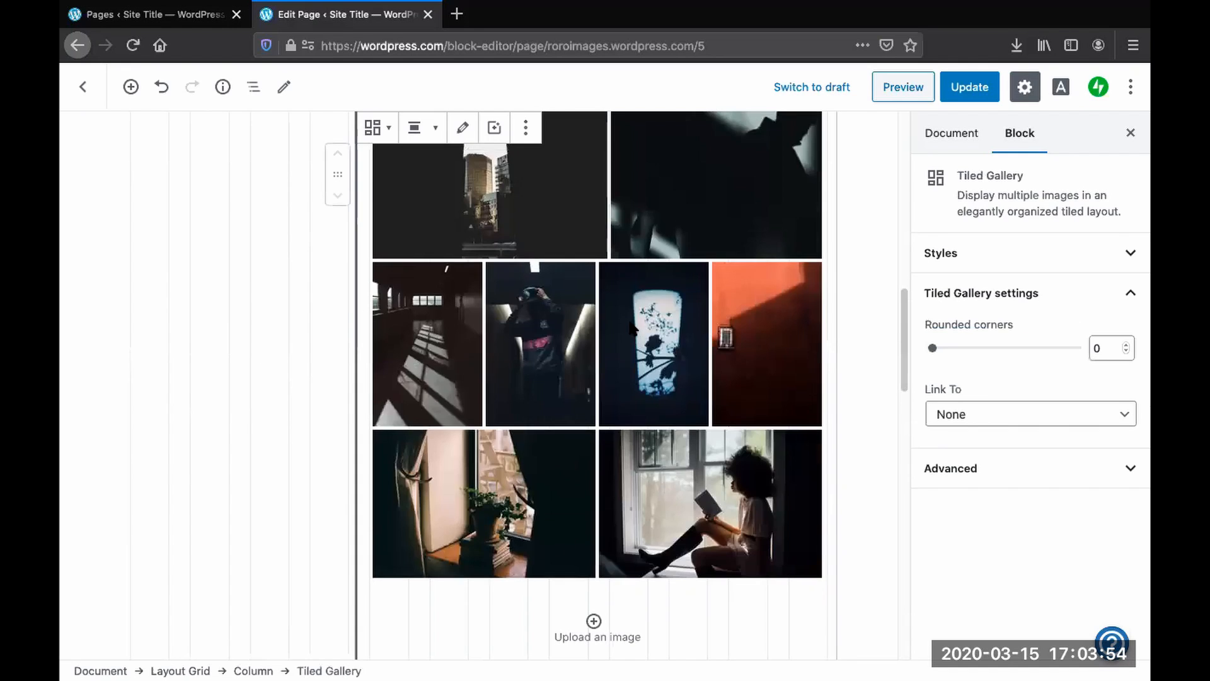
scroll(650, 424, "up", 2)
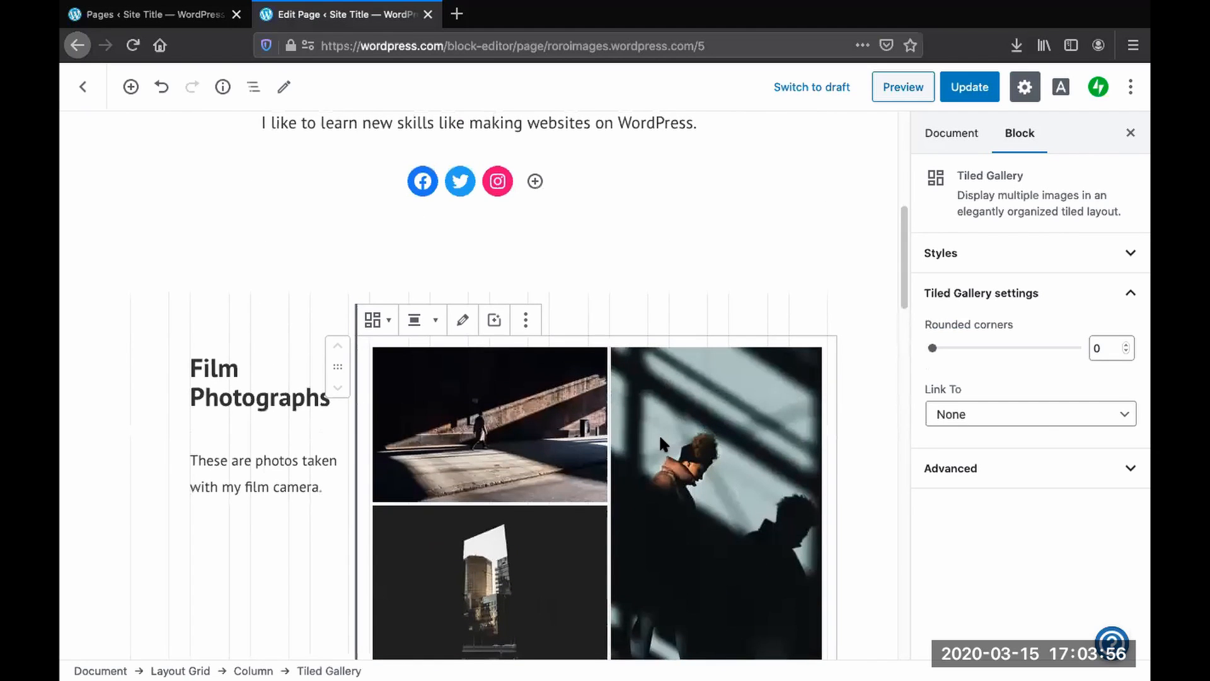
scroll(669, 468, "down", 6)
scroll(670, 468, "up", 9)
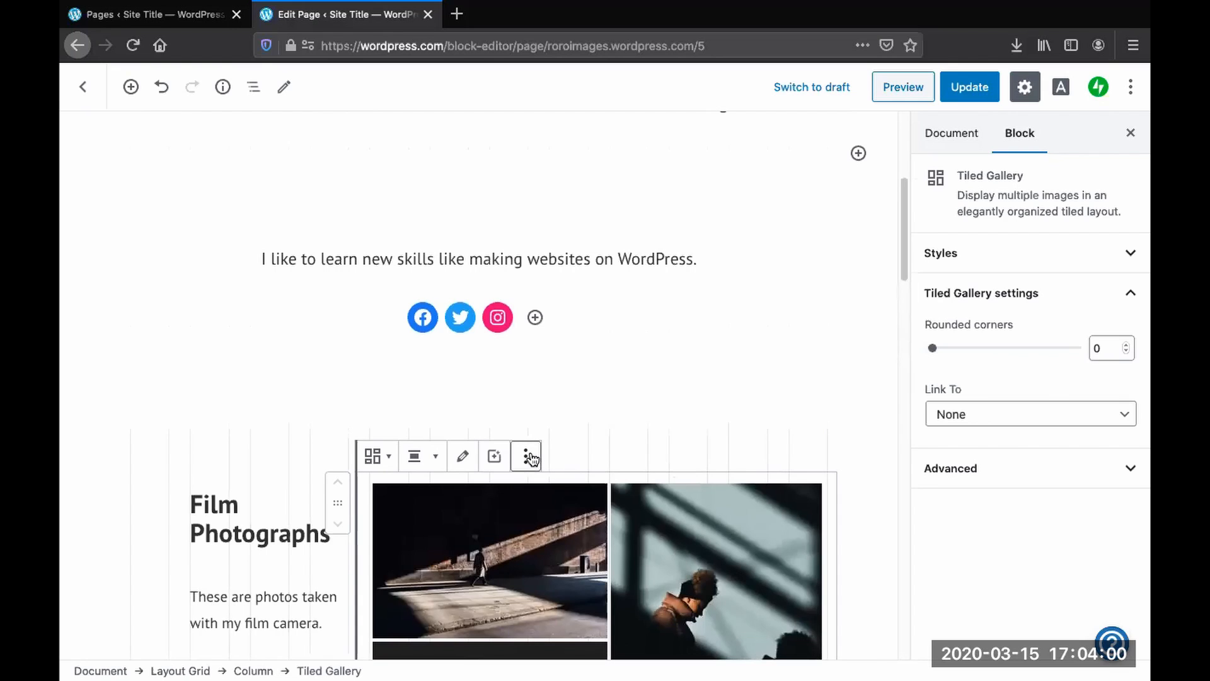
left_click(528, 458)
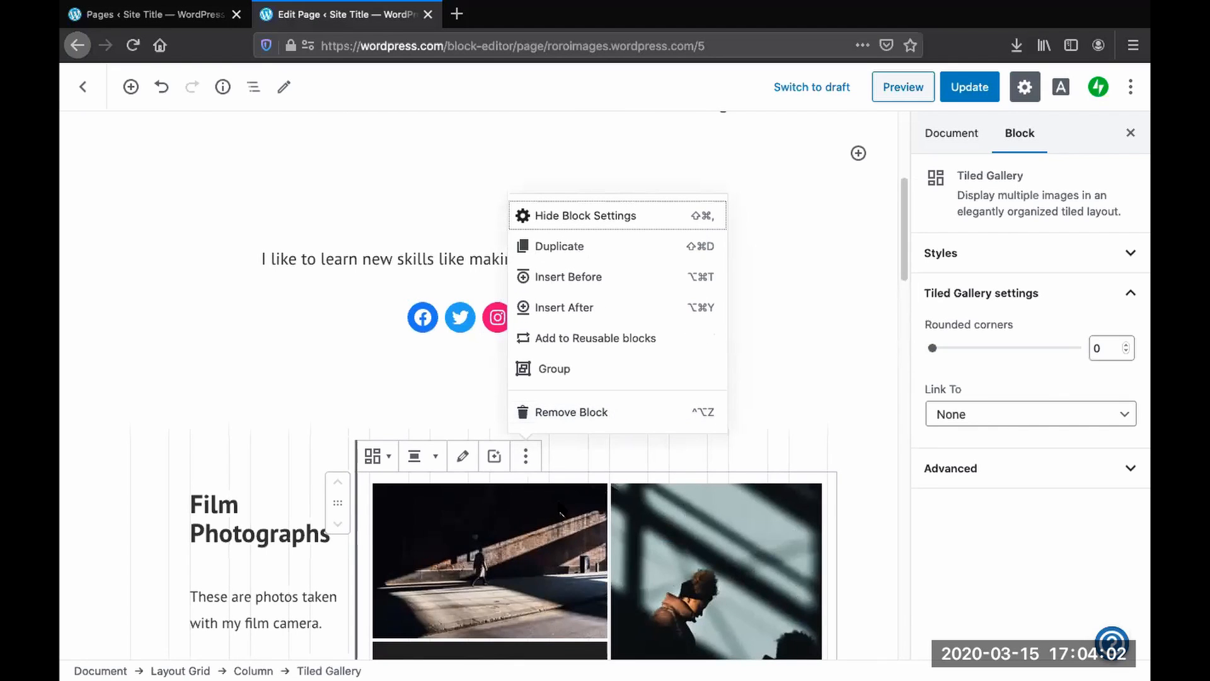
left_click(607, 449)
scroll(606, 449, "down", 5)
scroll(570, 450, "up", 5)
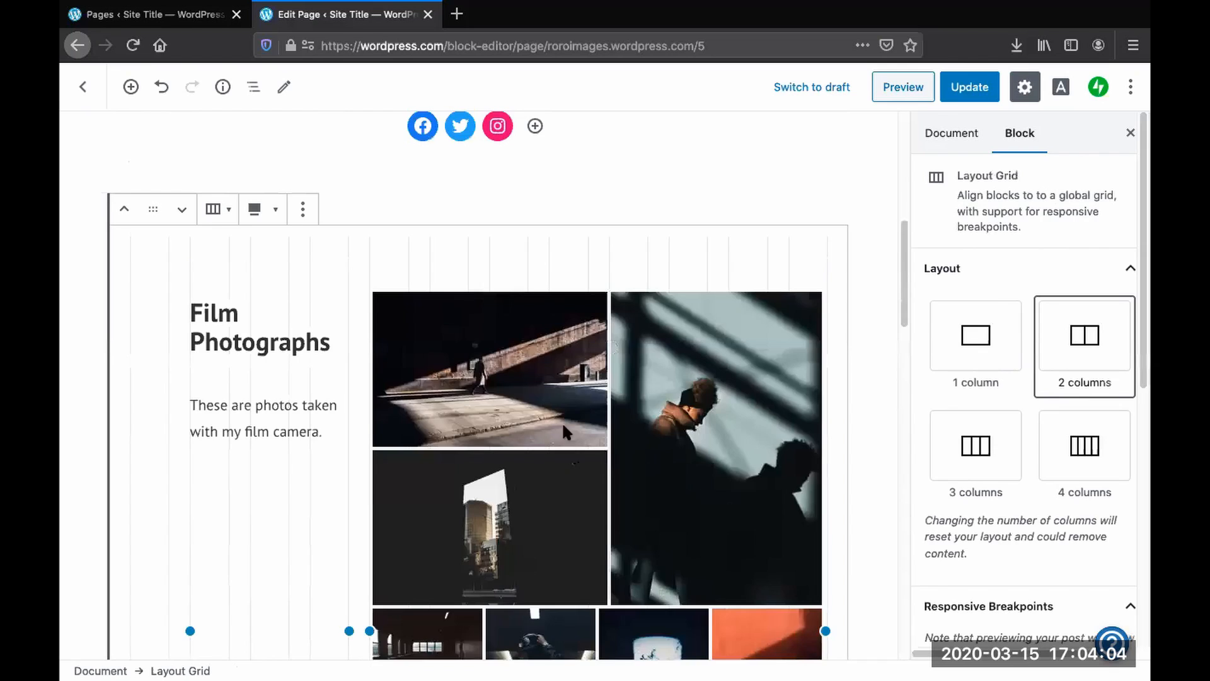
left_click(557, 417)
scroll(555, 414, "up", 4)
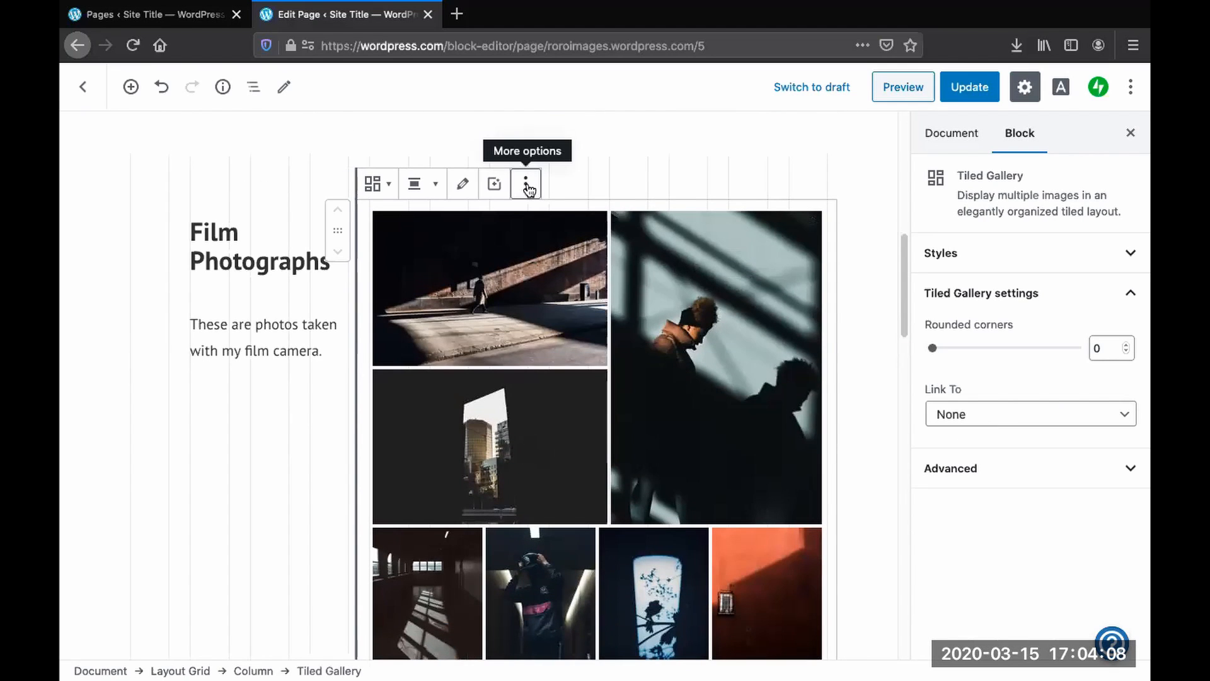
left_click(527, 187)
left_click(561, 425)
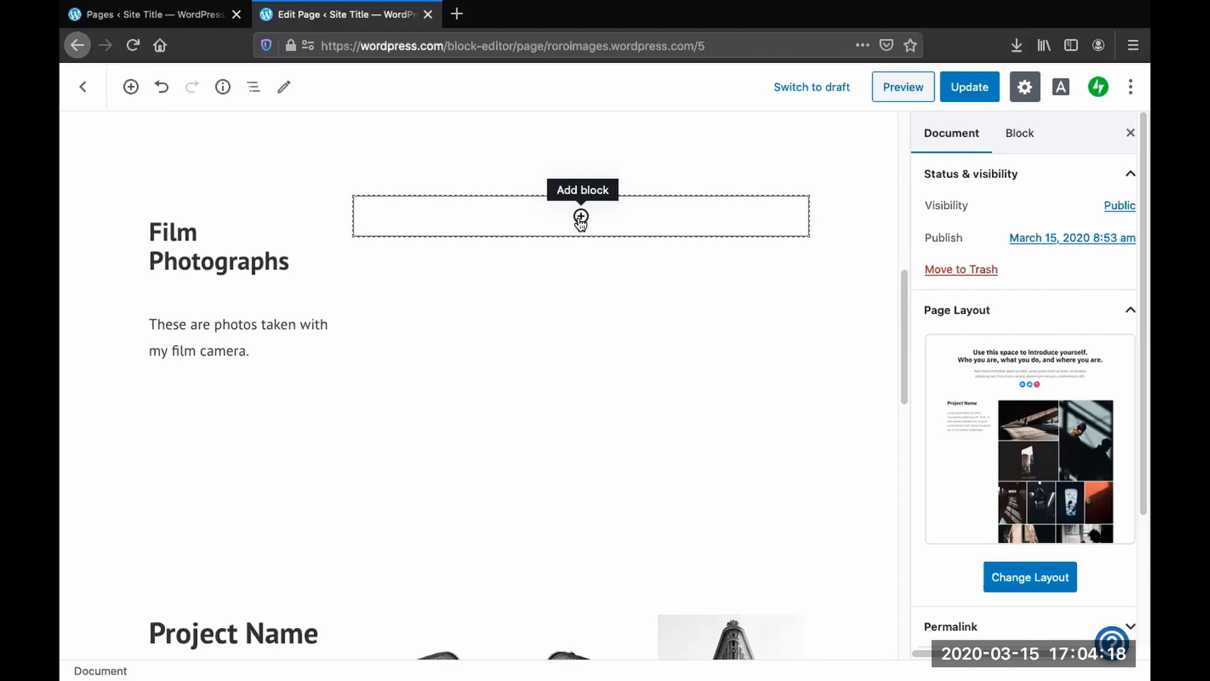
- Insert an Image block into the empty column beside the Film Photographs text
scroll(538, 379, "up", 5)
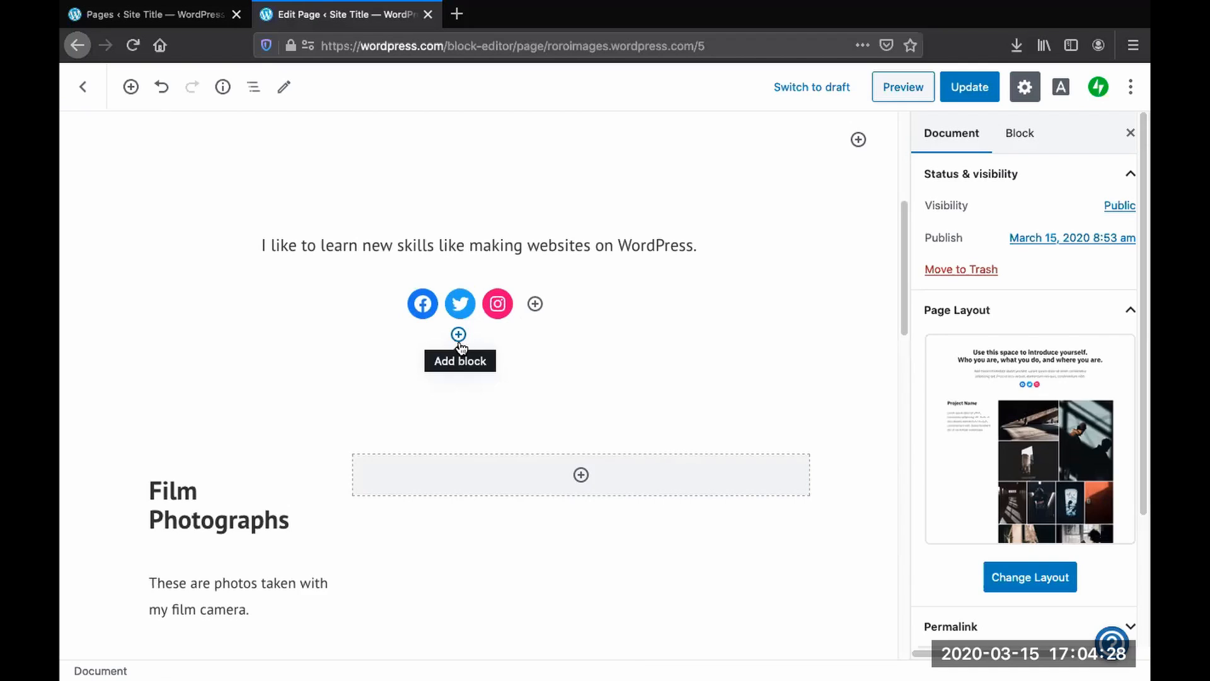
left_click(458, 335)
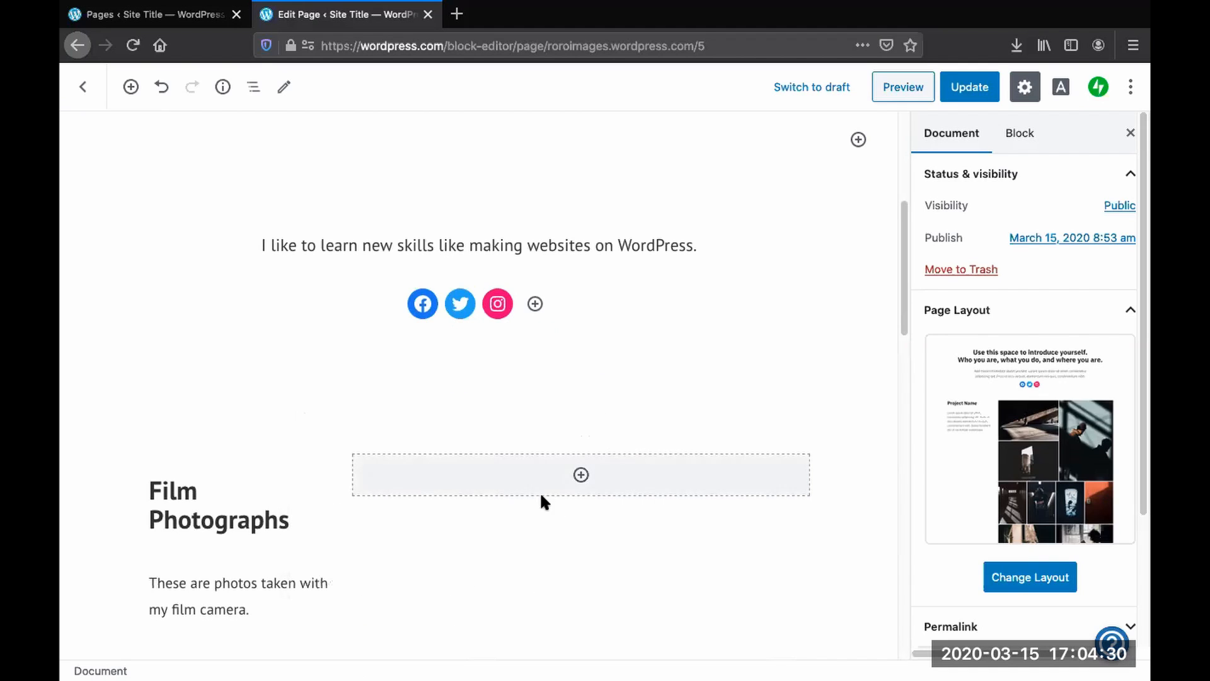
left_click(581, 476)
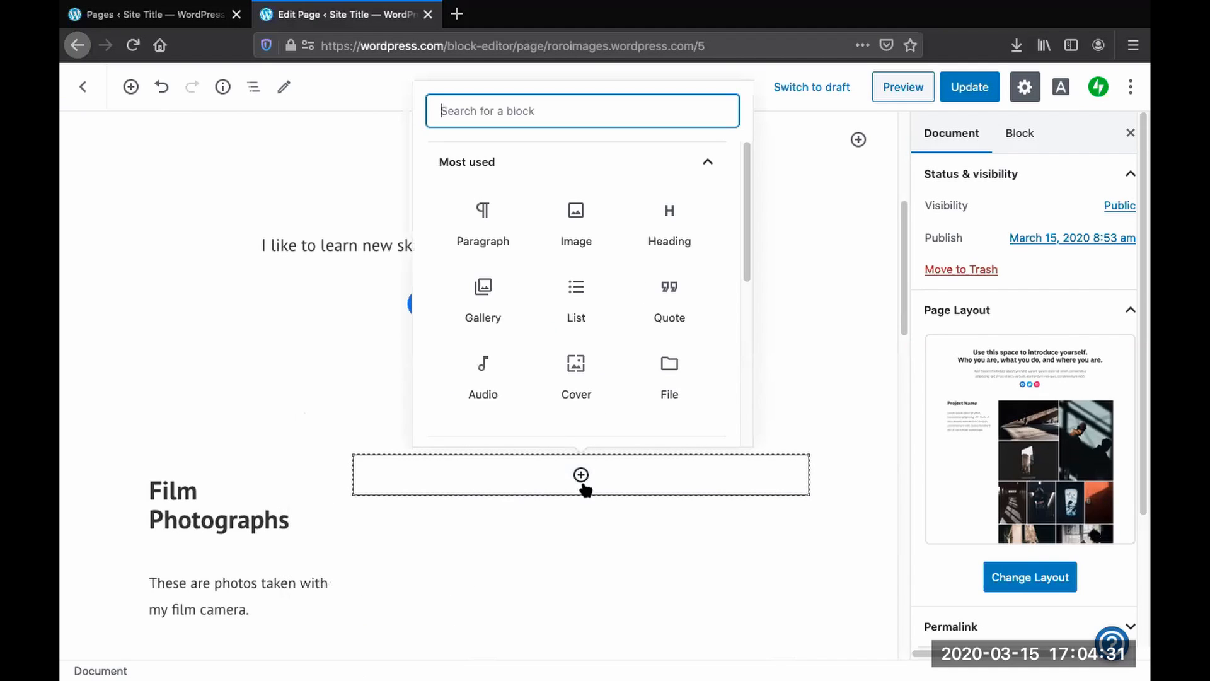
left_click(579, 217)
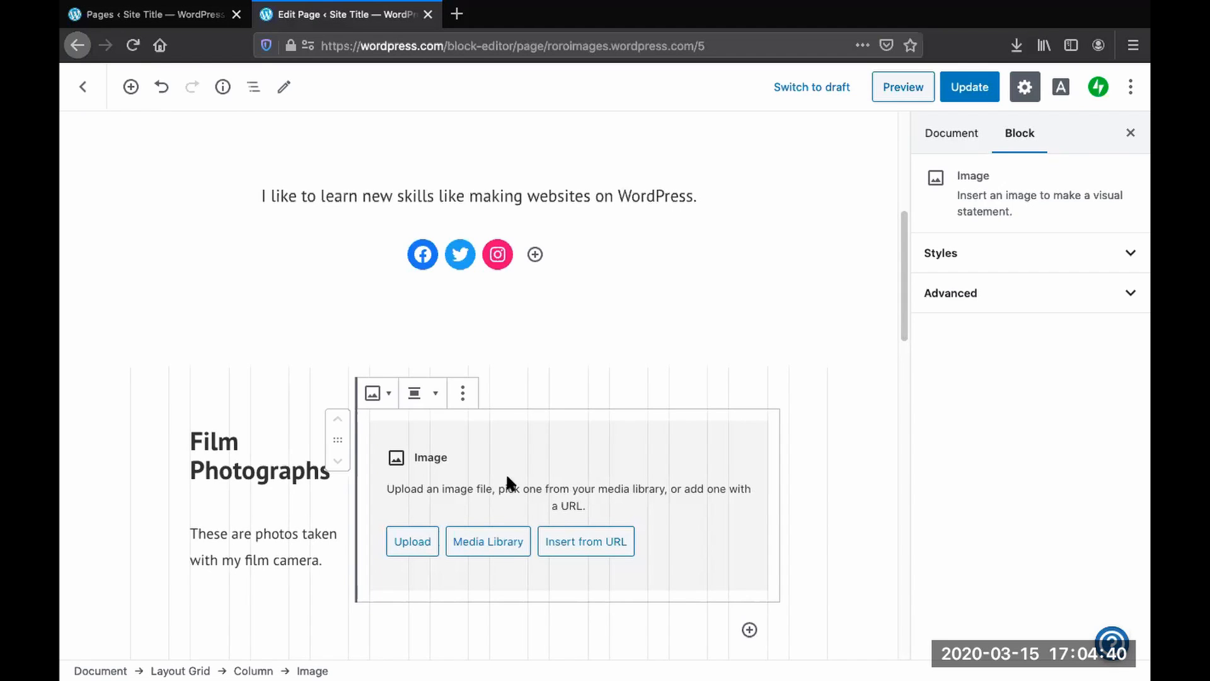
- Transform the new Image block into a Gallery block, then open and cancel the file upload
left_click(378, 395)
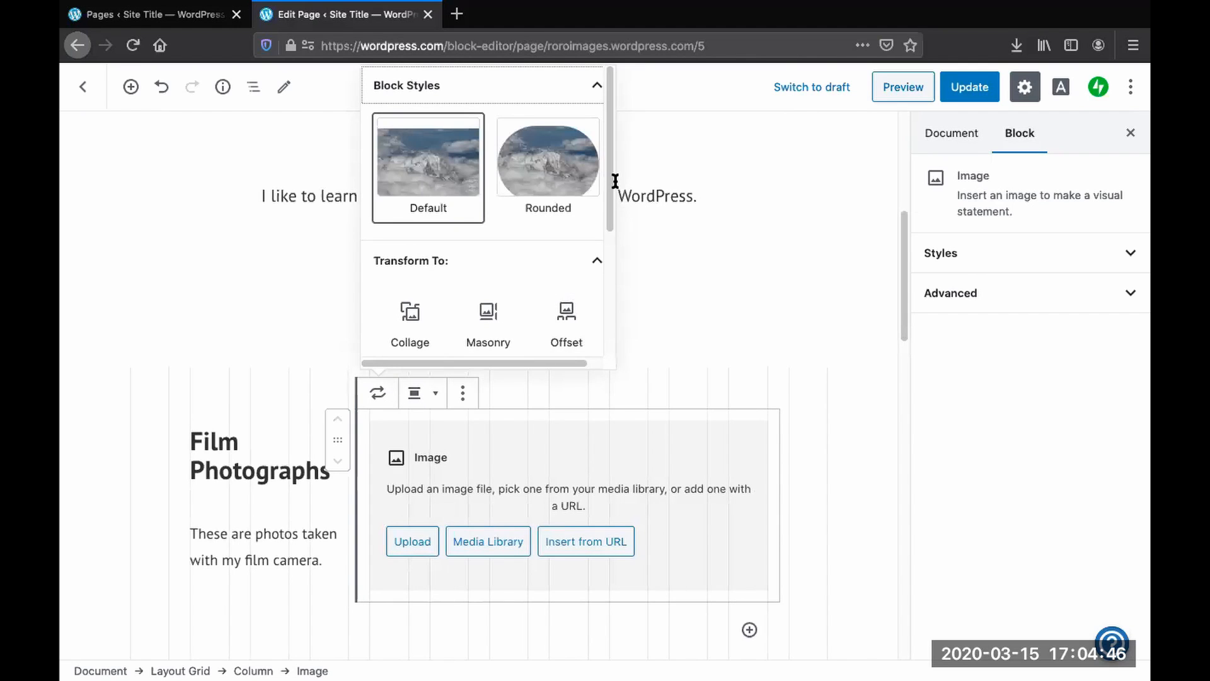
left_click_drag(615, 189, 599, 278)
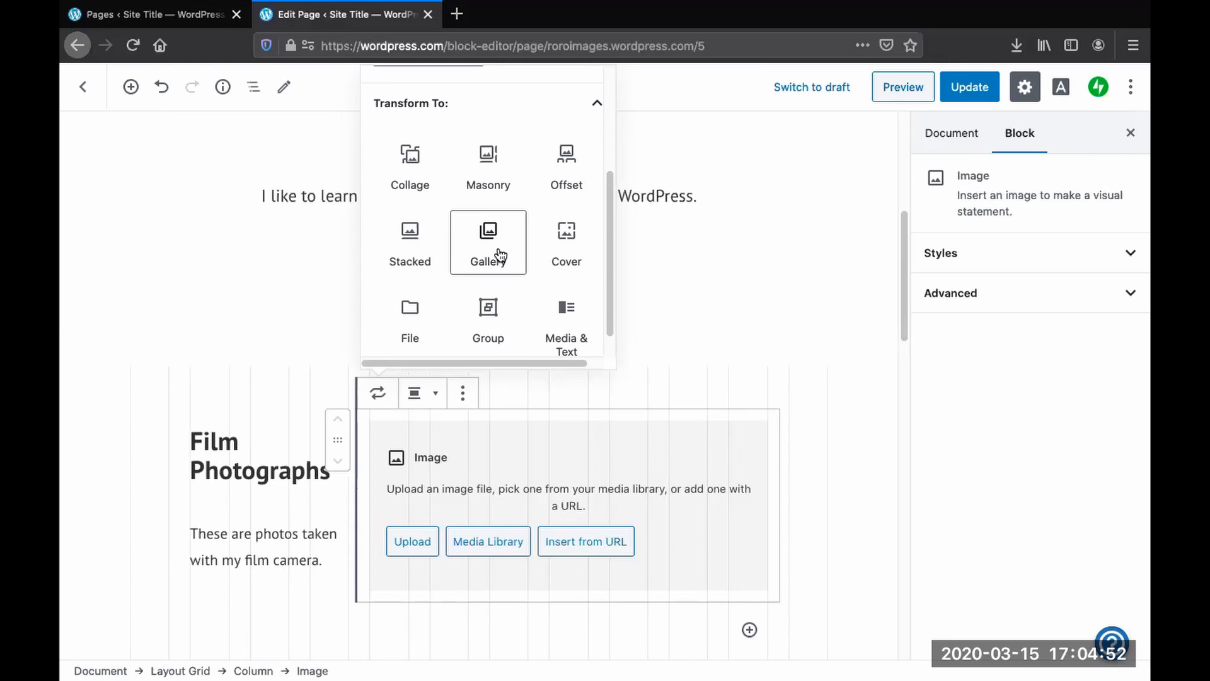
left_click(501, 255)
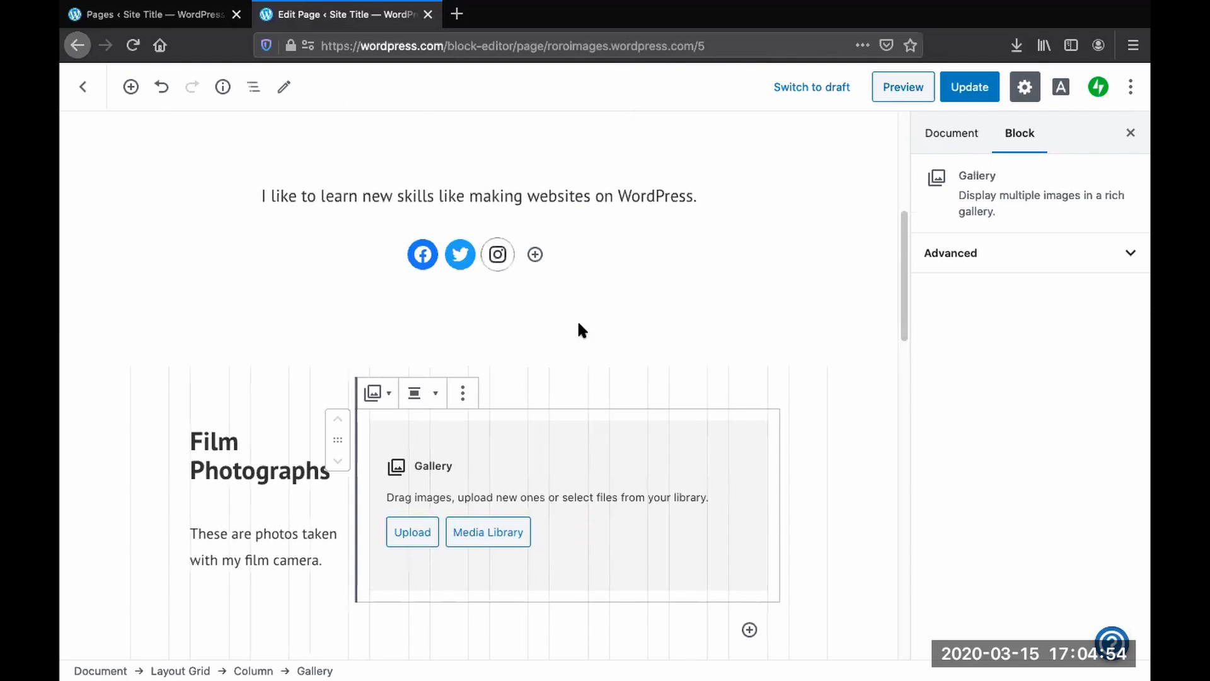
left_click(411, 533)
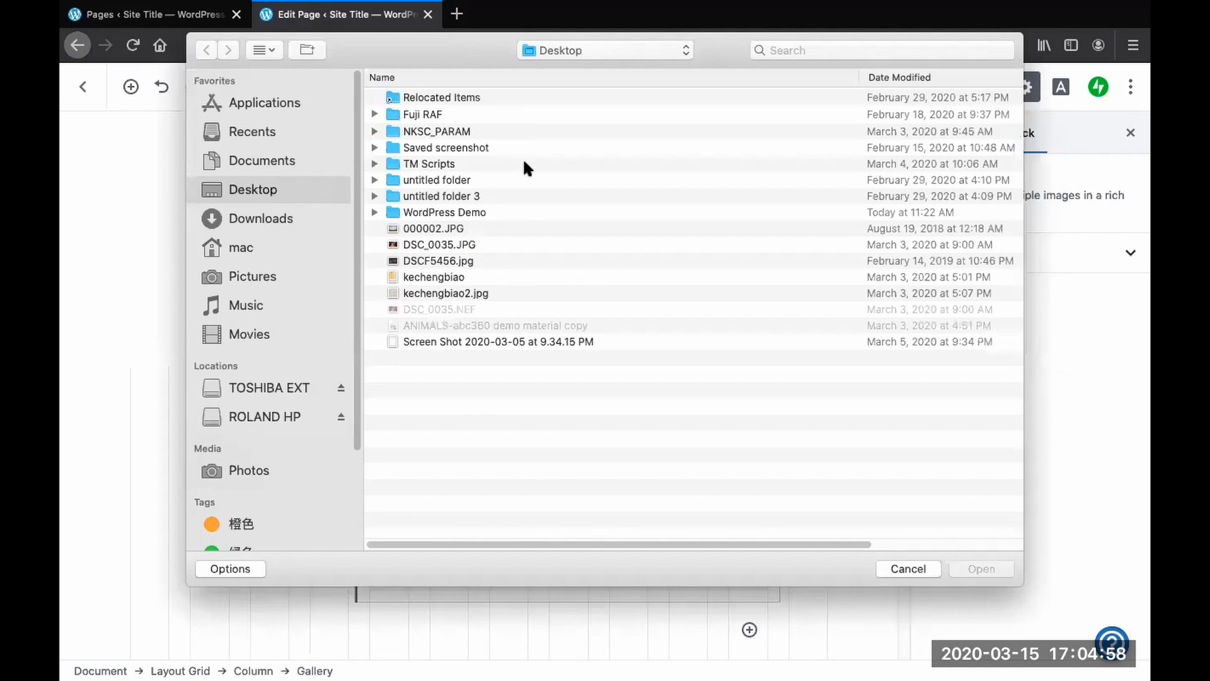
left_click(909, 569)
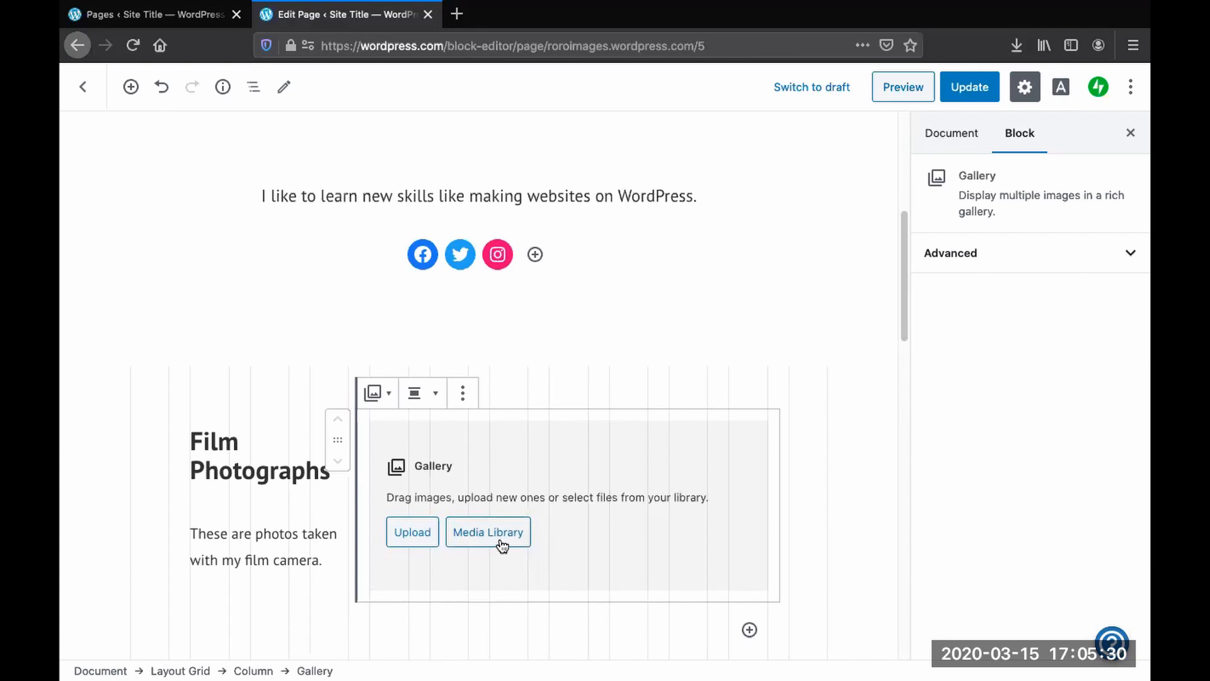
- Upload the seven scanned film photos Emptiness-2.jpg through IdleDays-6.jpg from the TOSHIBA EXT Scanned Film folder into the gallery
left_click(399, 537)
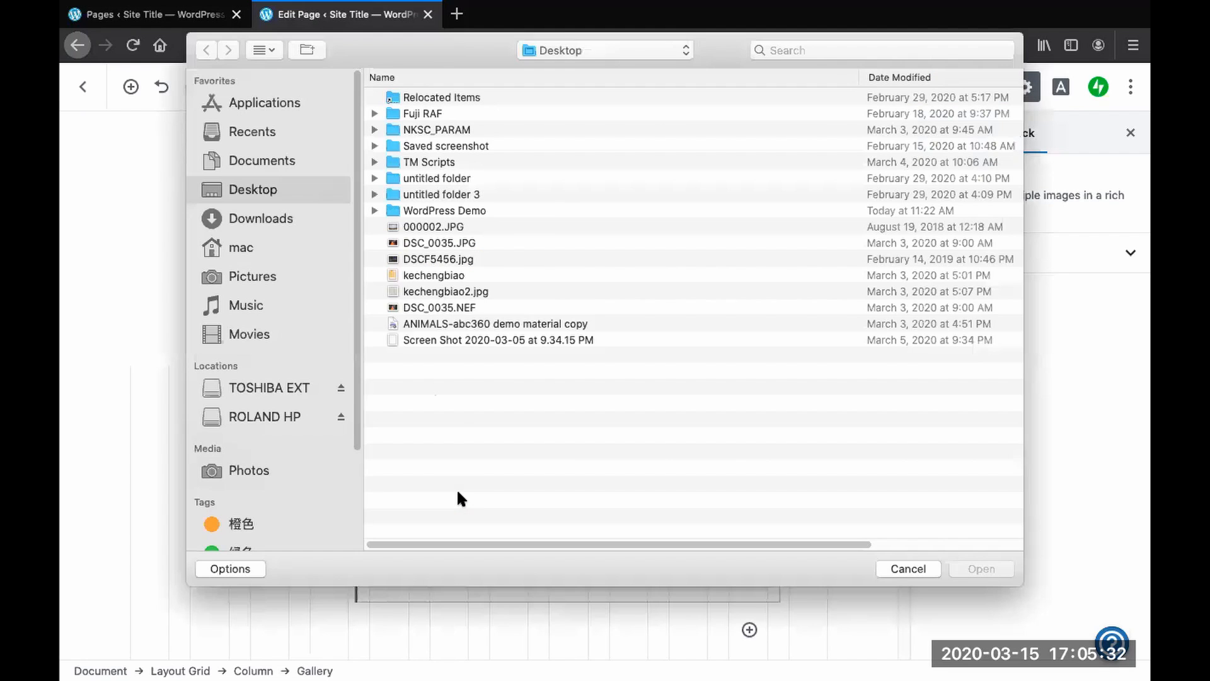
left_click(266, 386)
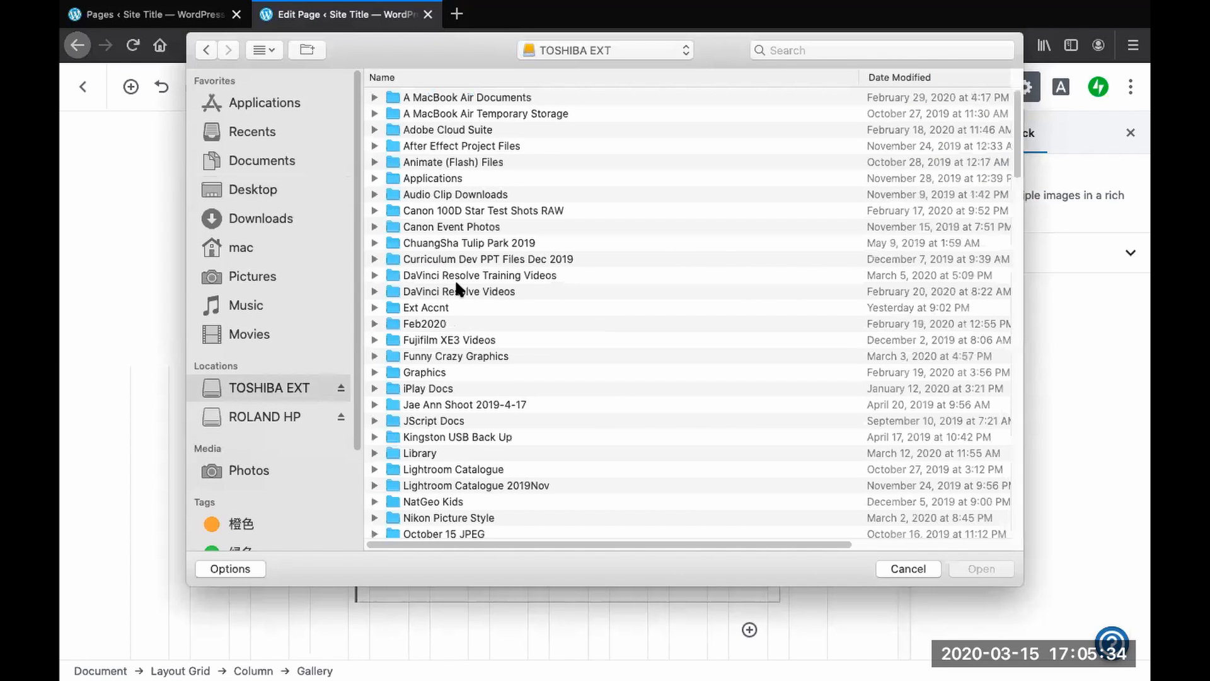
scroll(403, 348, "down", 5)
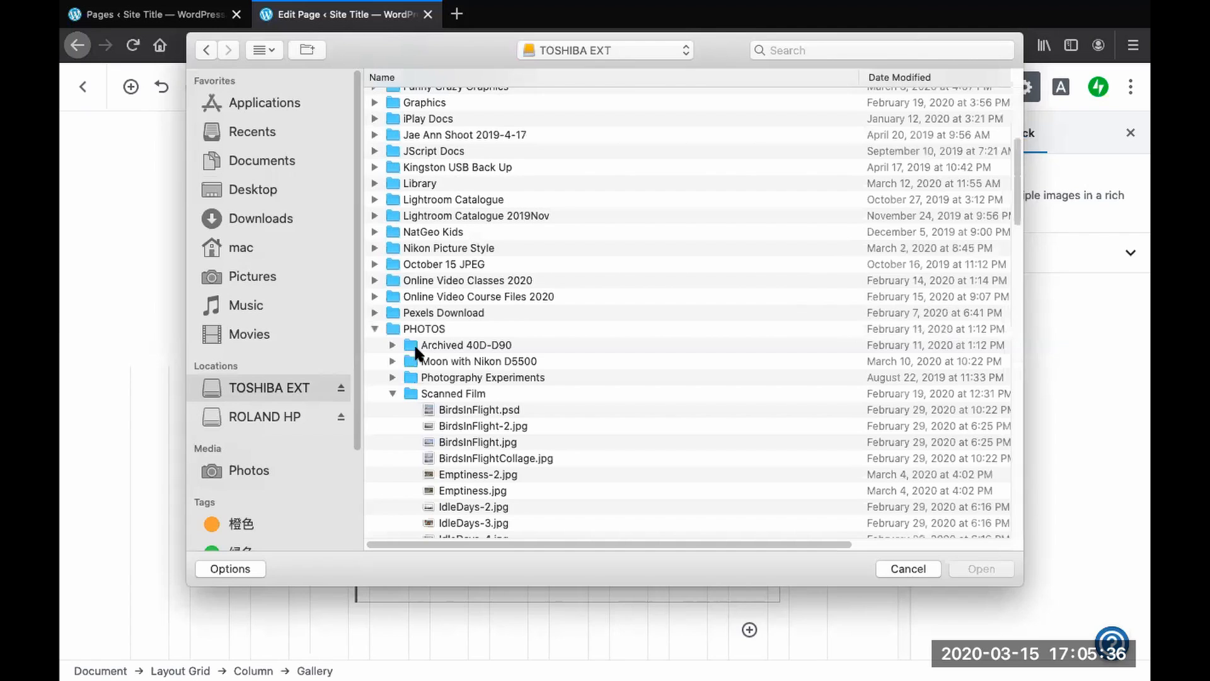
scroll(474, 410, "down", 2)
left_click(474, 397)
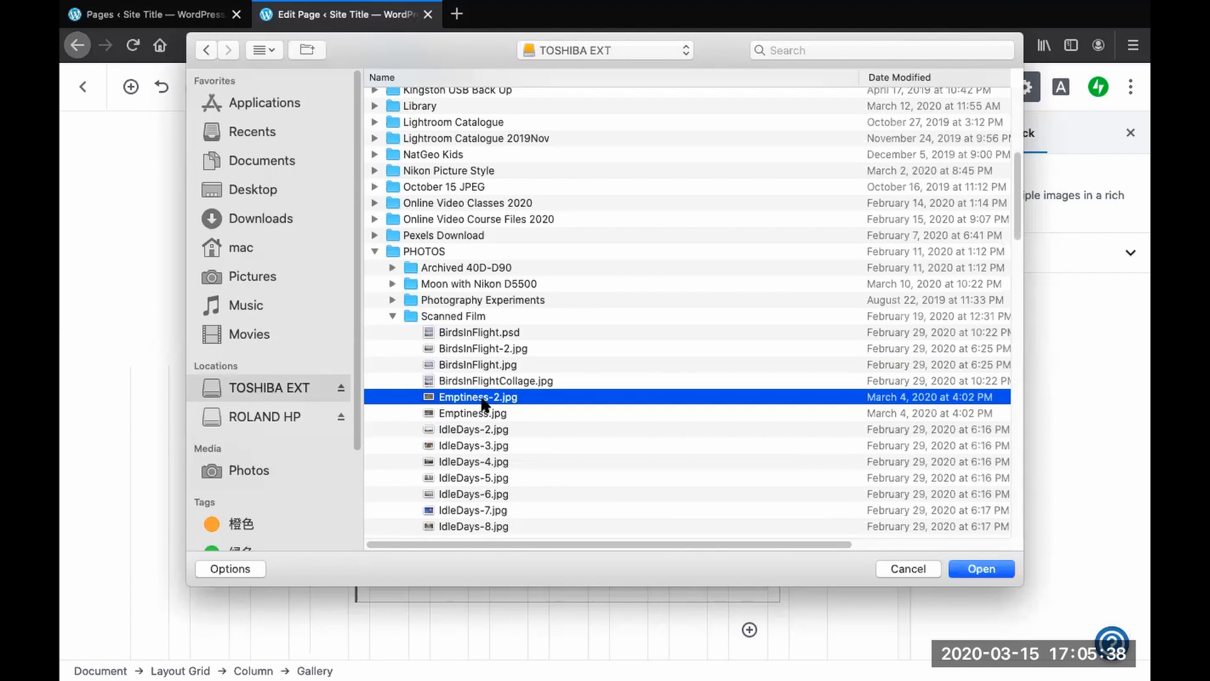
scroll(474, 391, "down", 2)
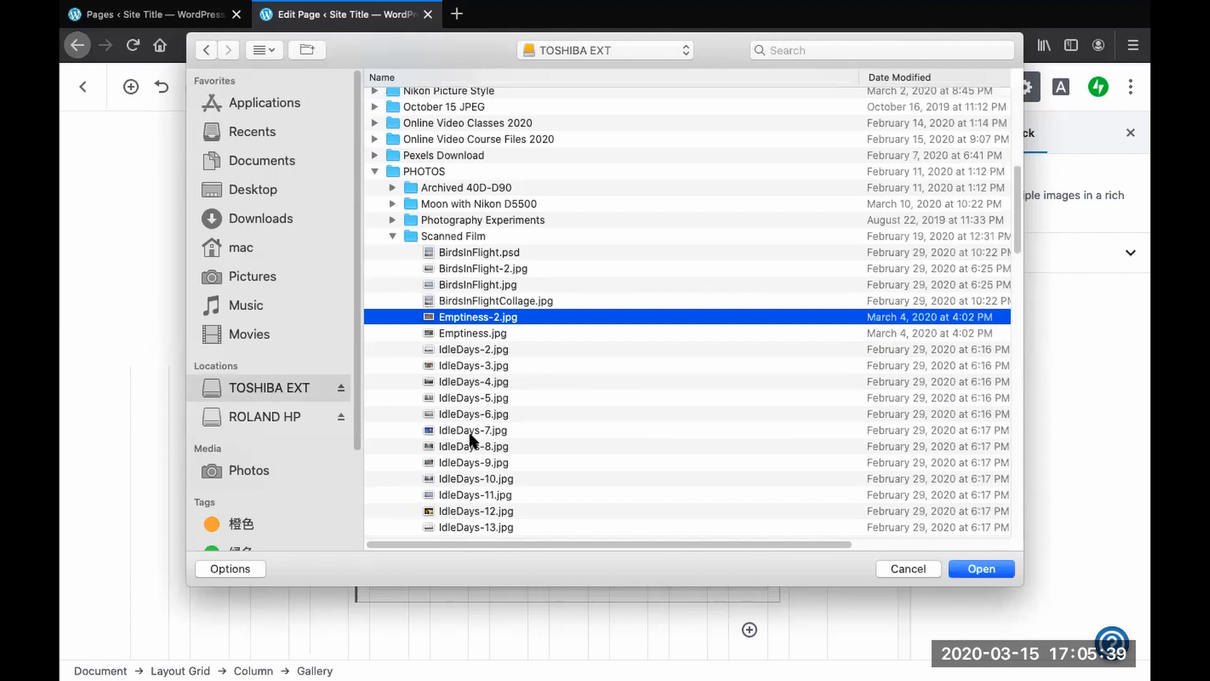
left_click(467, 334, "shift")
left_click(468, 350, "shift")
left_click(470, 366, "shift")
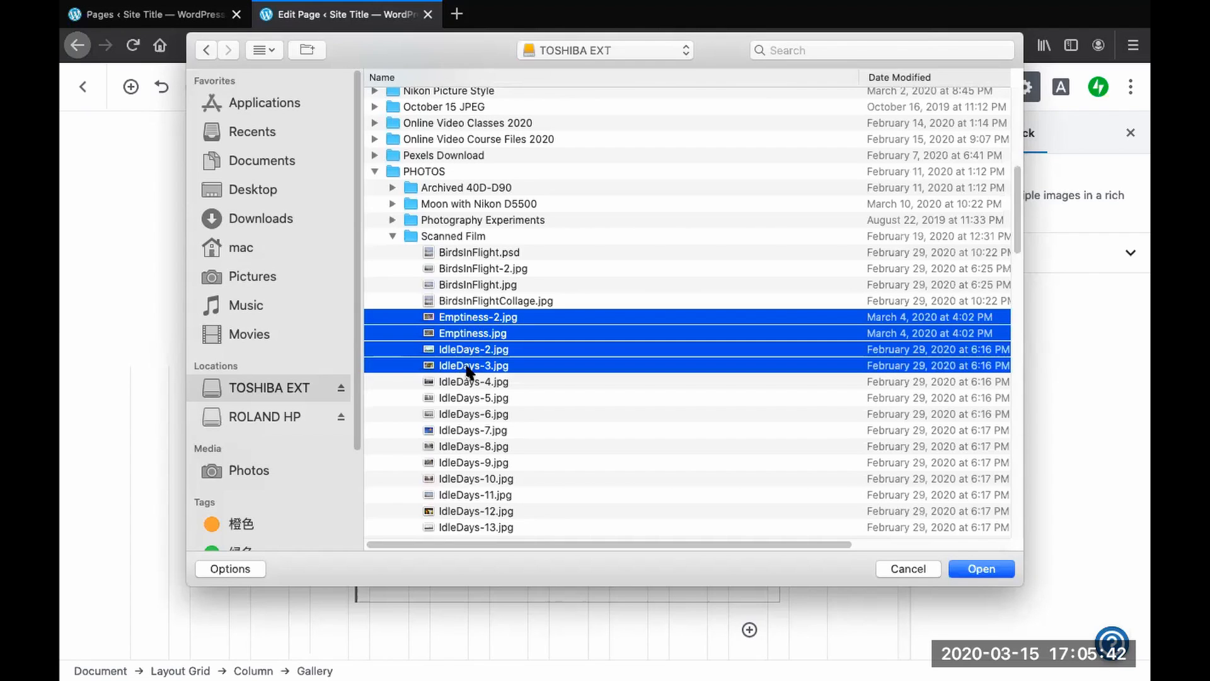
left_click(471, 381, "shift")
left_click(474, 398, "shift")
left_click(475, 414, "shift")
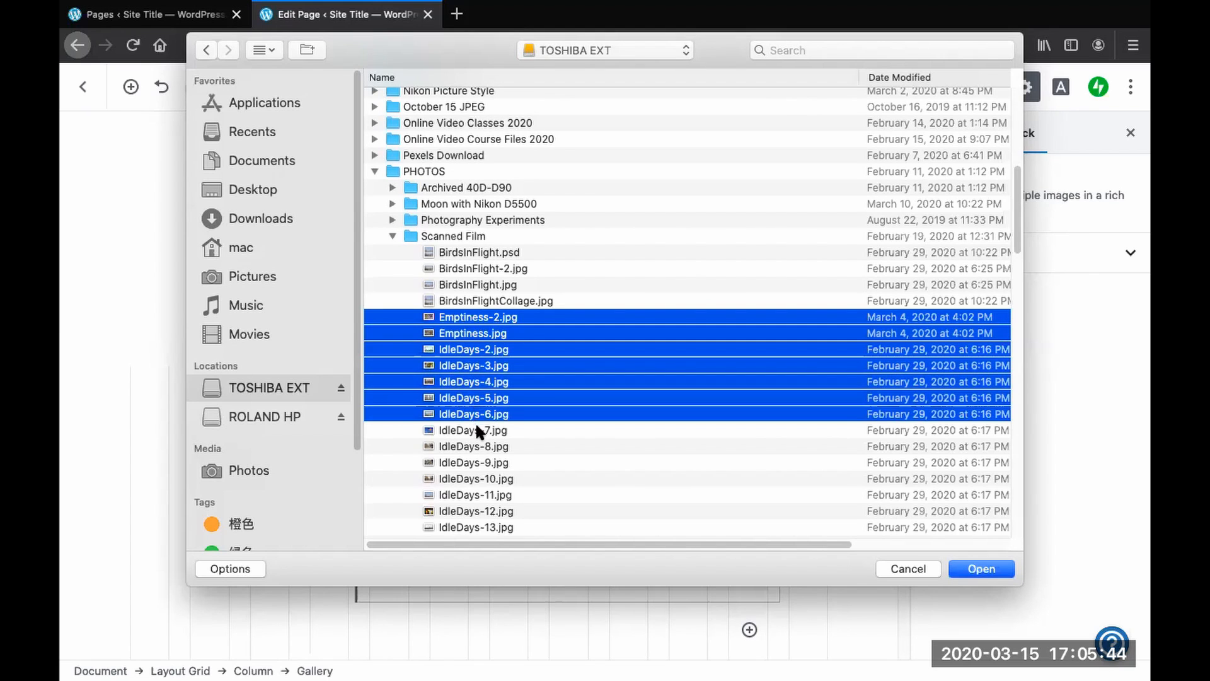
left_click(974, 568)
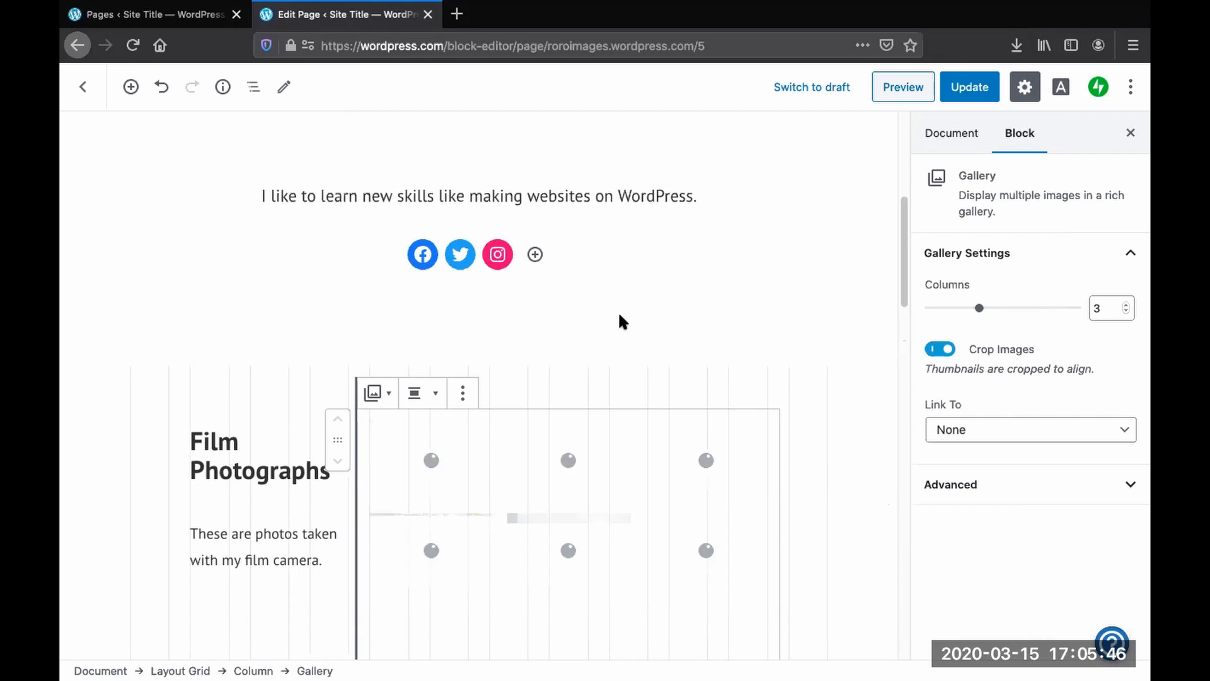
scroll(632, 341, "down", 4)
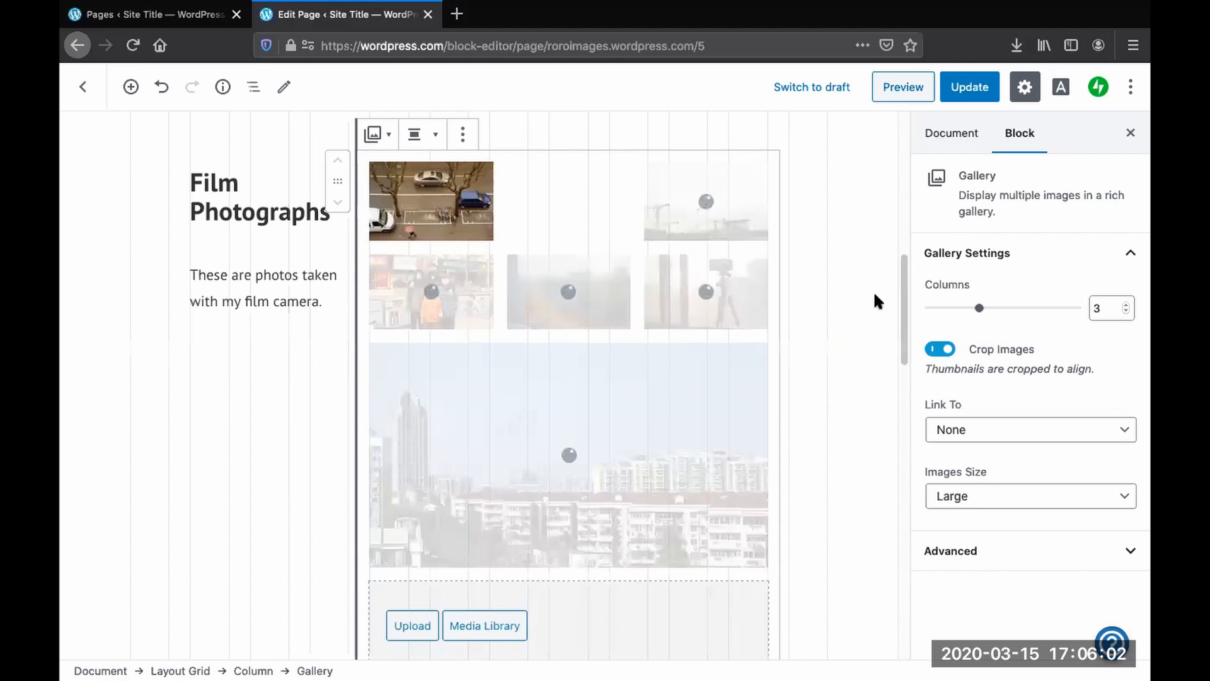
left_click(1130, 132)
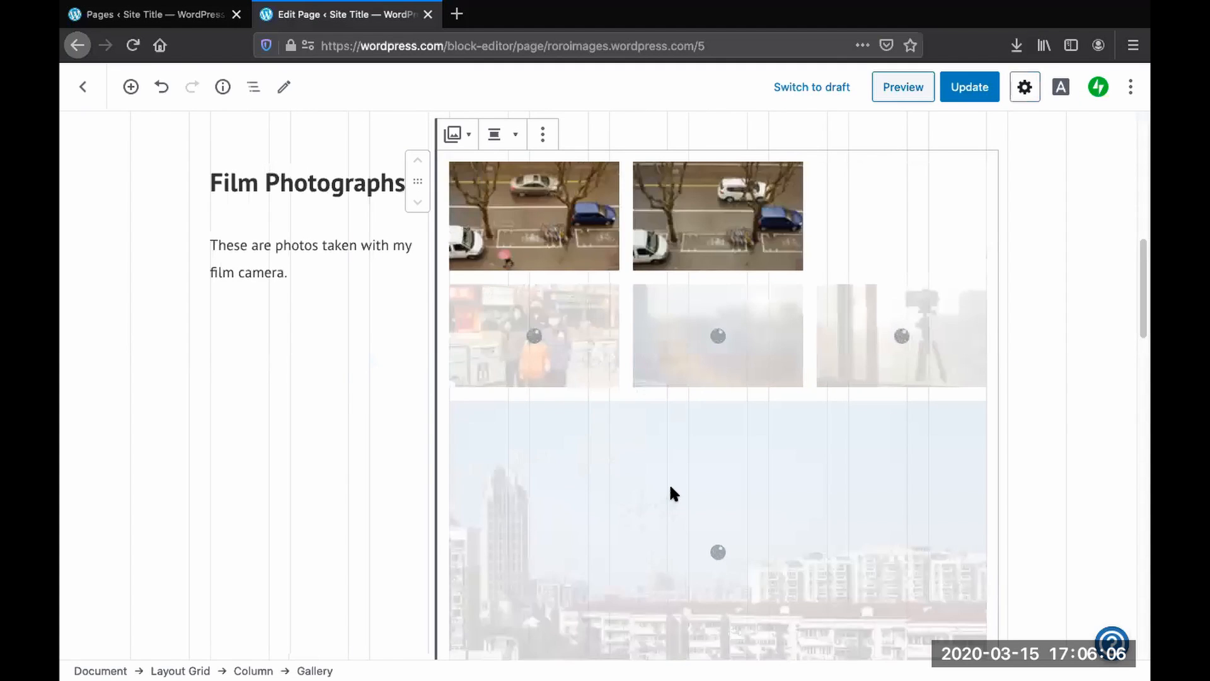
scroll(668, 483, "up", 2)
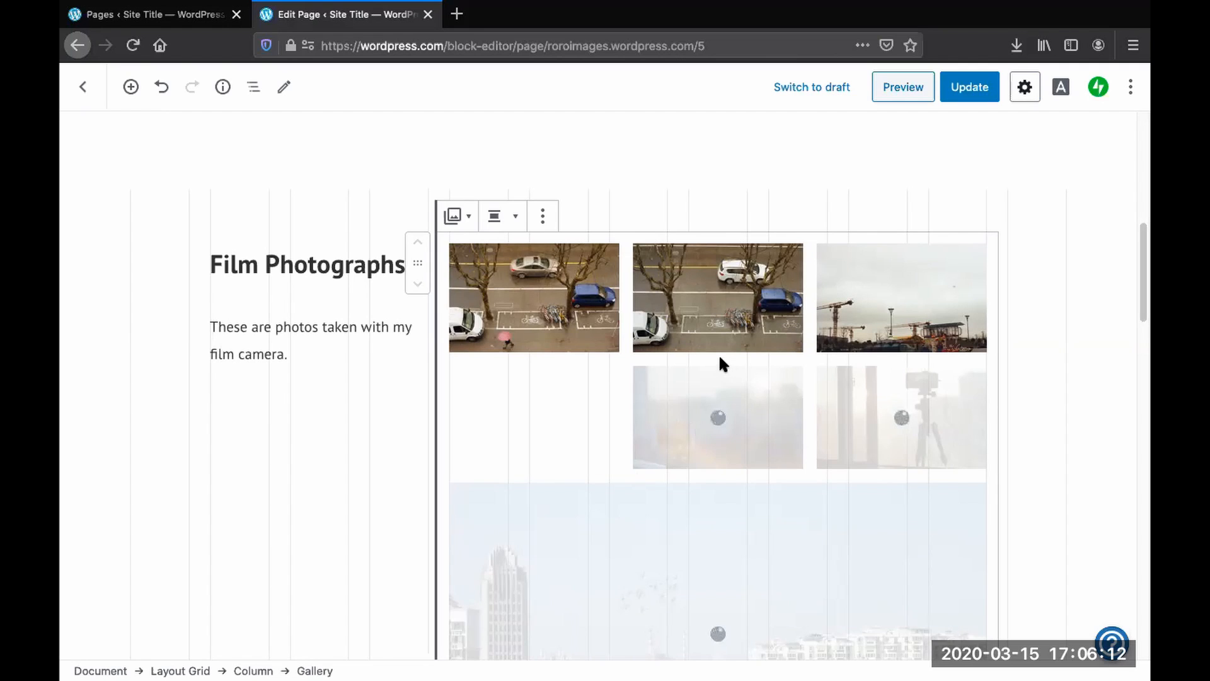
left_click(543, 218)
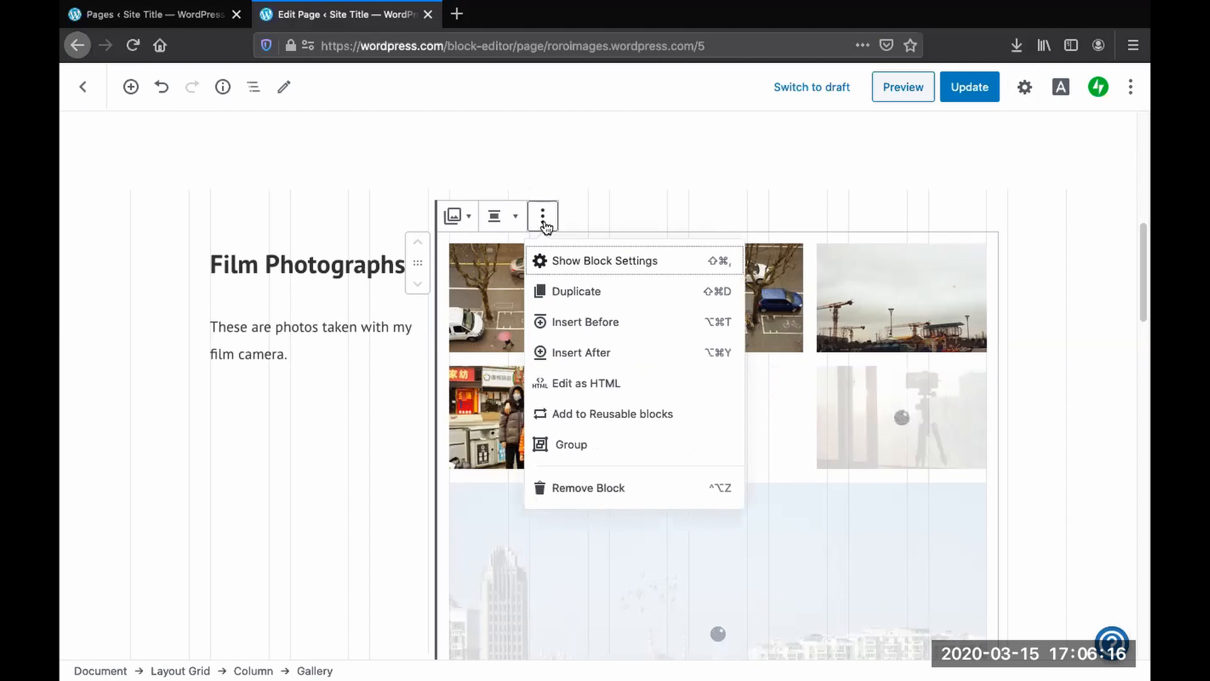
left_click(551, 258)
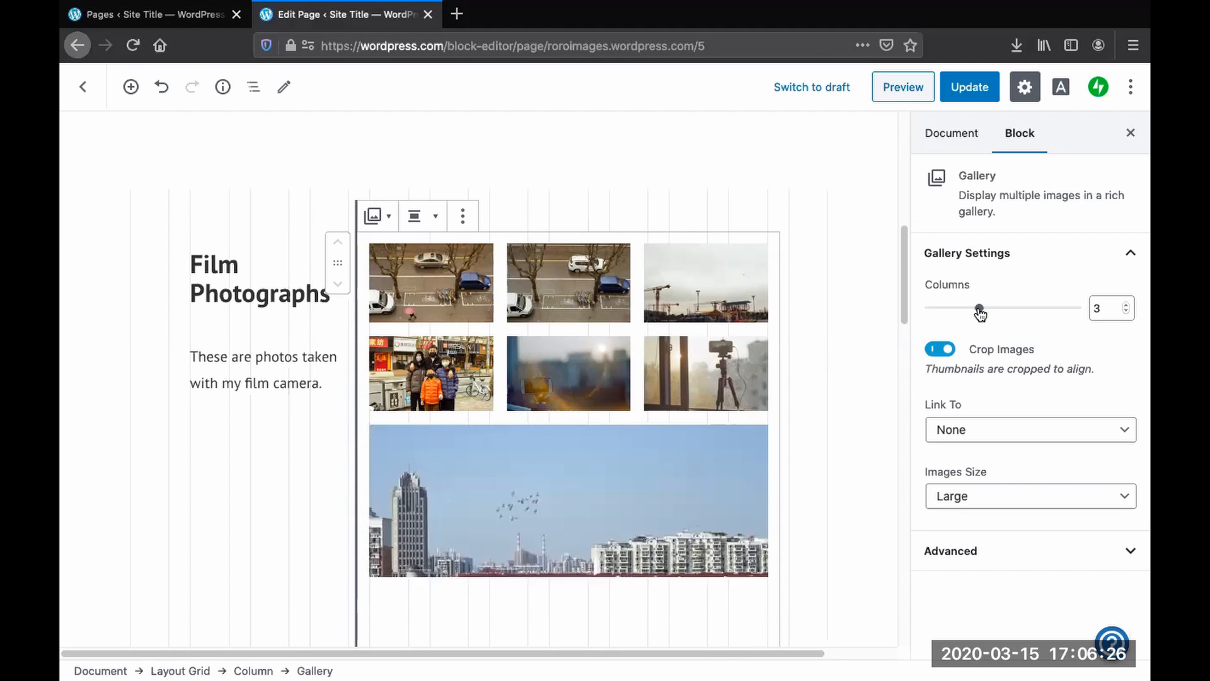
- Try setting the gallery to 1 column, then return it to 3 columns
left_click_drag(981, 311, 933, 312)
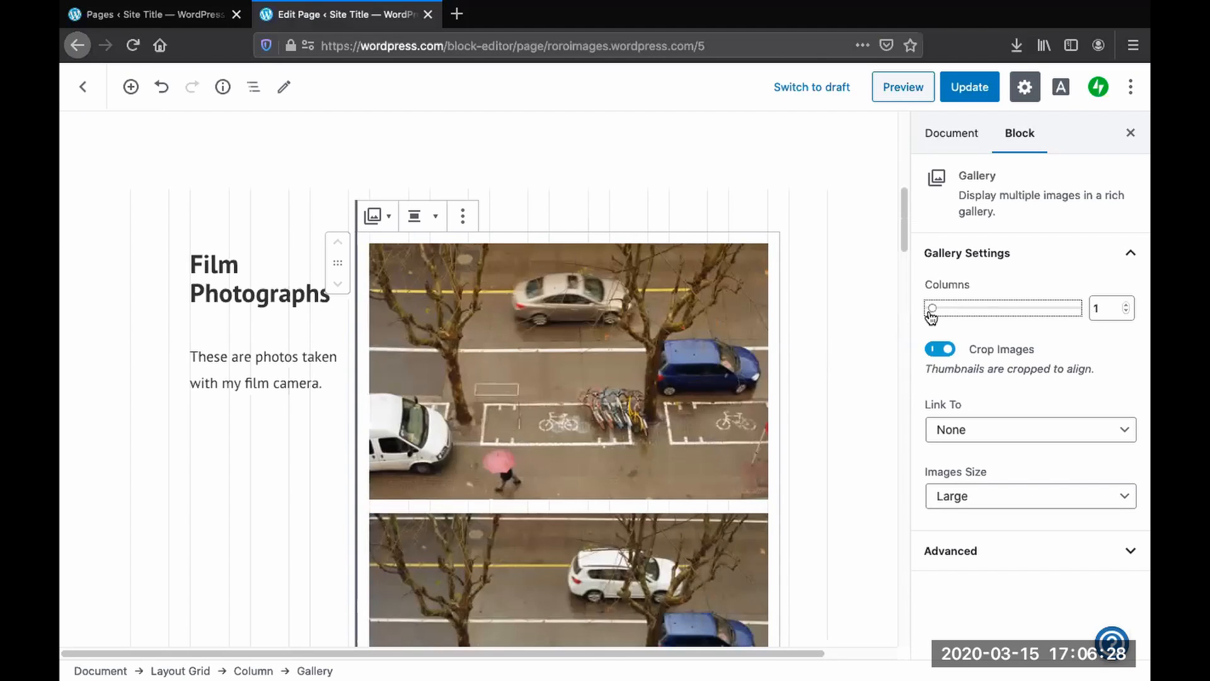
scroll(906, 206, "down", 2)
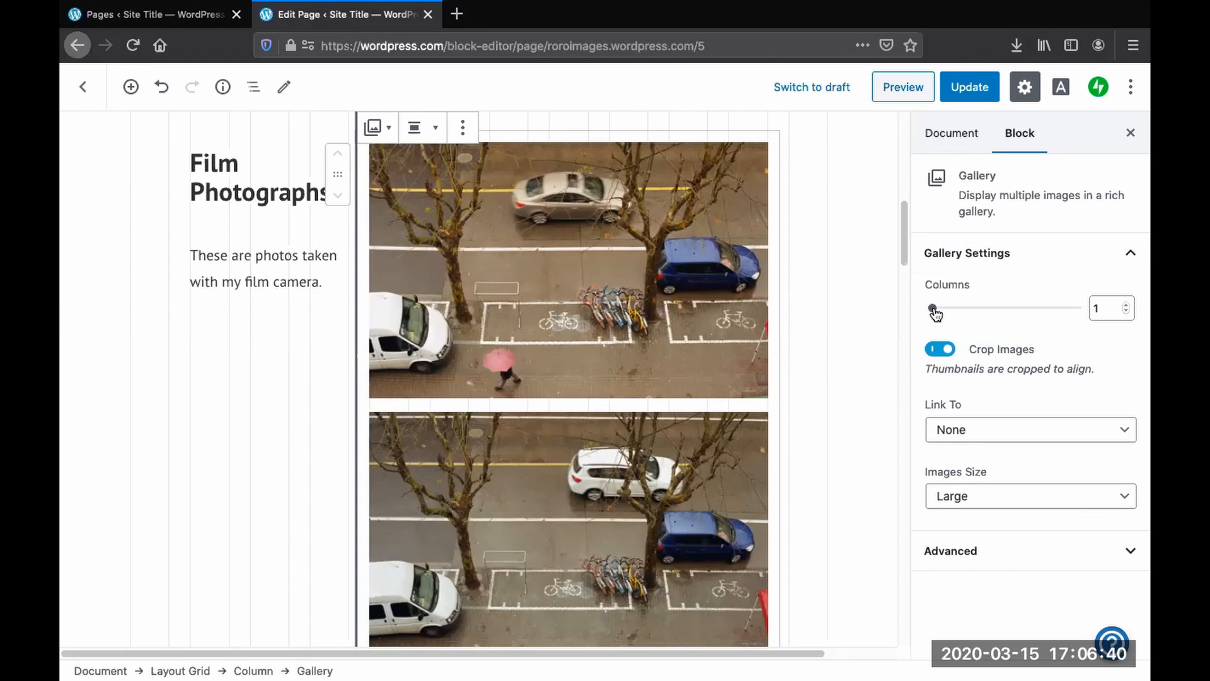
left_click_drag(936, 313, 977, 318)
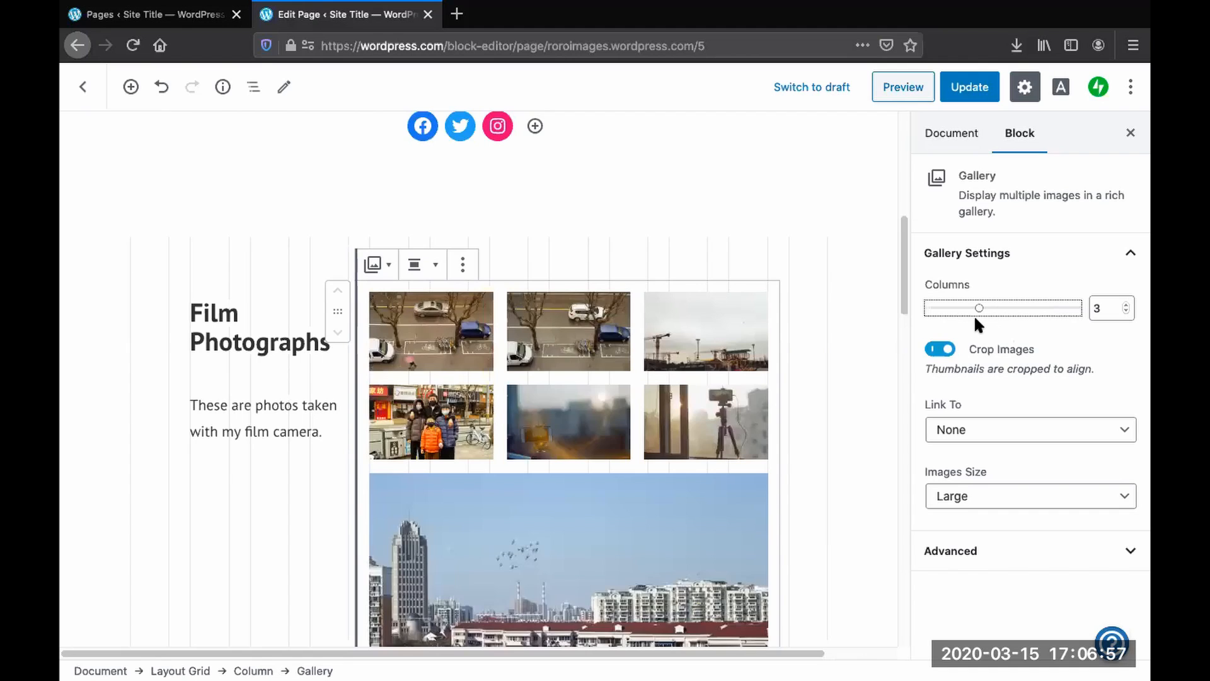
- Transform the gallery into a Tiled Gallery block and deselect it to preview the layout
scroll(751, 474, "down", 2)
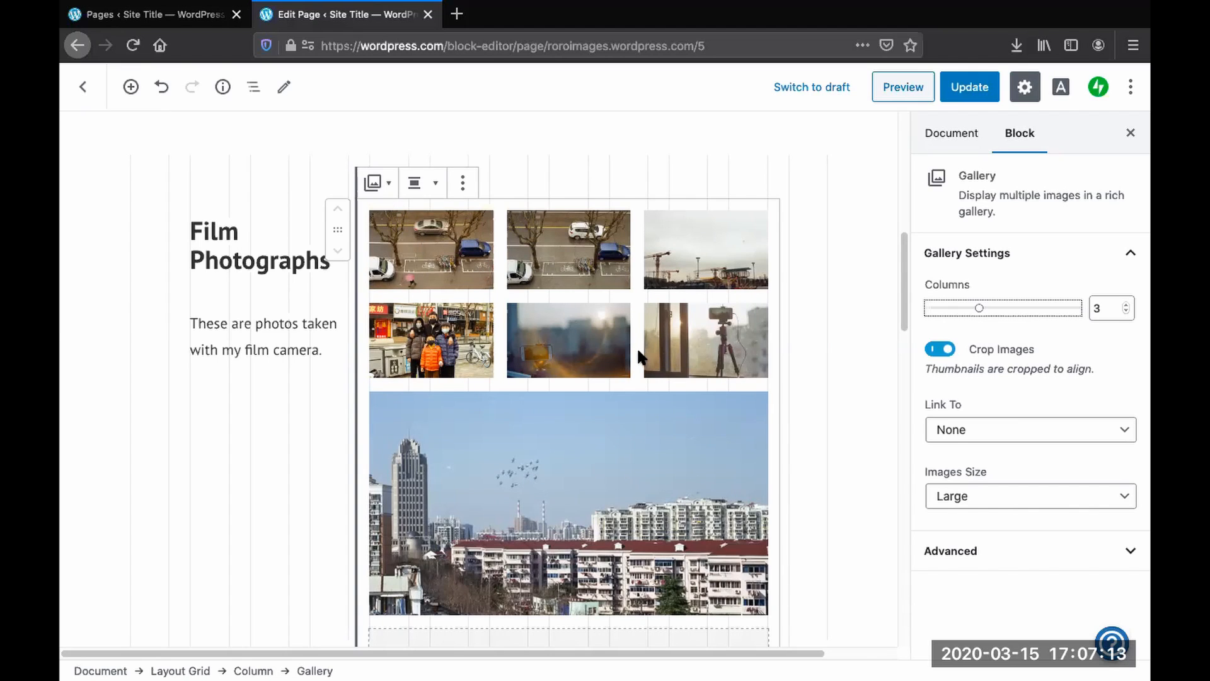
left_click(376, 193)
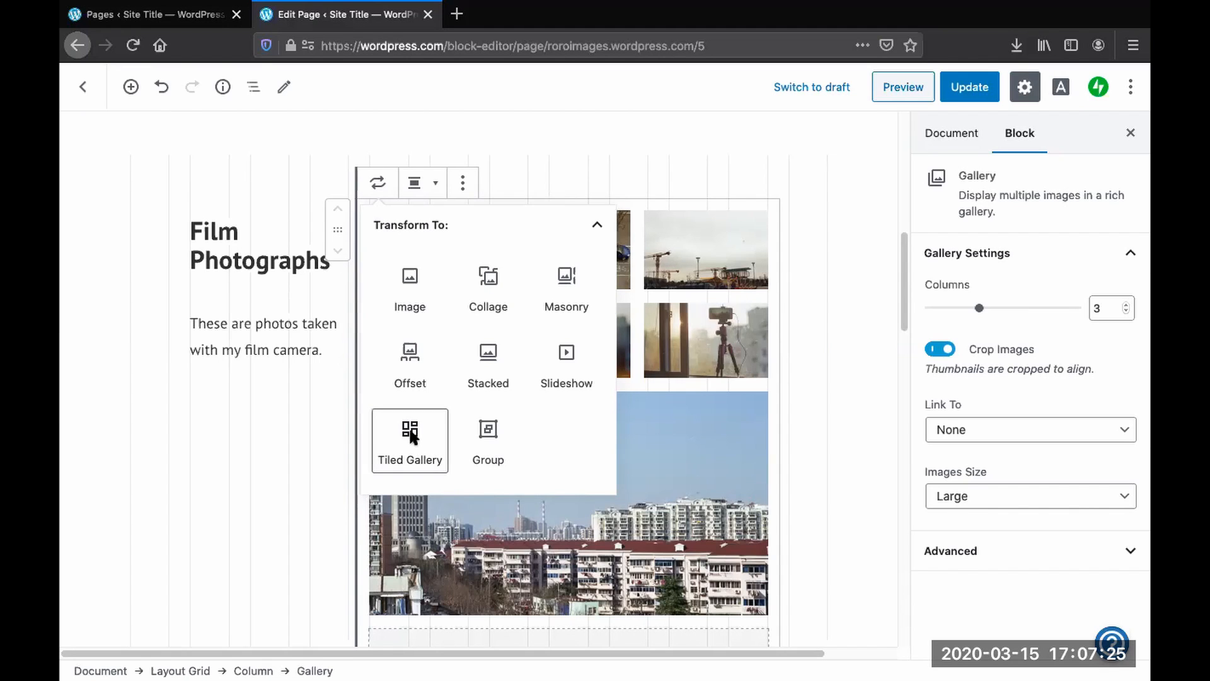
left_click(411, 438)
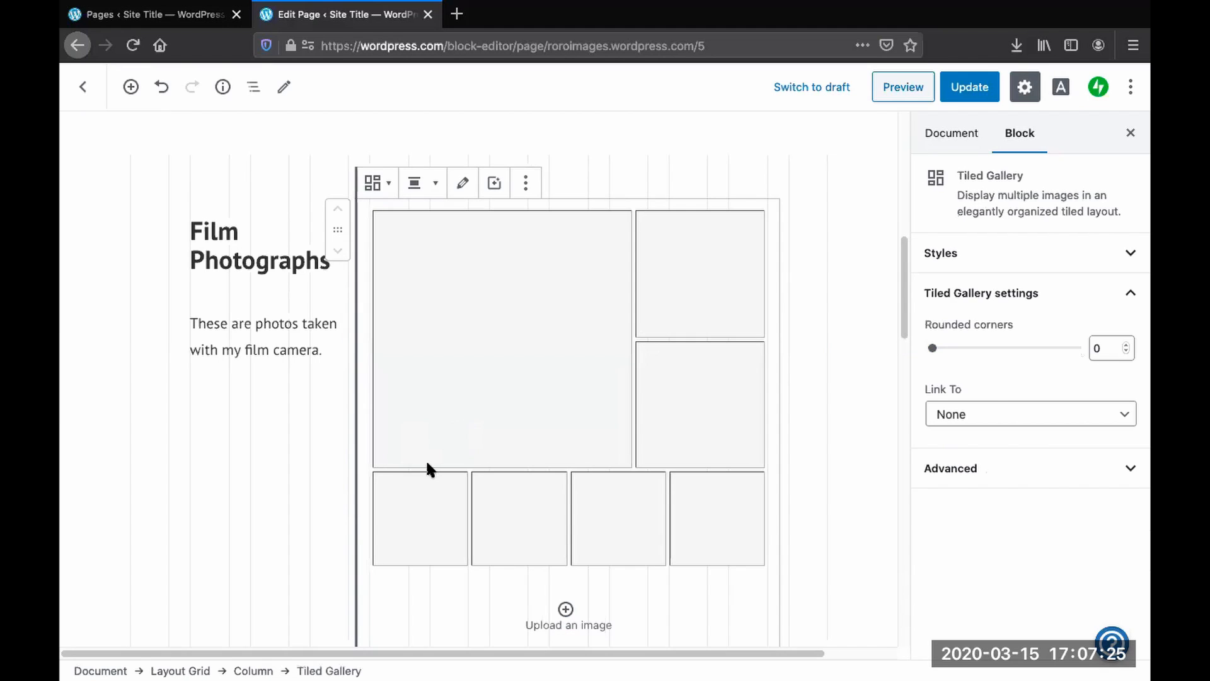
left_click(868, 421)
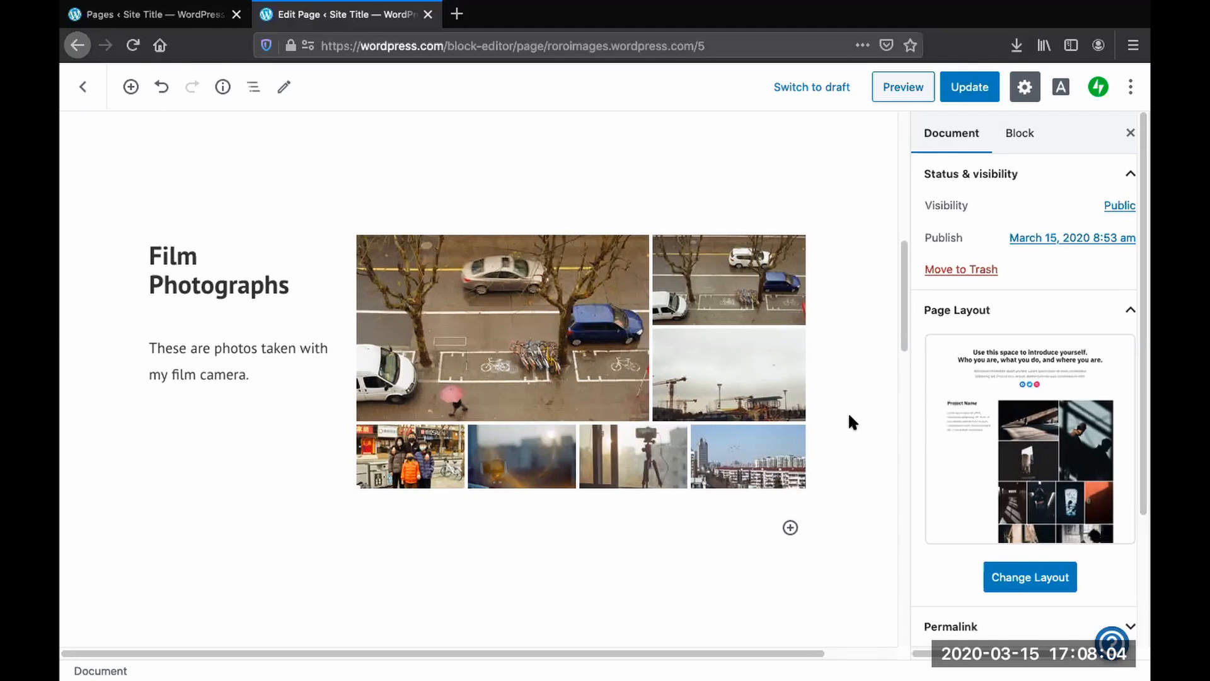
scroll(850, 410, "down", 1)
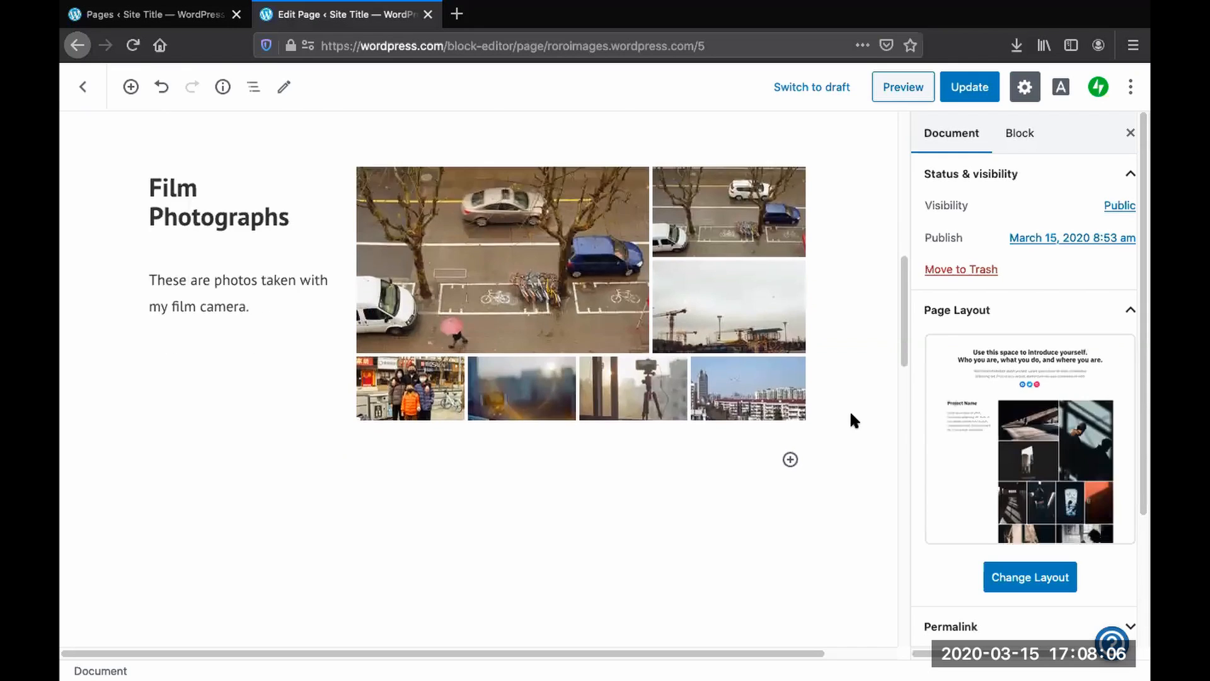
scroll(850, 410, "up", 3)
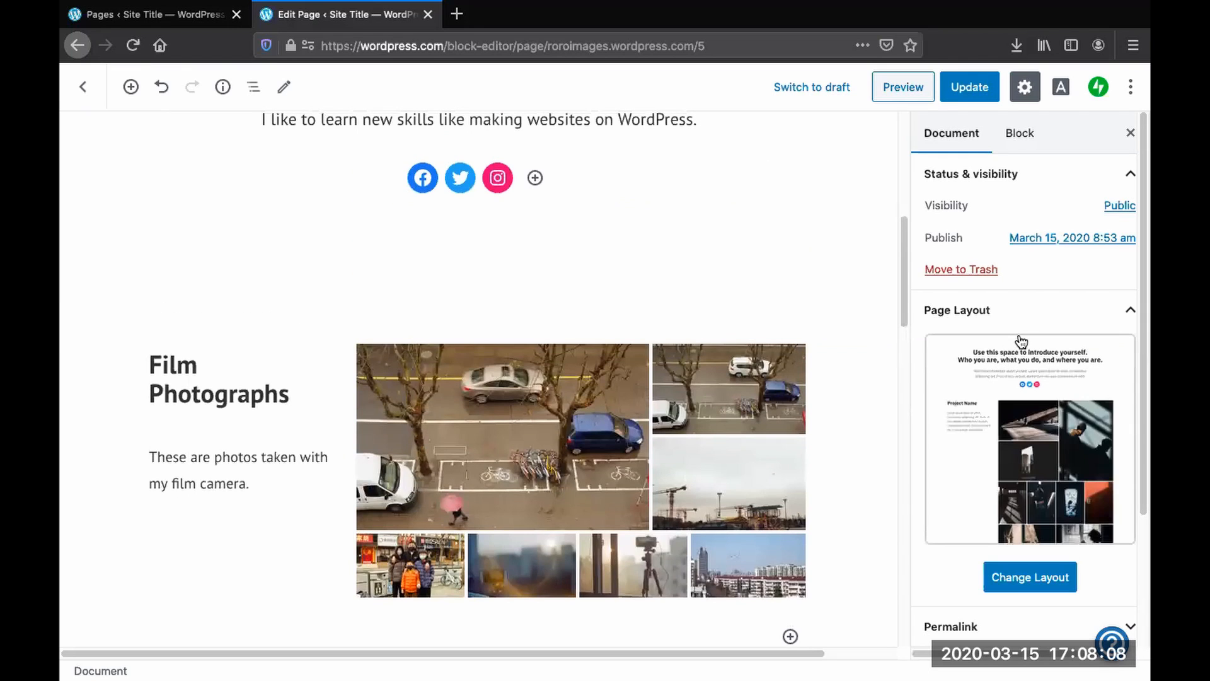
- Select the tiled gallery and apply its Circles style
left_click(1025, 136)
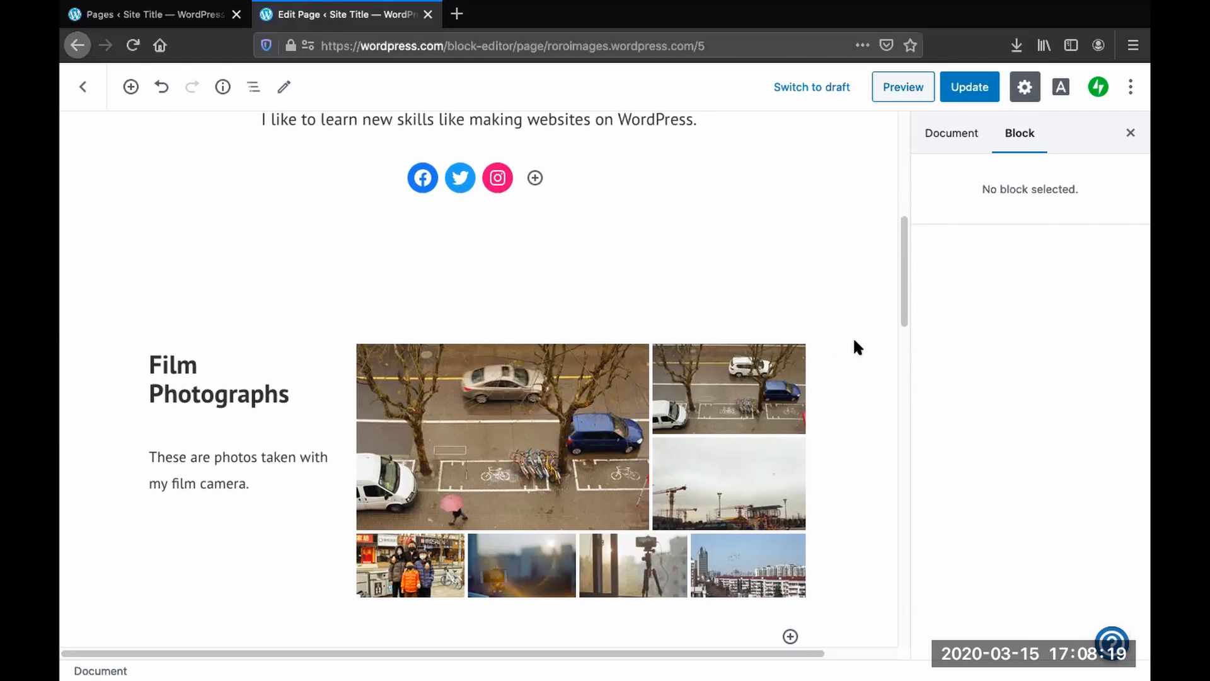
left_click(476, 409)
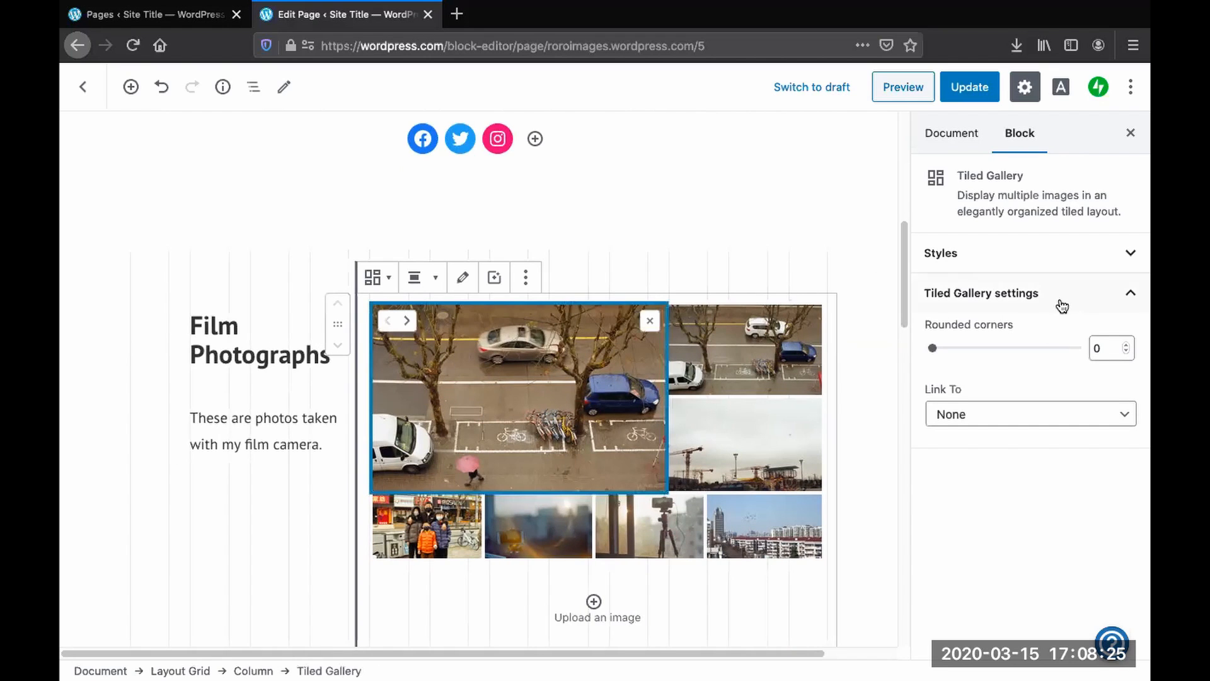
left_click(1132, 255)
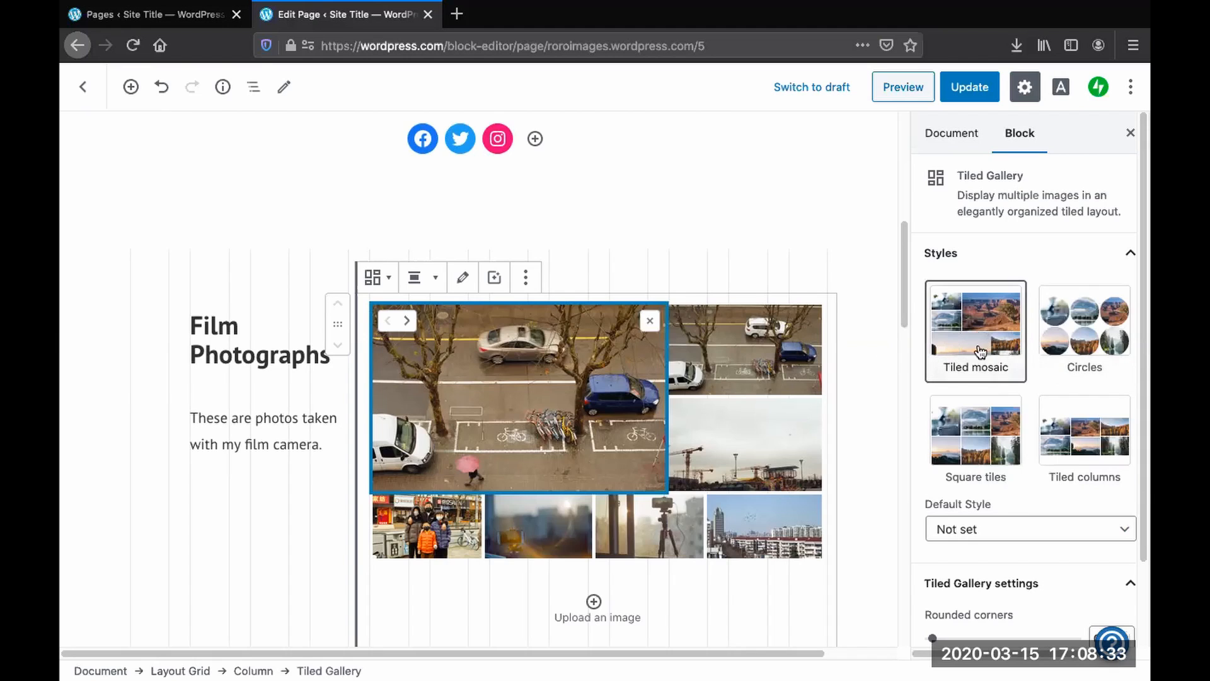
left_click(1089, 323)
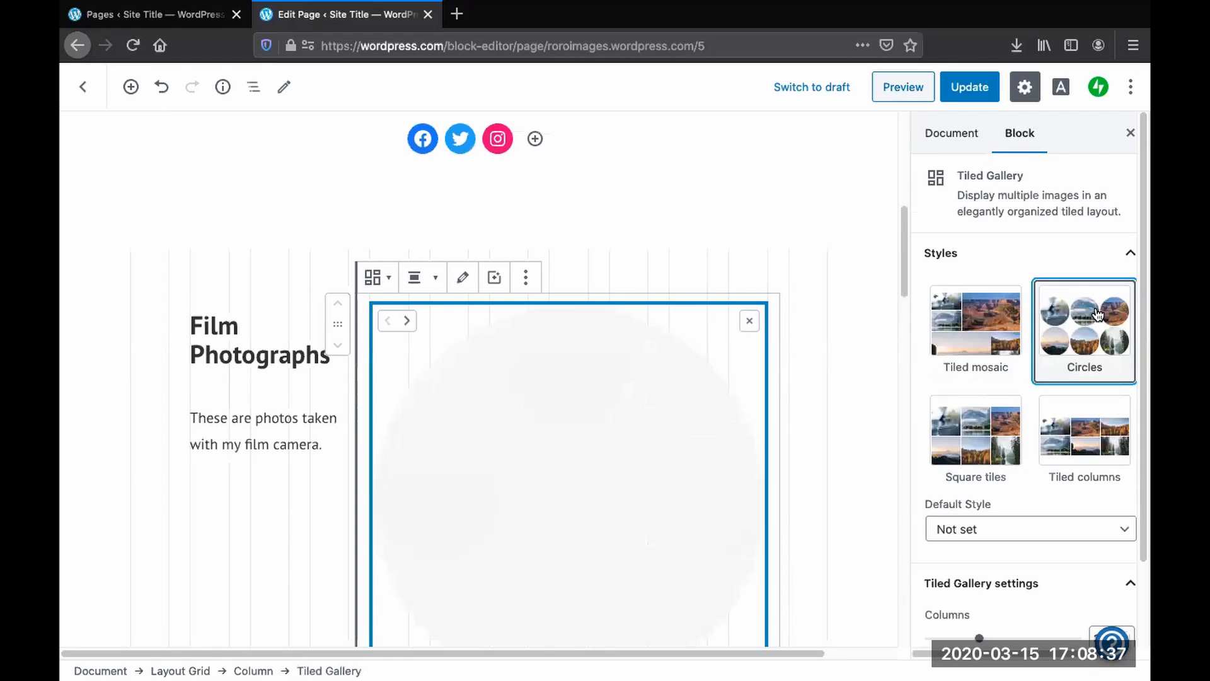
- Set the tiled gallery to 4 columns
scroll(1027, 410, "down", 2)
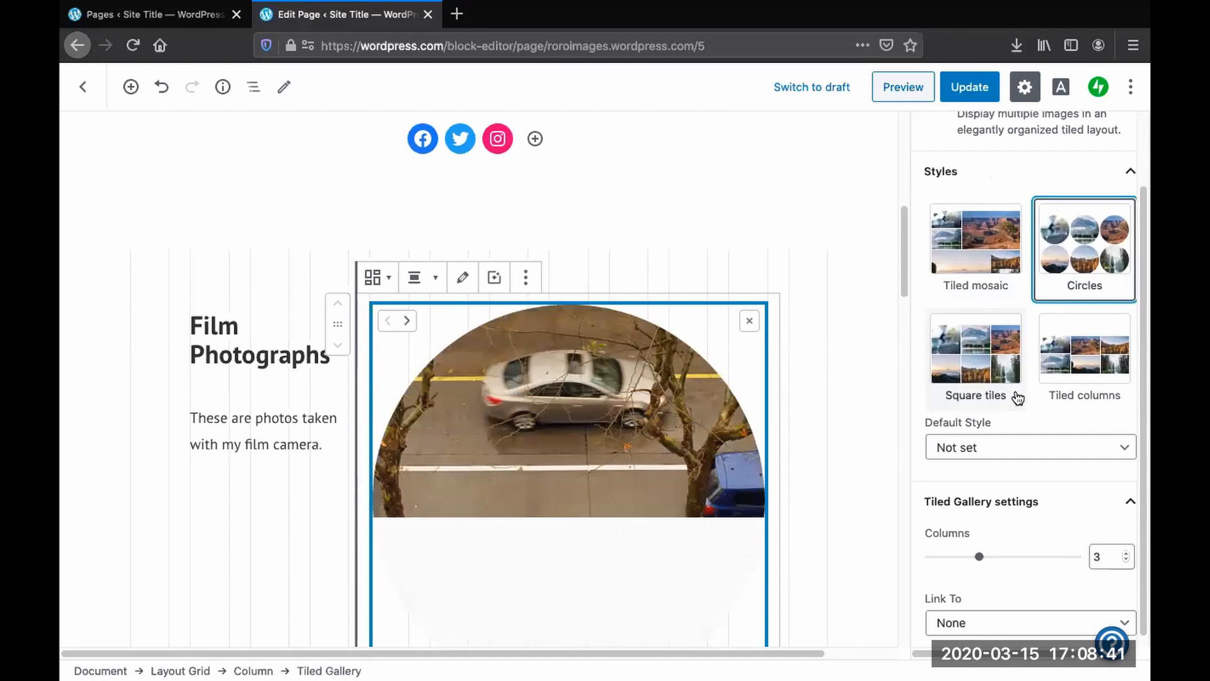
scroll(1020, 397, "down", 1)
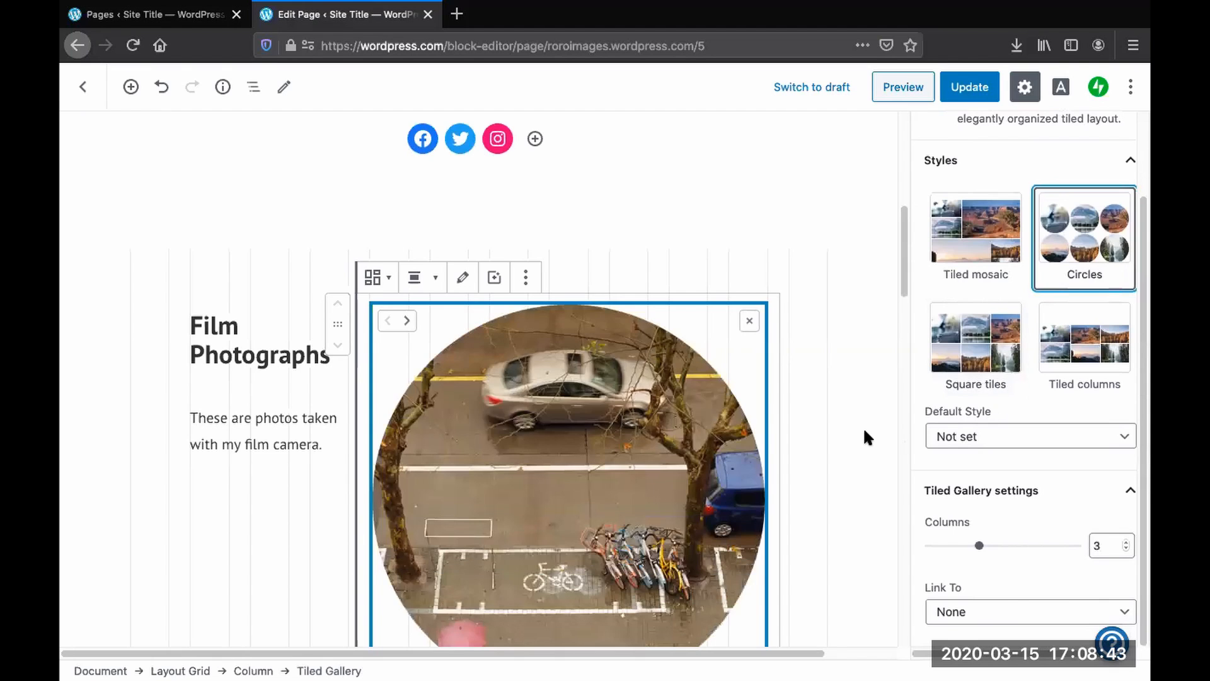
scroll(864, 427, "down", 5)
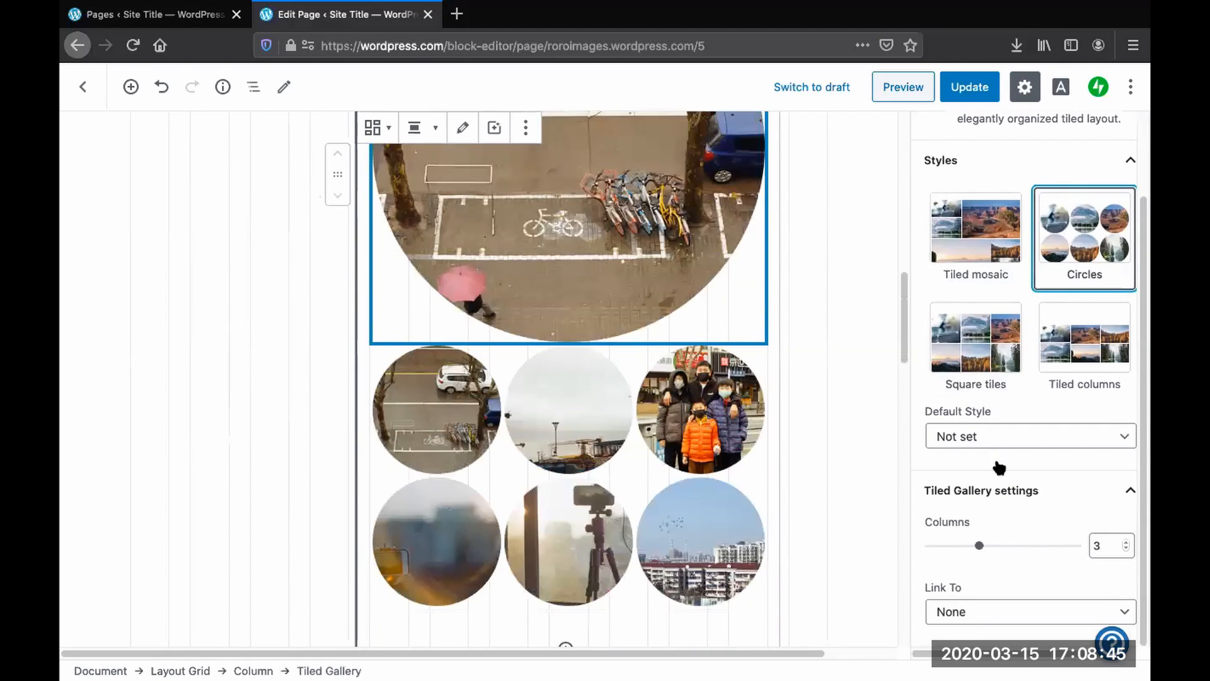
left_click(994, 552)
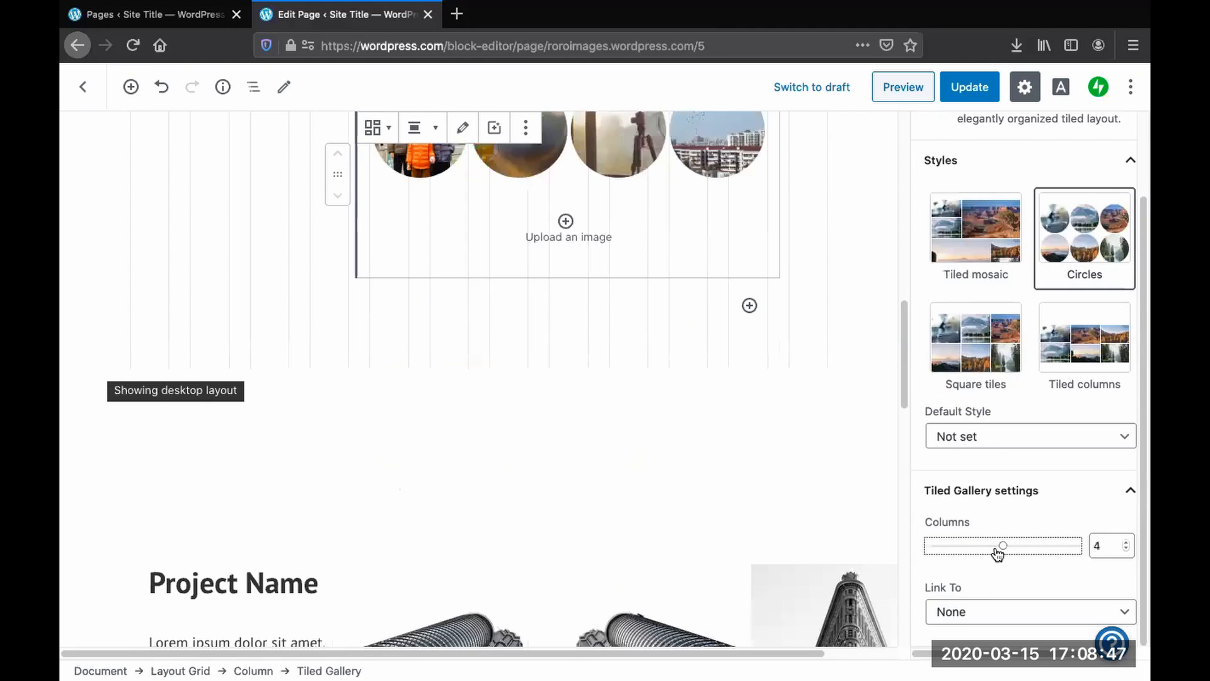
- Switch the tiled gallery style to Square tiles, then to Tiled columns, and collapse the Styles section
scroll(1000, 362, "up", 3)
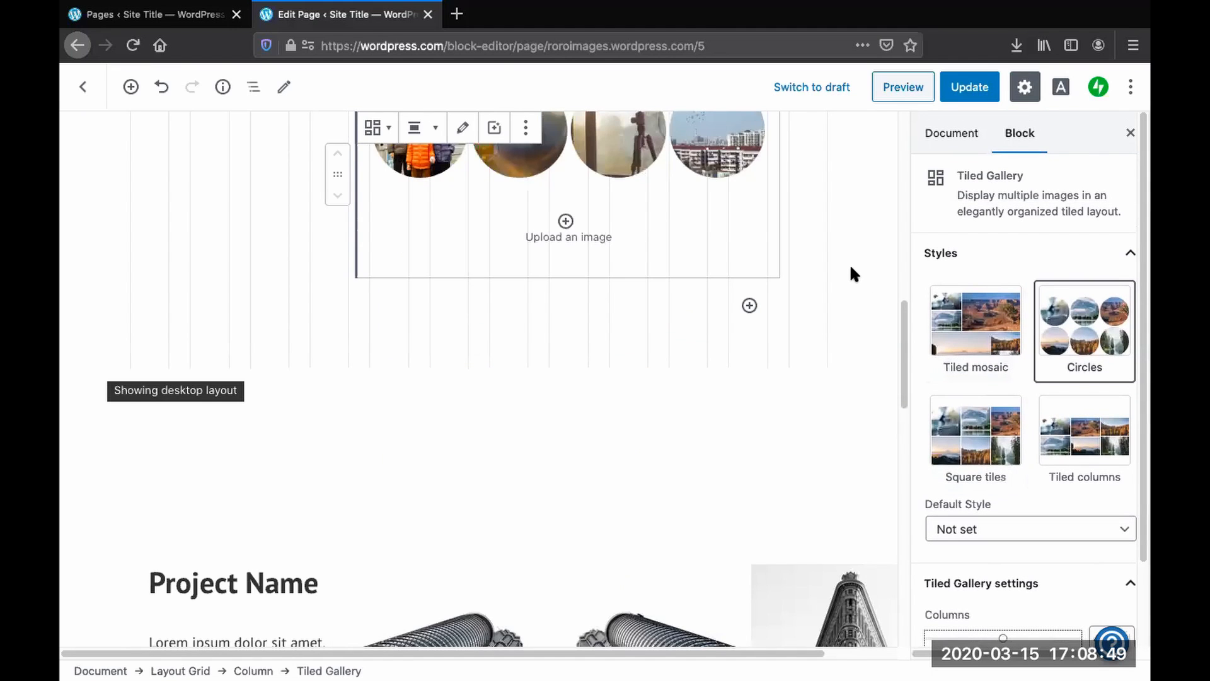
scroll(848, 268, "up", 5)
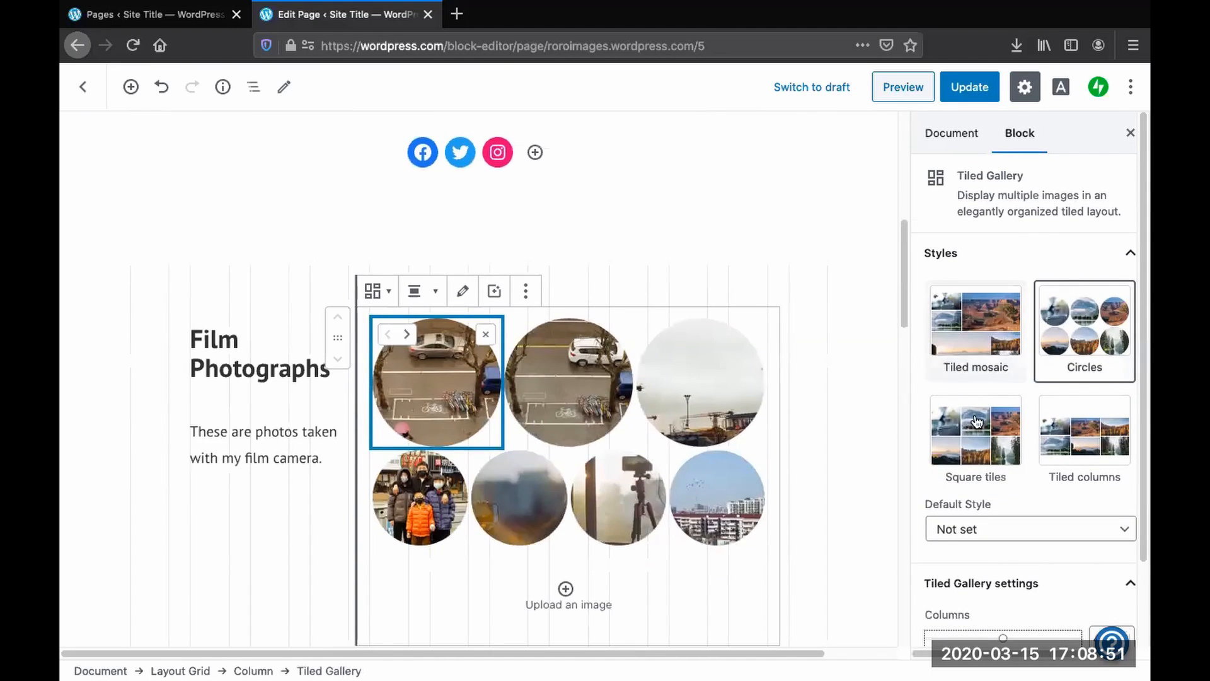
left_click(978, 451)
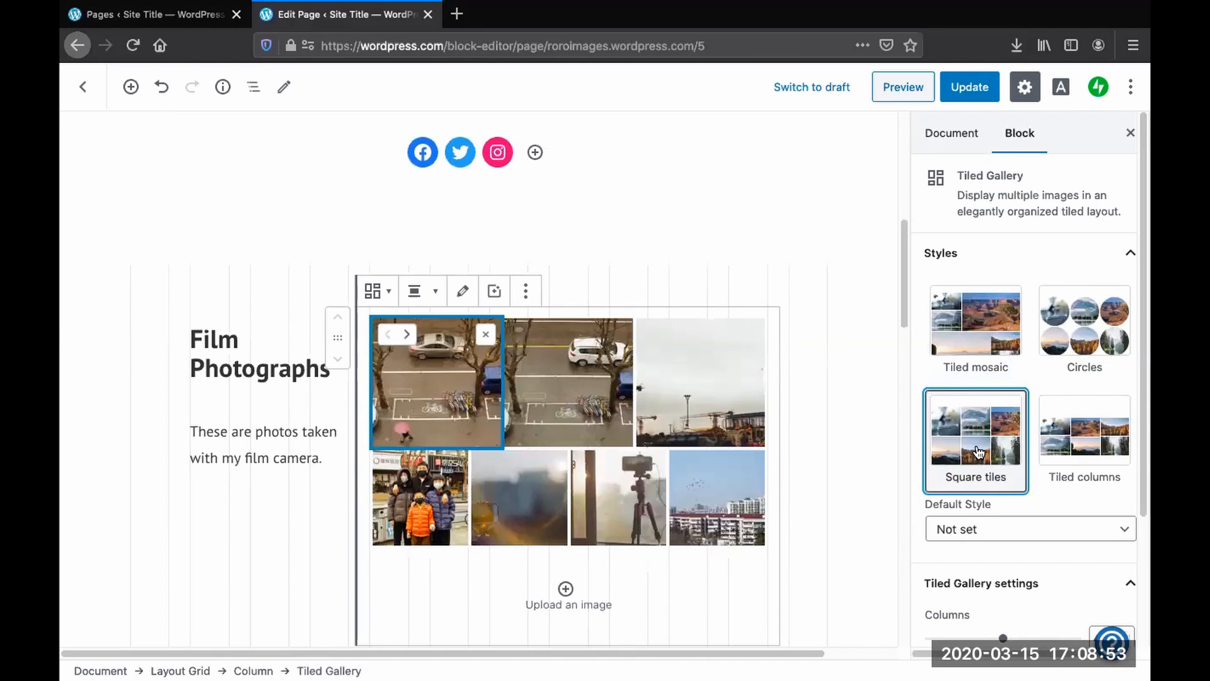
left_click(1089, 445)
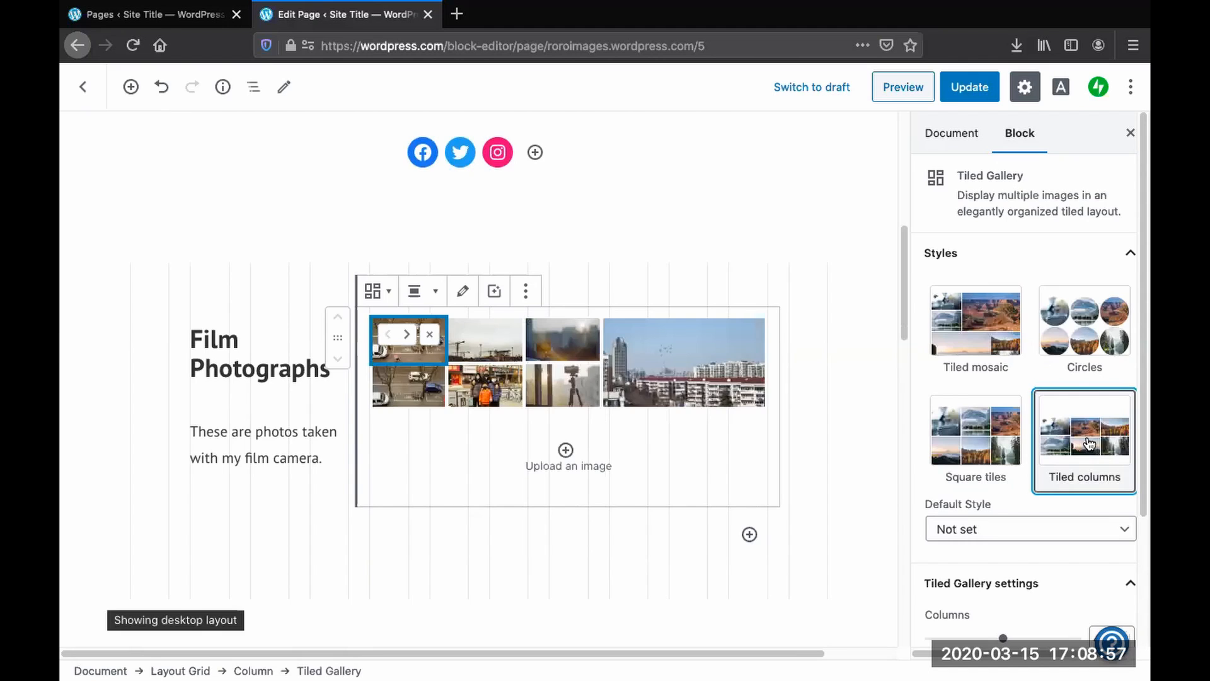
left_click(1130, 254)
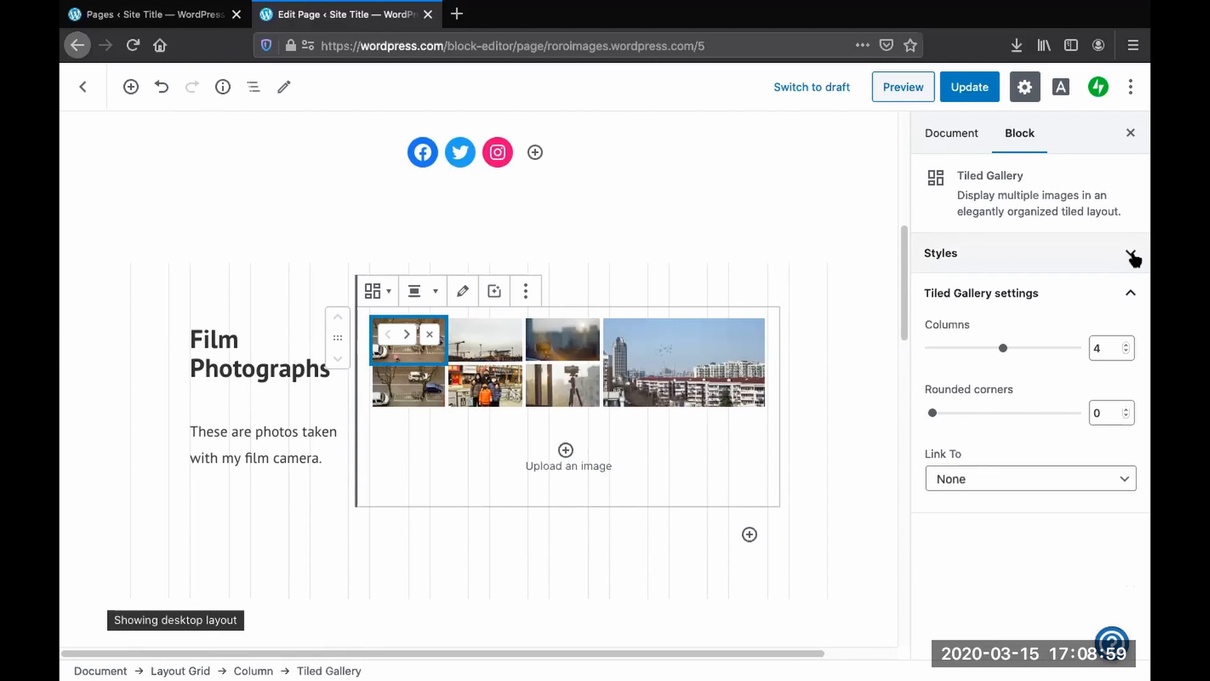
- Apply the Square tiles style to the tiled gallery and set its rounded corners to 6
left_click(1131, 254)
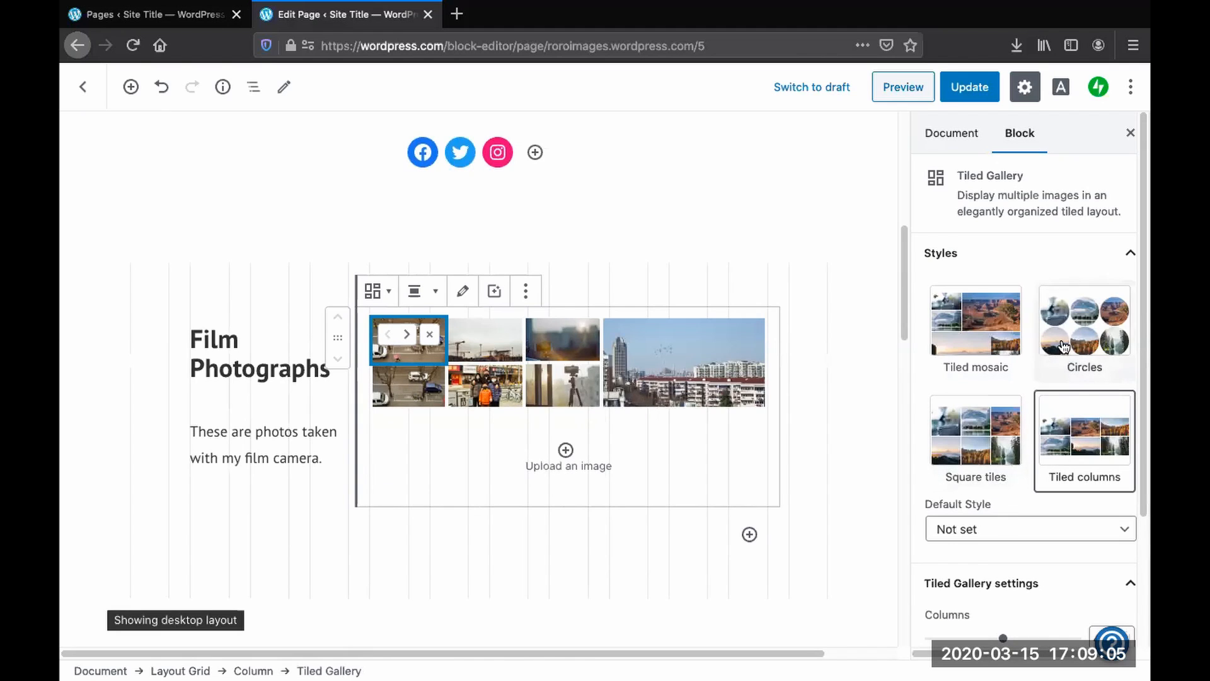
left_click(961, 447)
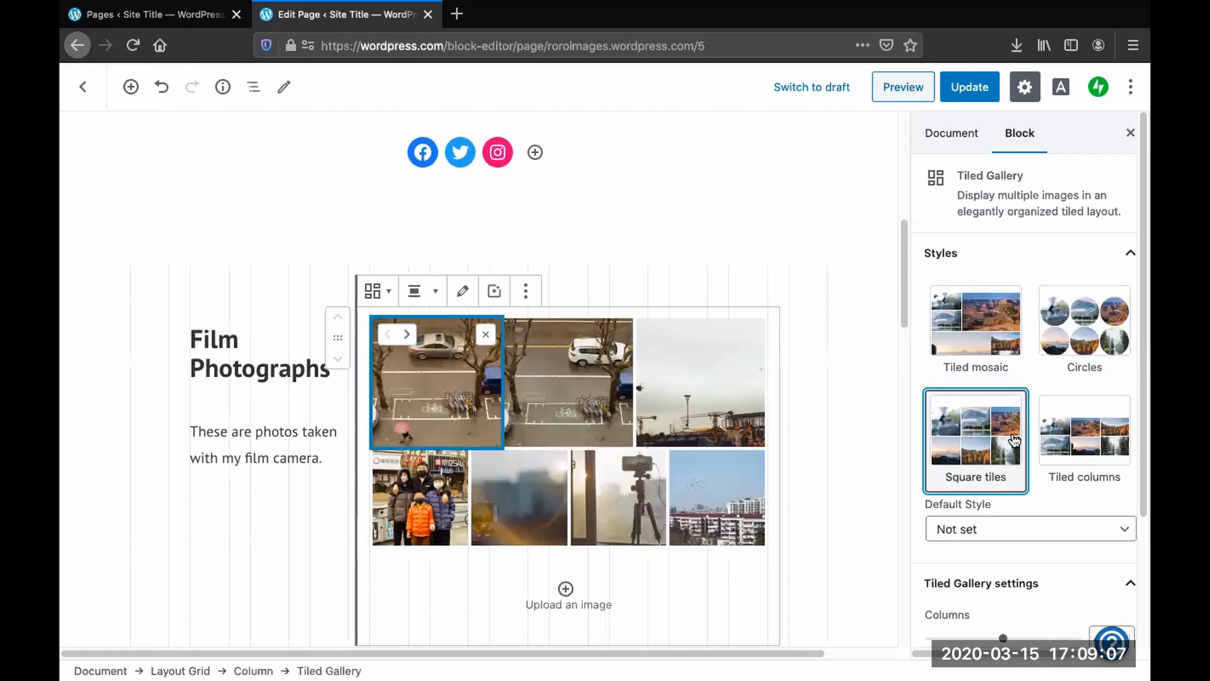
scroll(1016, 445, "down", 5)
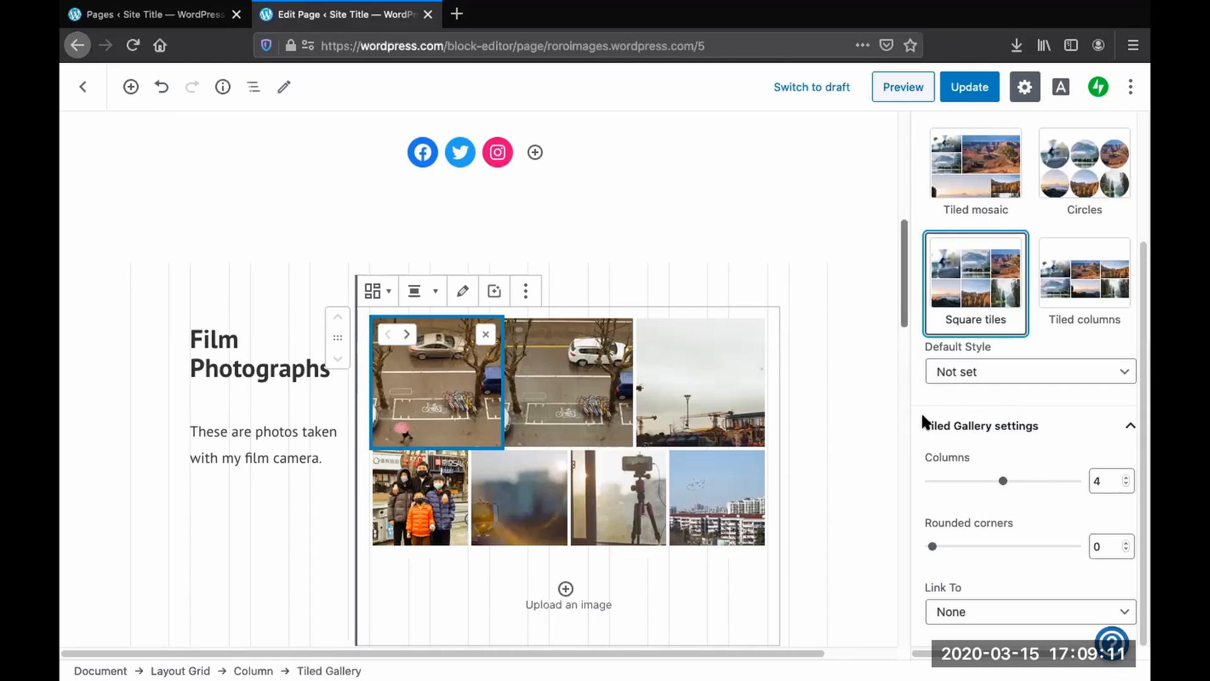
left_click_drag(935, 548, 971, 551)
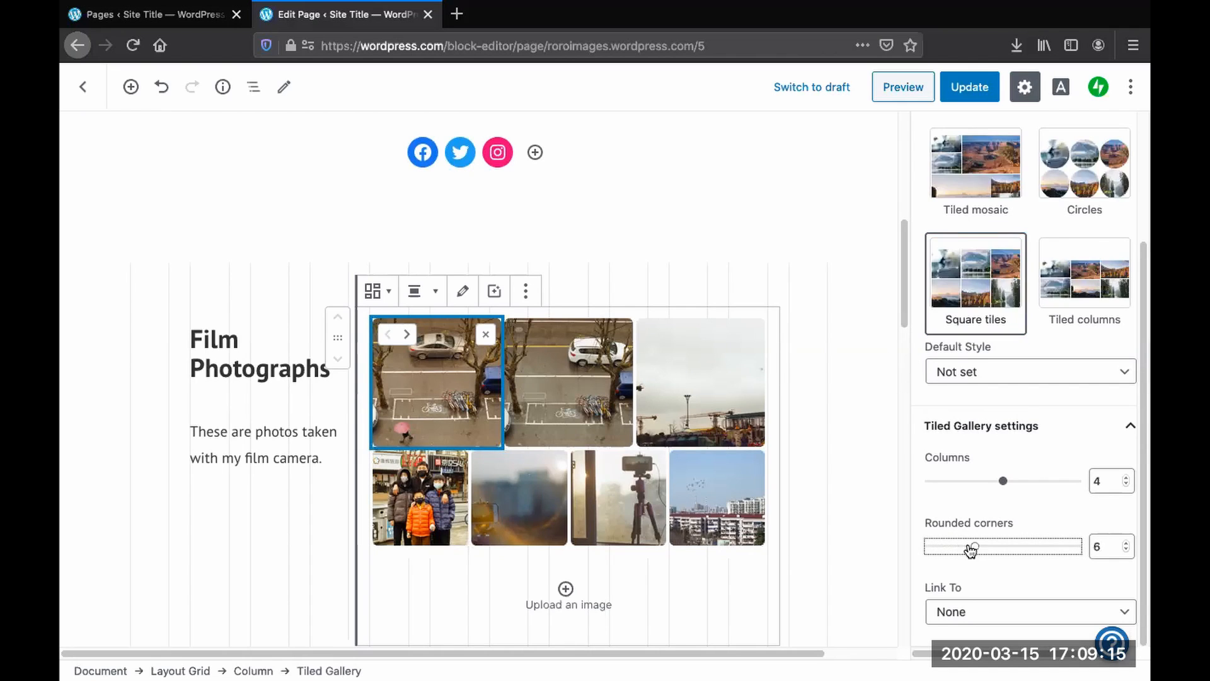
left_click(866, 459)
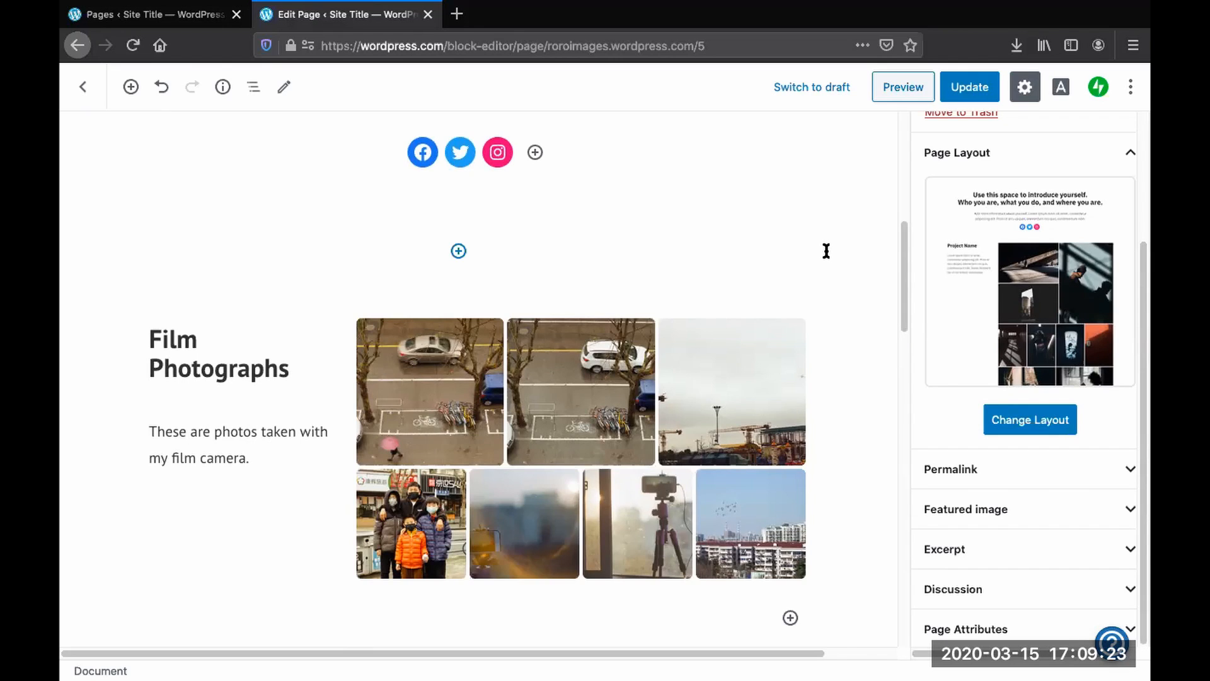
- Update the page to save the gallery changes
scroll(826, 251, "up", 5)
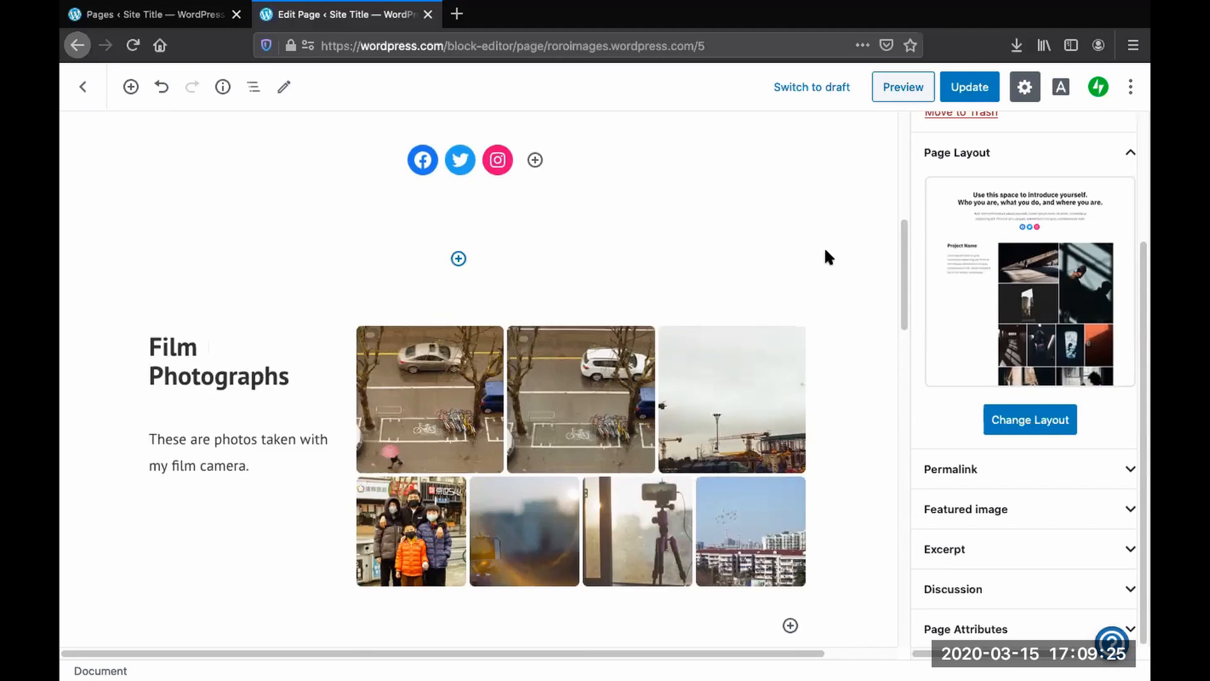
scroll(826, 251, "down", 7)
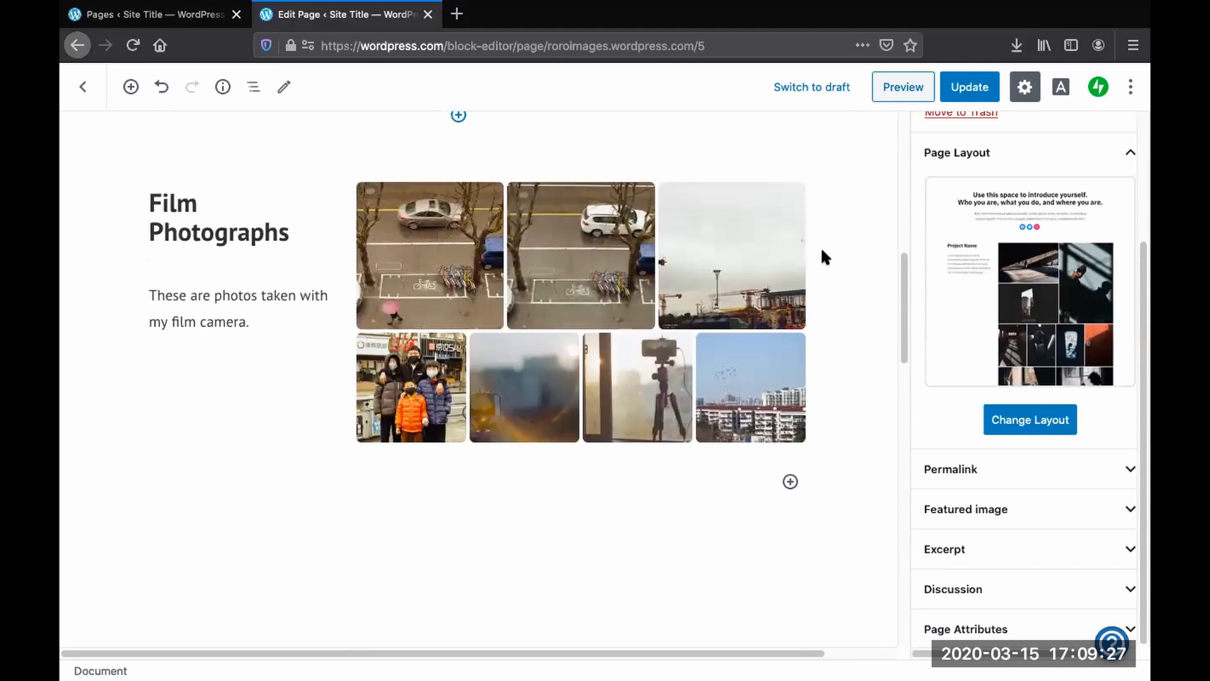
scroll(816, 248, "up", 7)
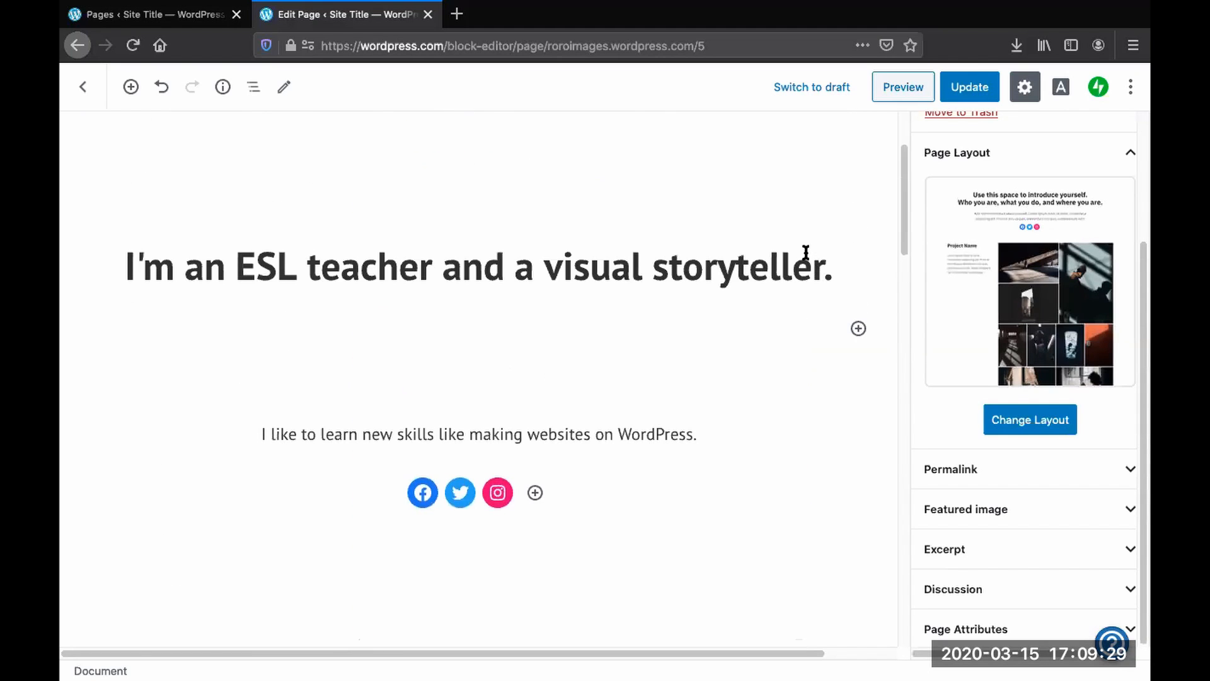
scroll(798, 266, "down", 4)
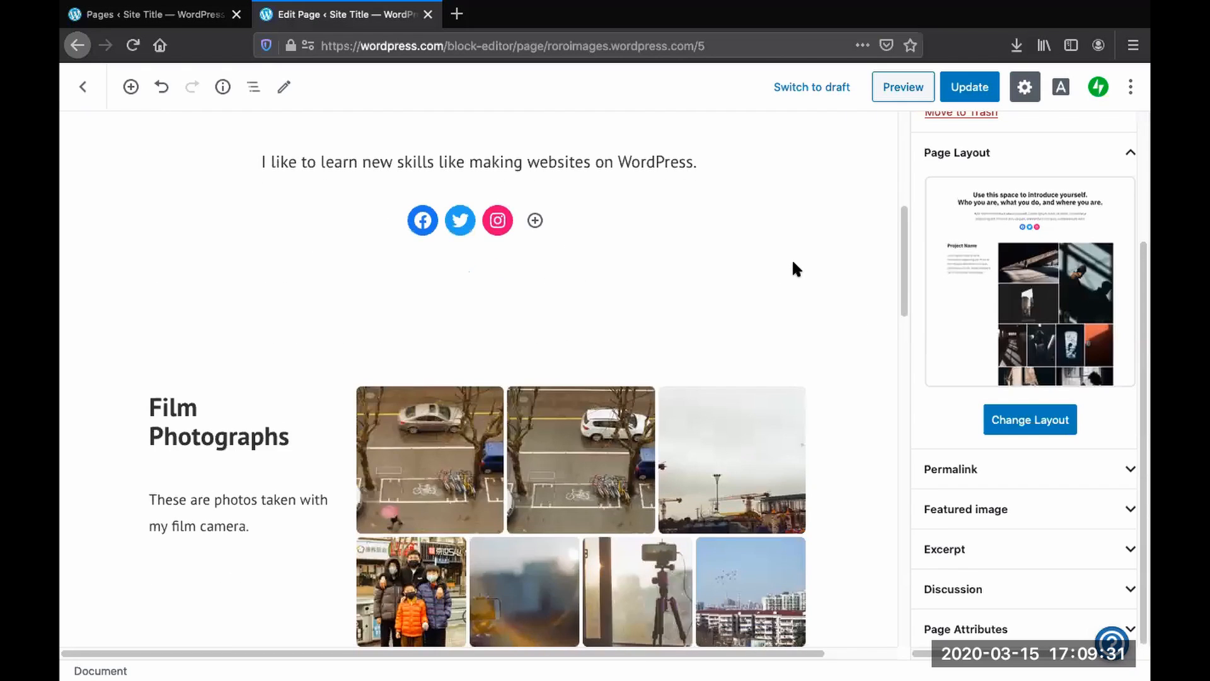
scroll(792, 259, "down", 1)
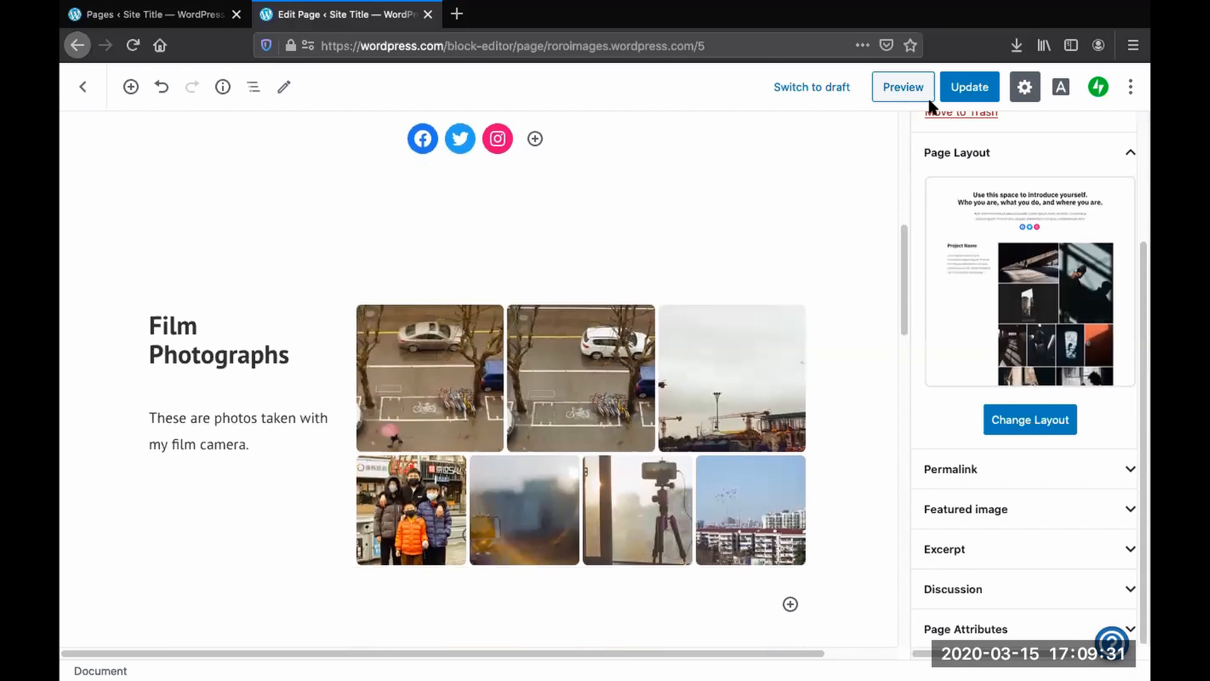
left_click(973, 92)
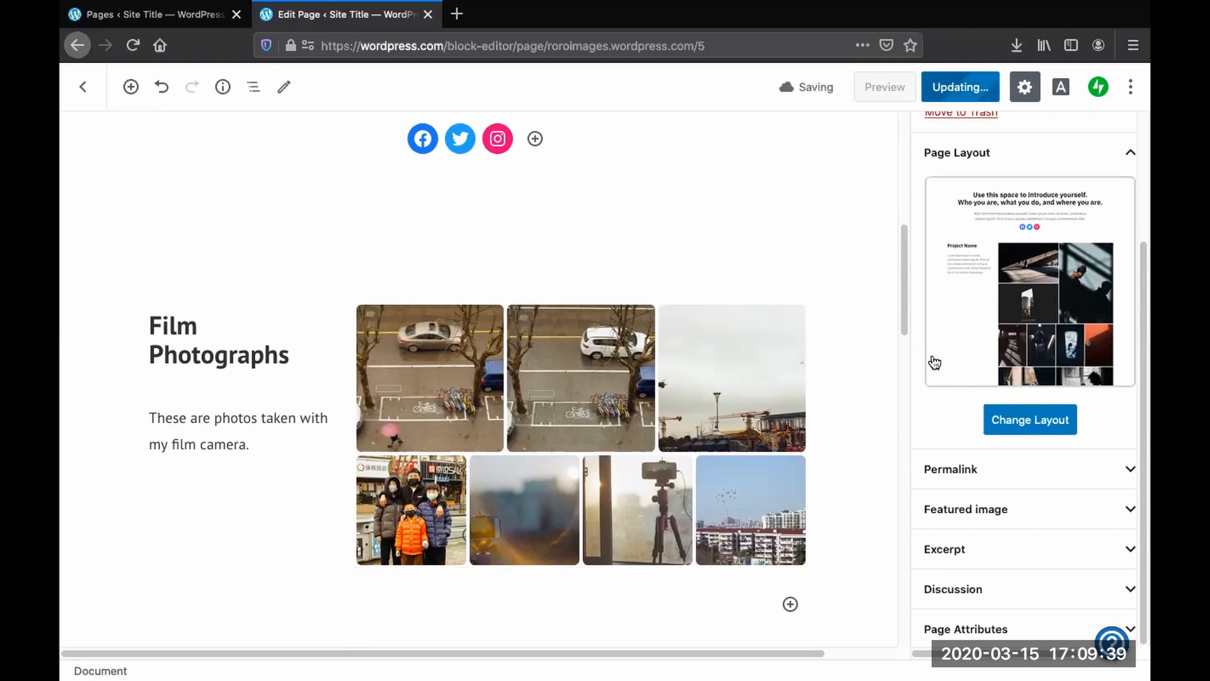
- View the updated page on the site, review it, and dismiss the site-not-launched notice
scroll(947, 334, "up", 5)
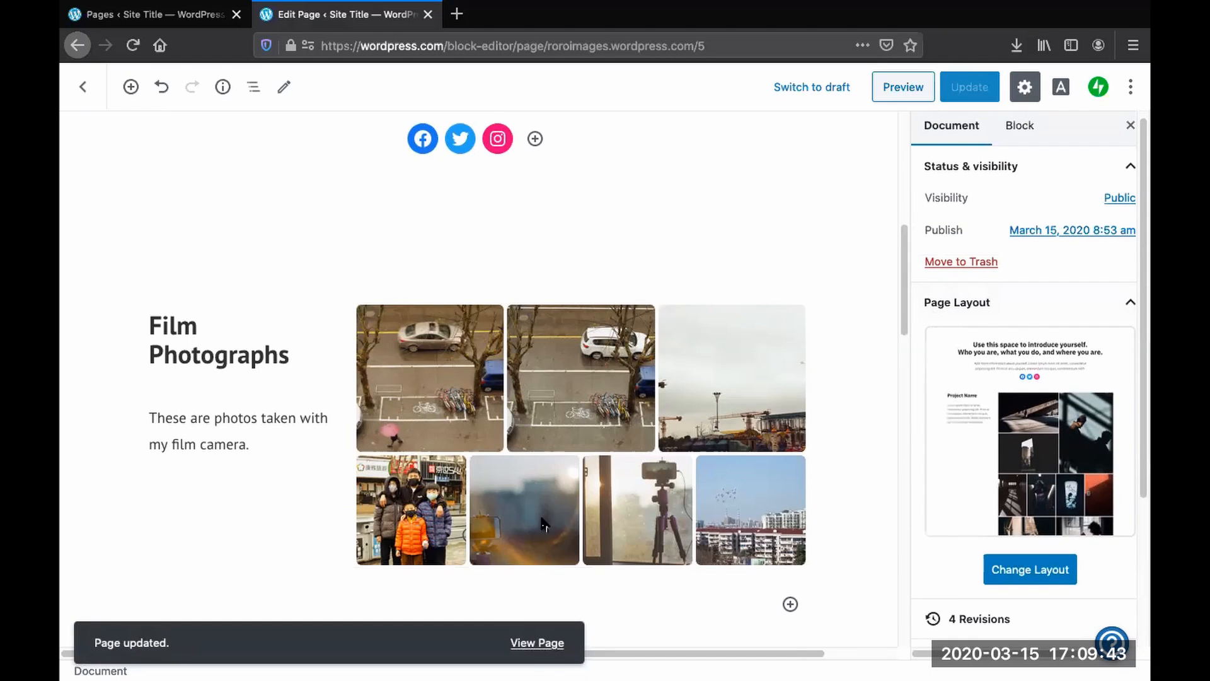
left_click(545, 647)
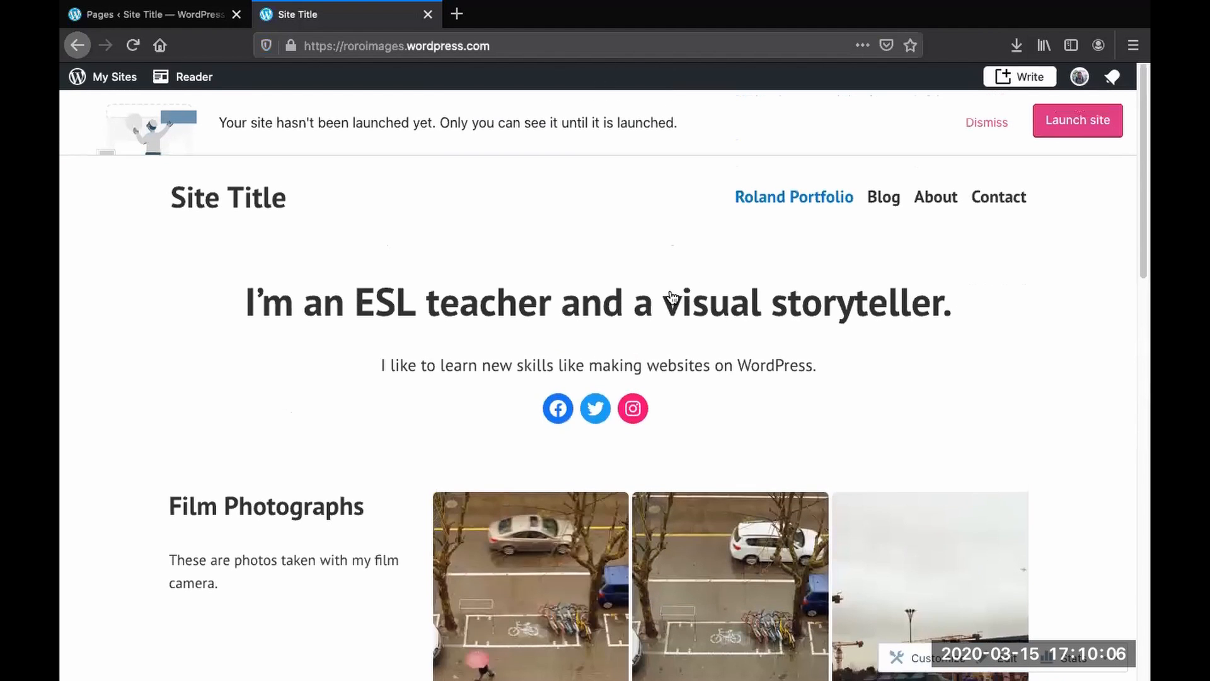
scroll(673, 302, "down", 20)
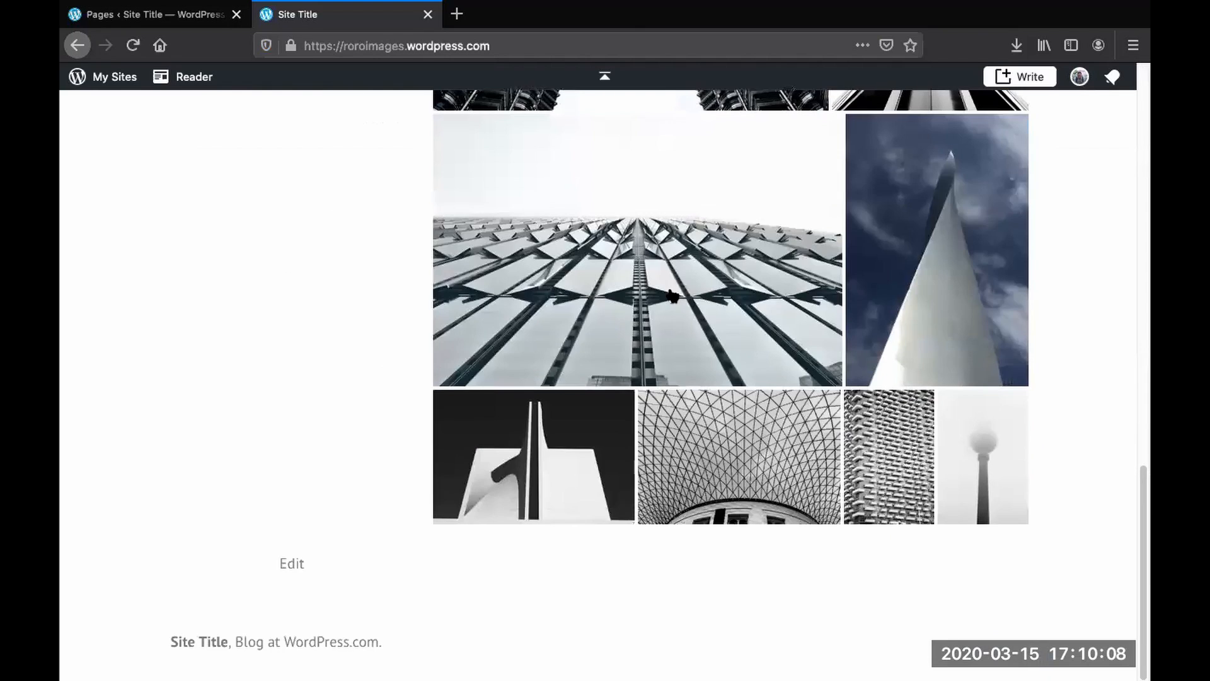
scroll(672, 298, "up", 20)
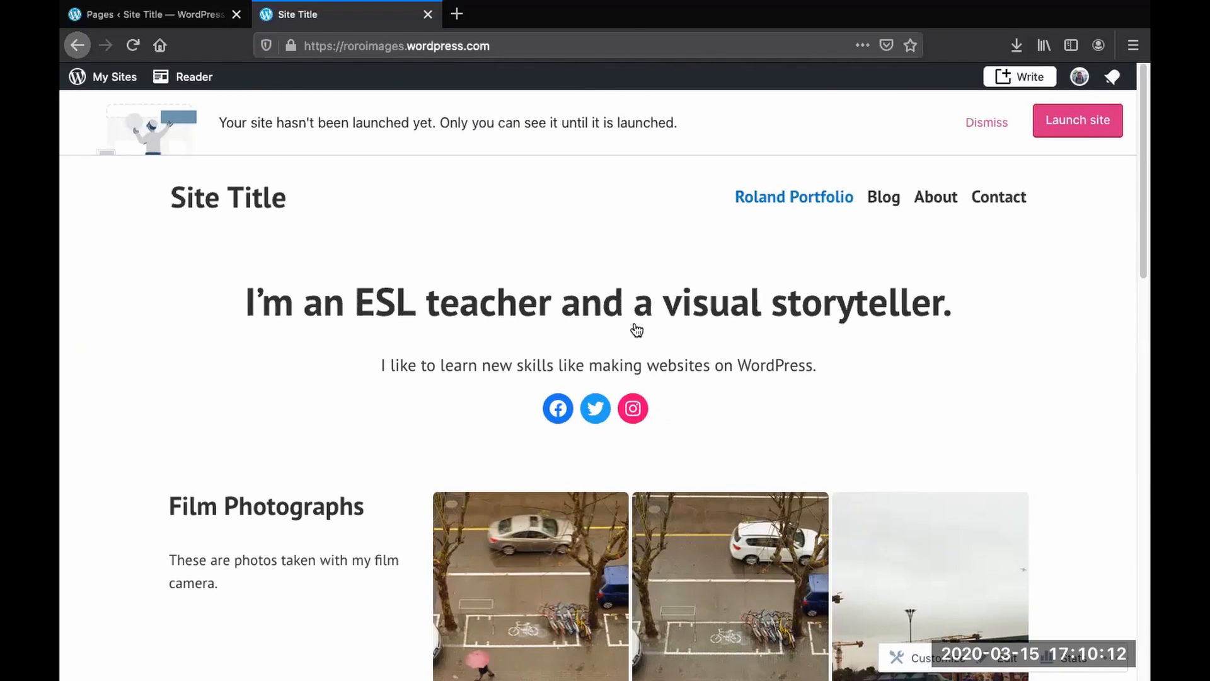
scroll(636, 330, "down", 15)
scroll(635, 331, "up", 7)
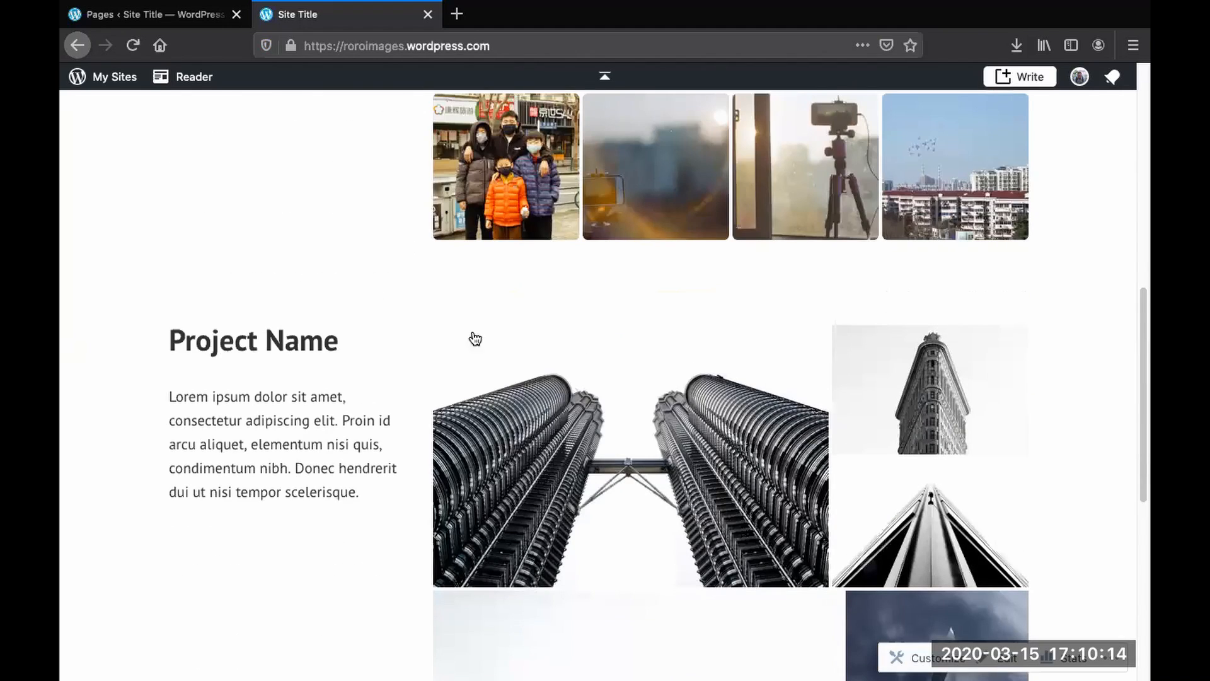
scroll(668, 379, "up", 10)
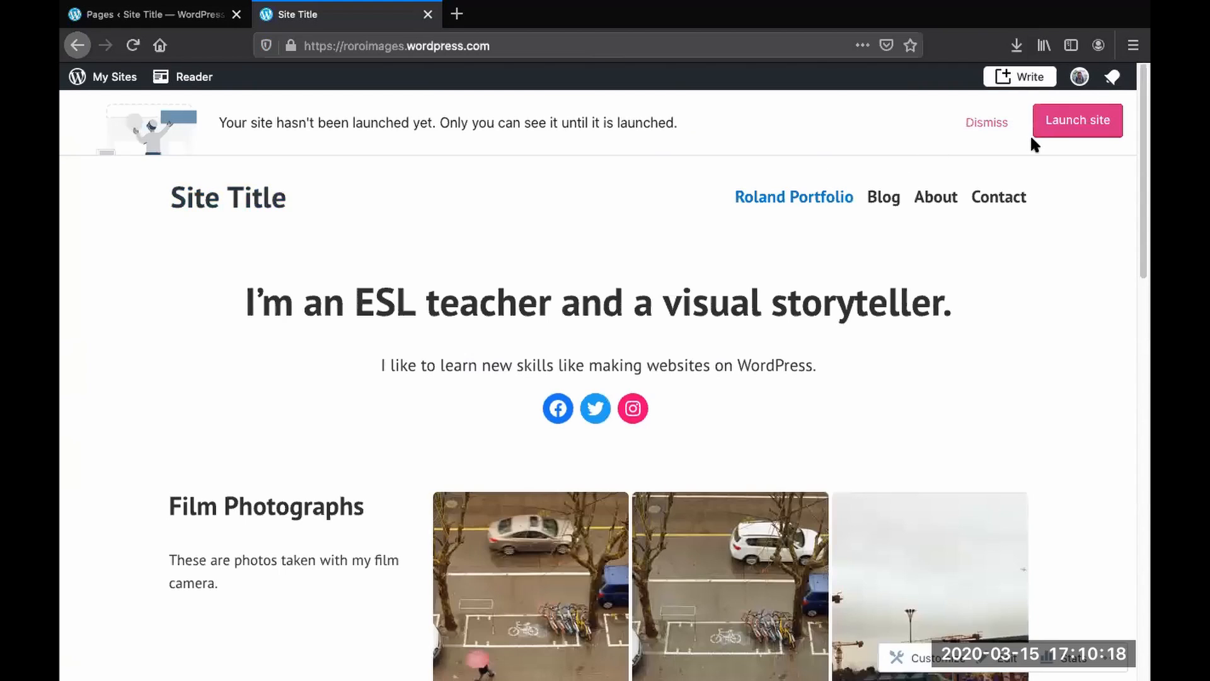
left_click(987, 124)
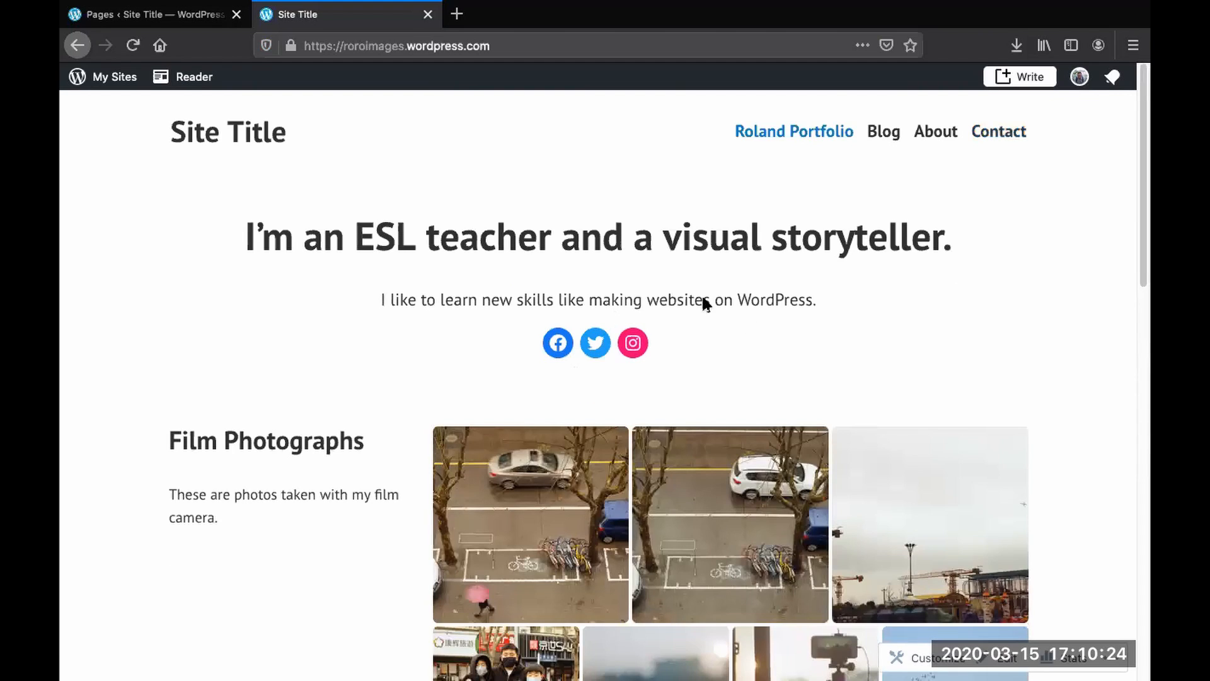
- Return to the editor and remove the placeholder paragraph and Project Name heading from the second project section
left_click(77, 44)
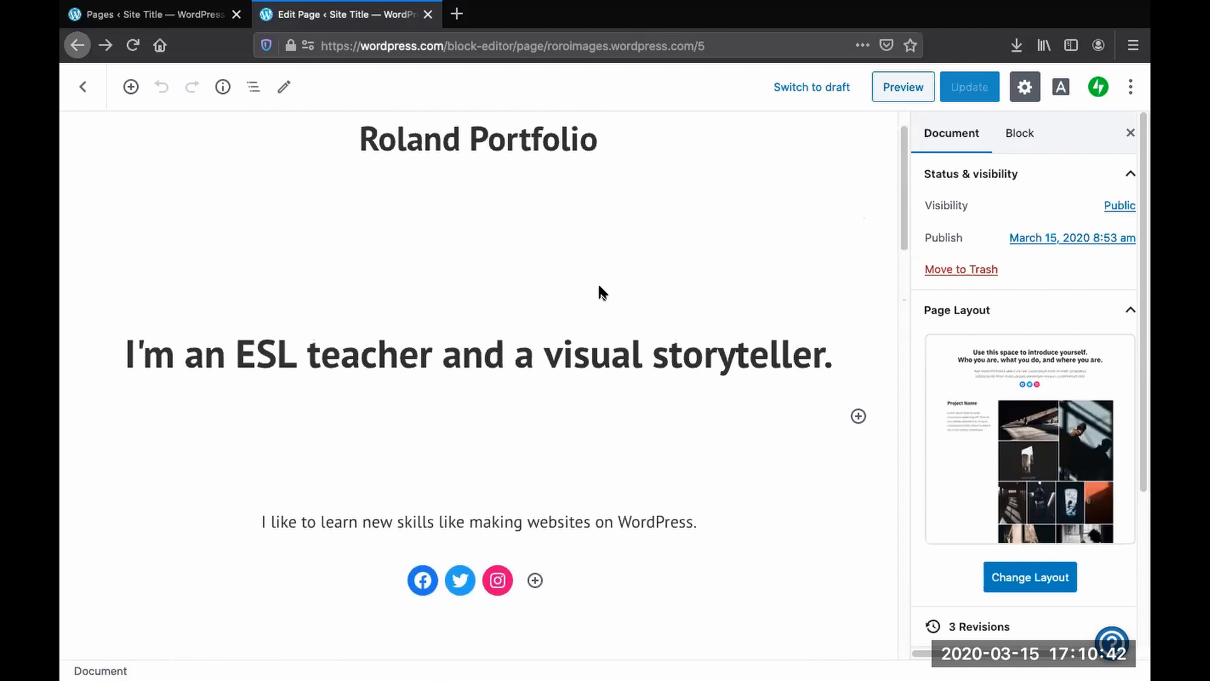
scroll(599, 286, "down", 15)
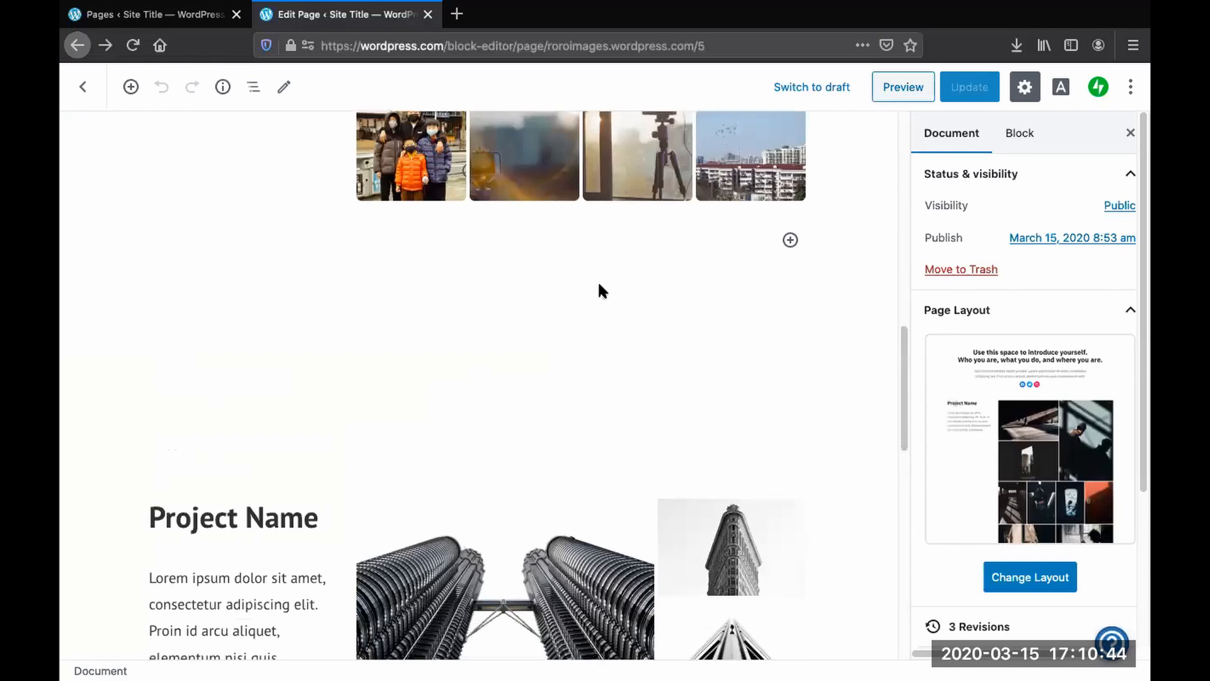
scroll(599, 284, "down", 3)
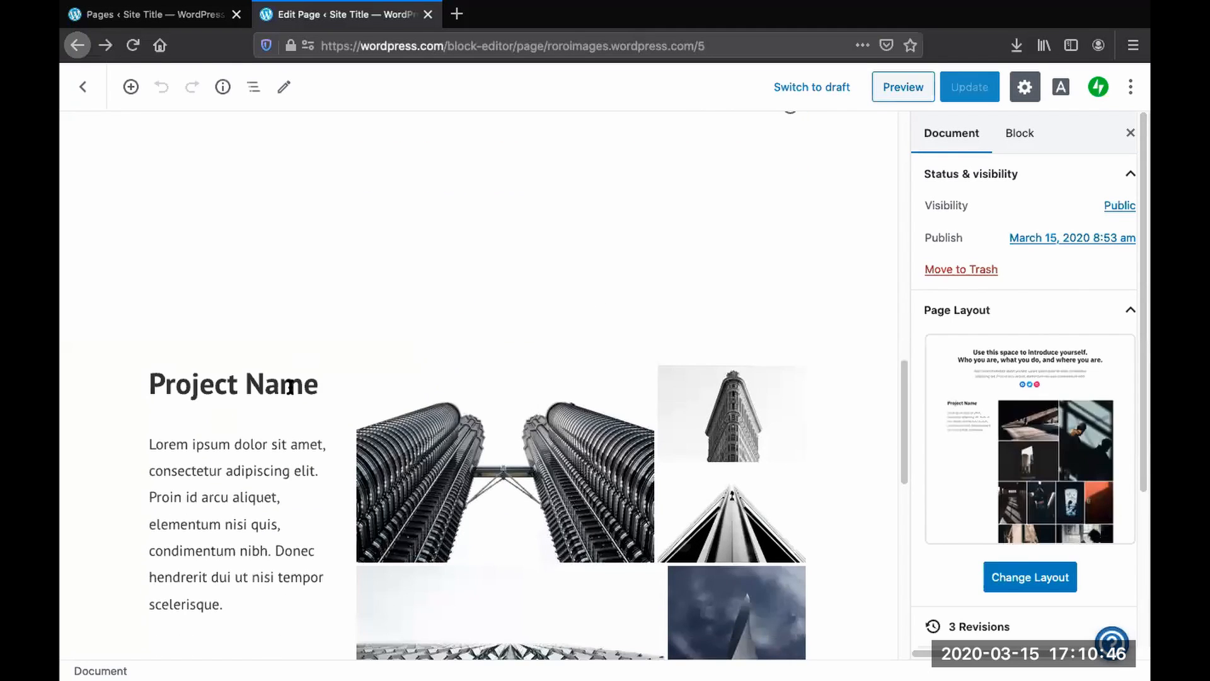
left_click(282, 348)
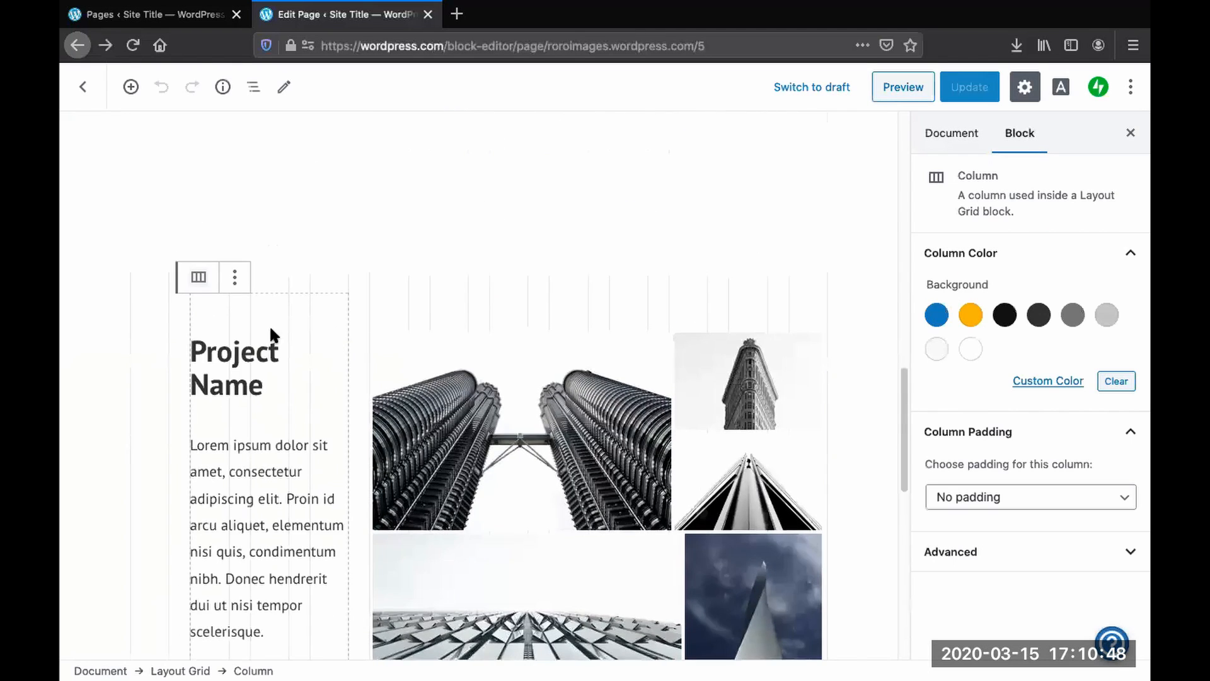
left_click(236, 278)
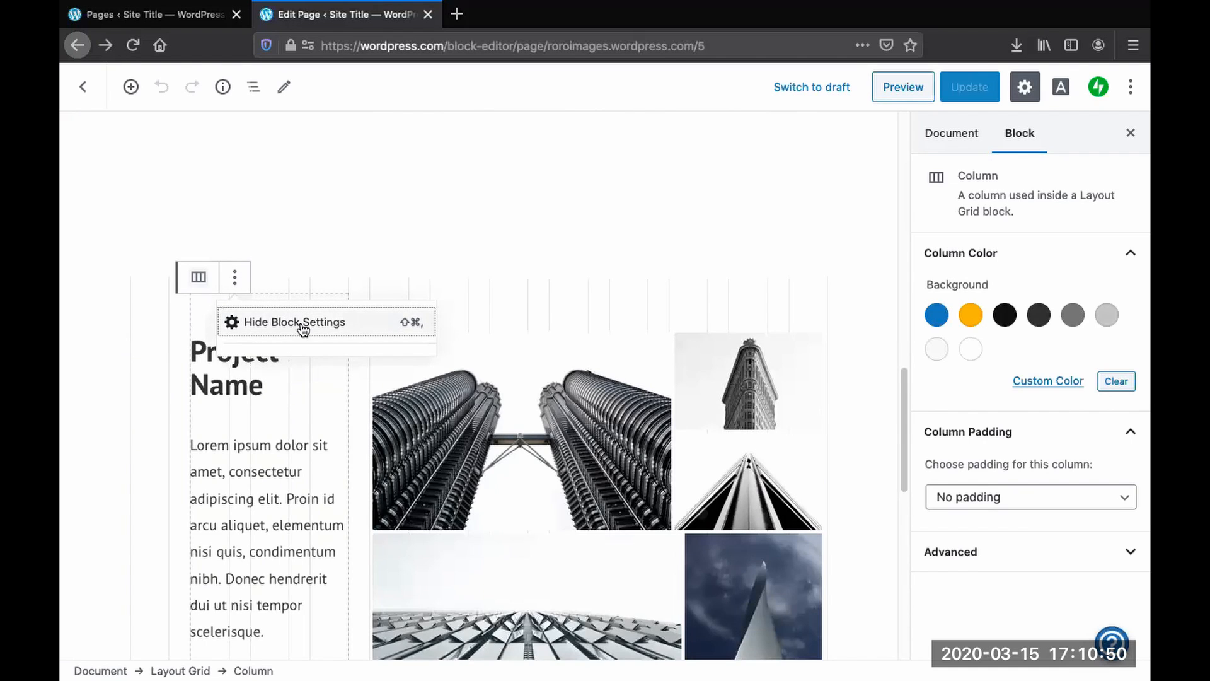
left_click(353, 248)
left_click(258, 391)
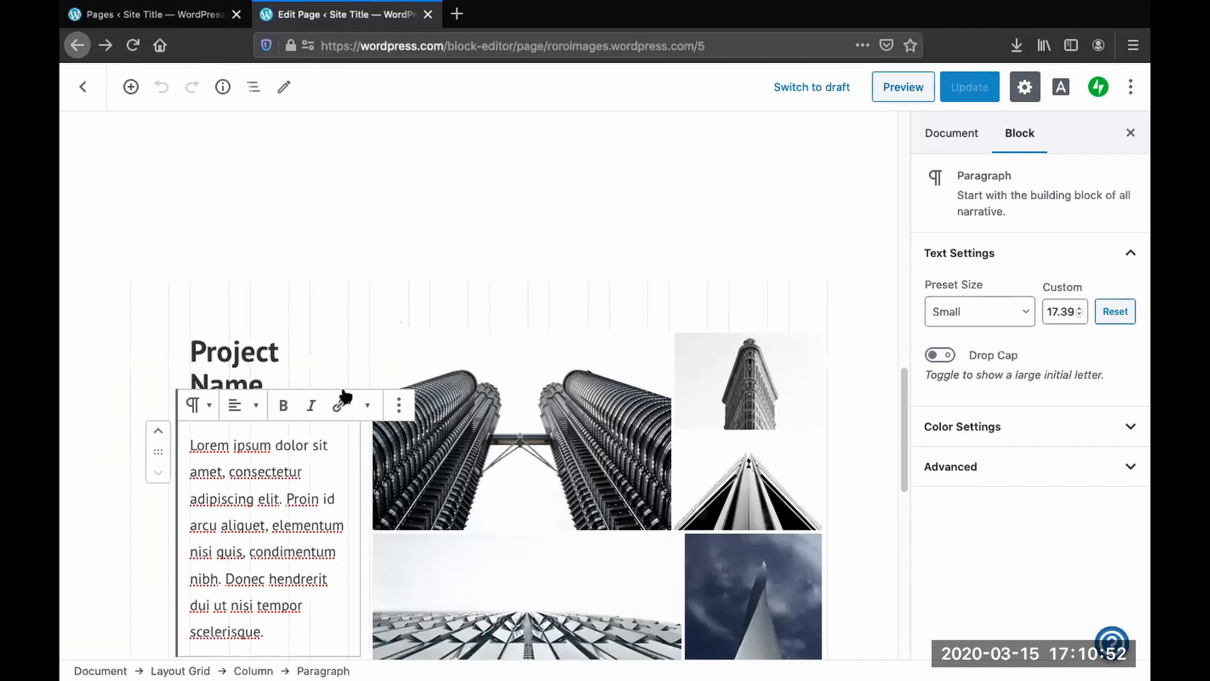
left_click(398, 405)
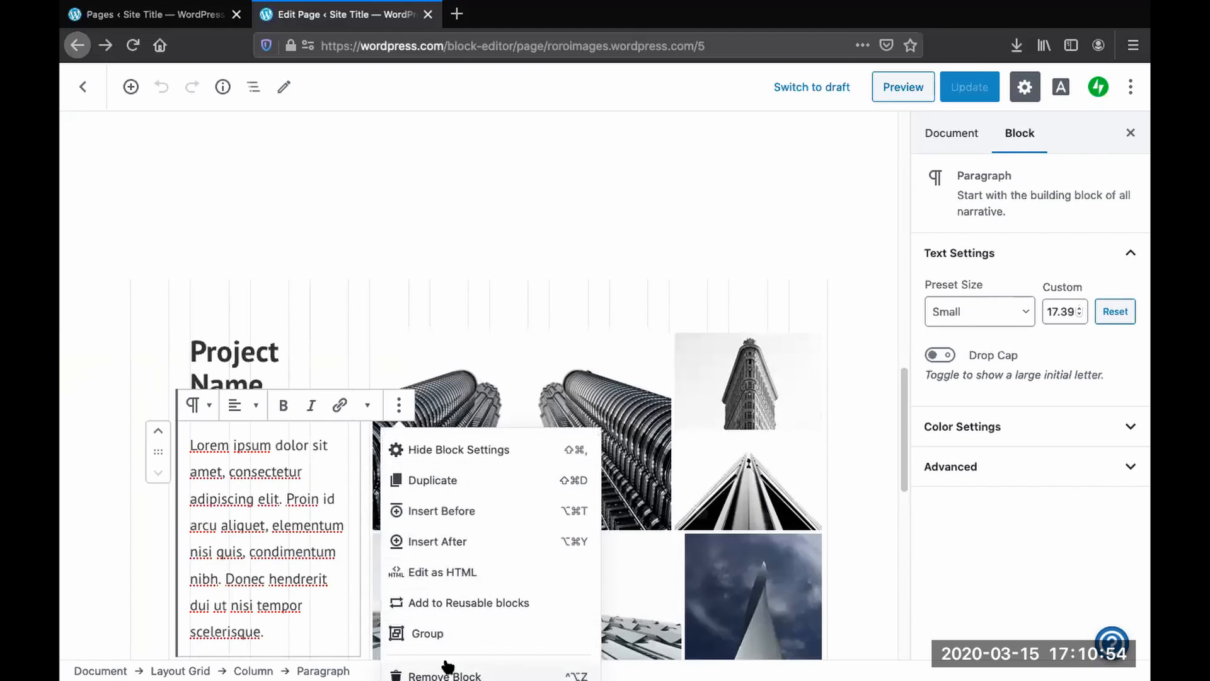
left_click(445, 673)
left_click(448, 309)
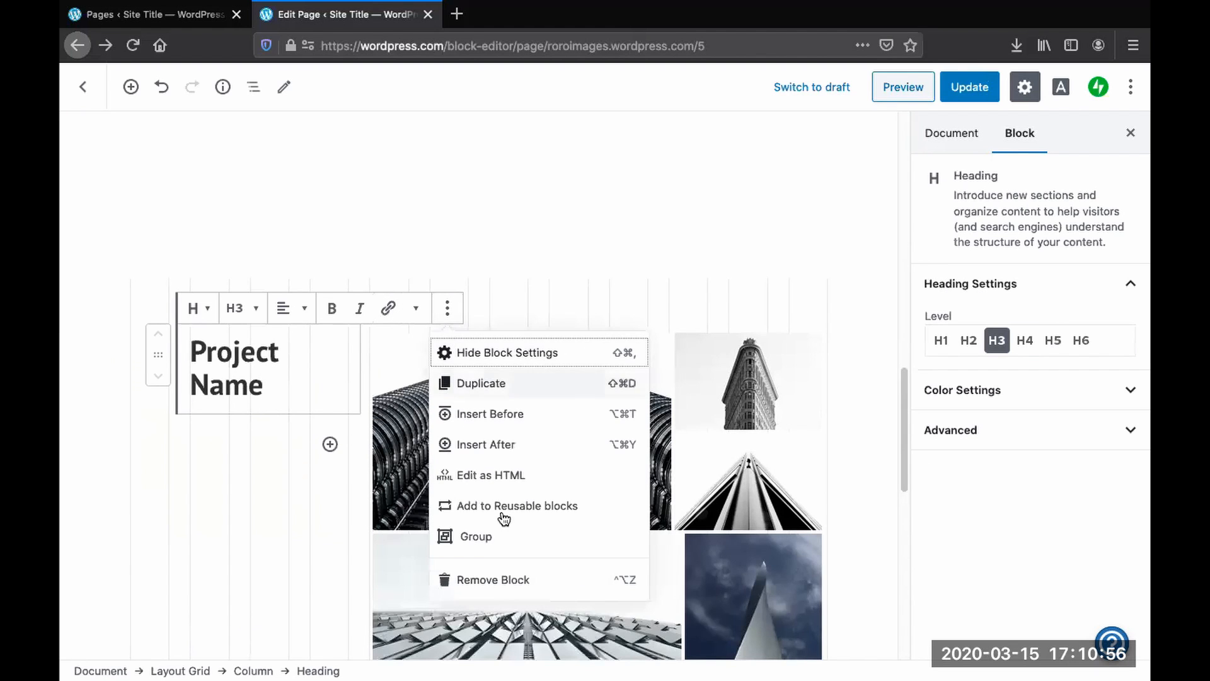
left_click(499, 583)
- Remove the placeholder tiled gallery from the second project section
left_click(454, 424)
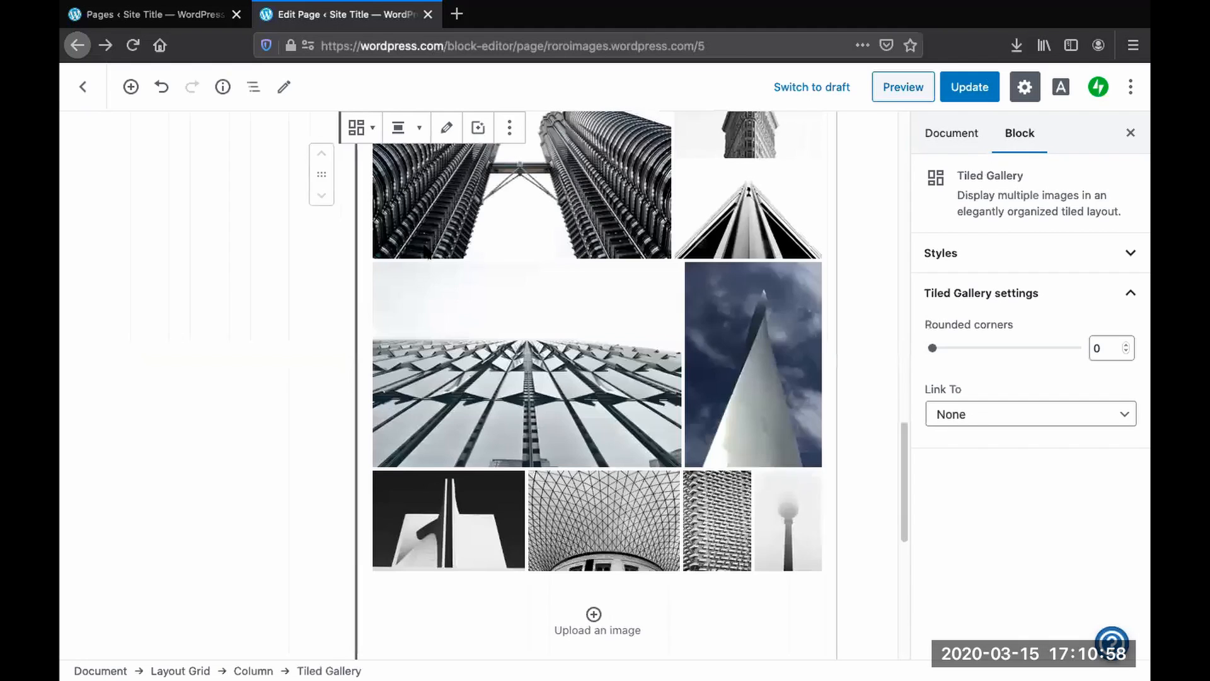
left_click(532, 131)
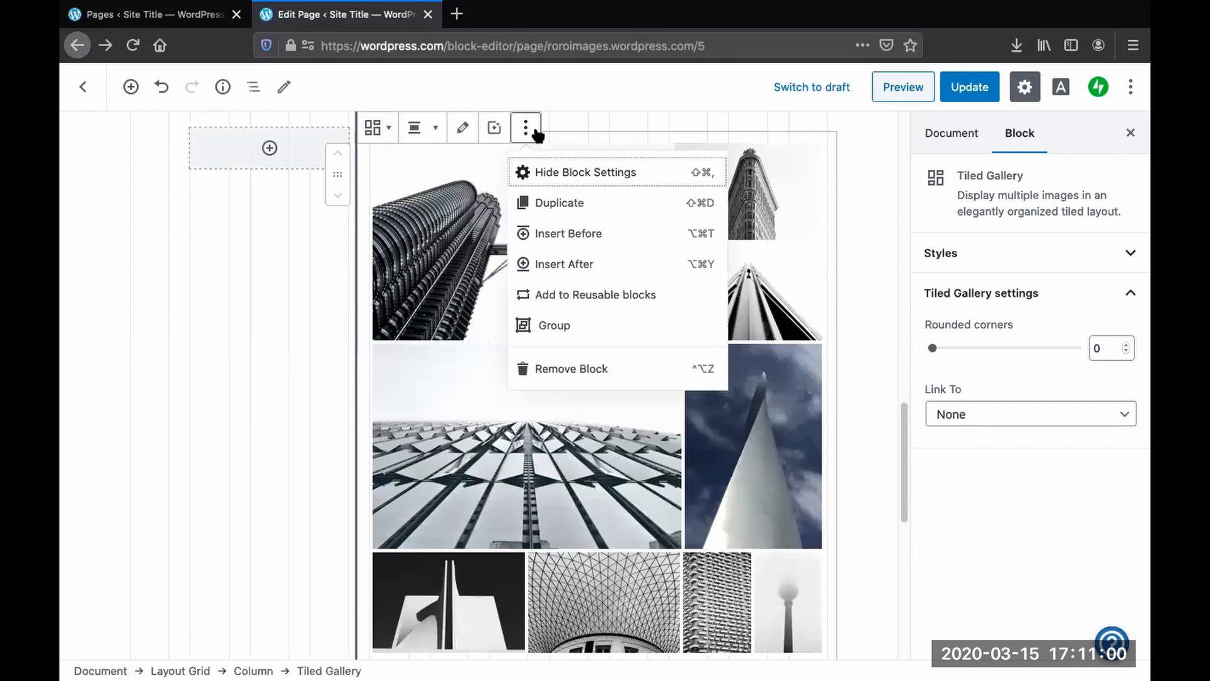
left_click(563, 368)
- Update the page to save the removed project section
scroll(467, 391, "up", 10)
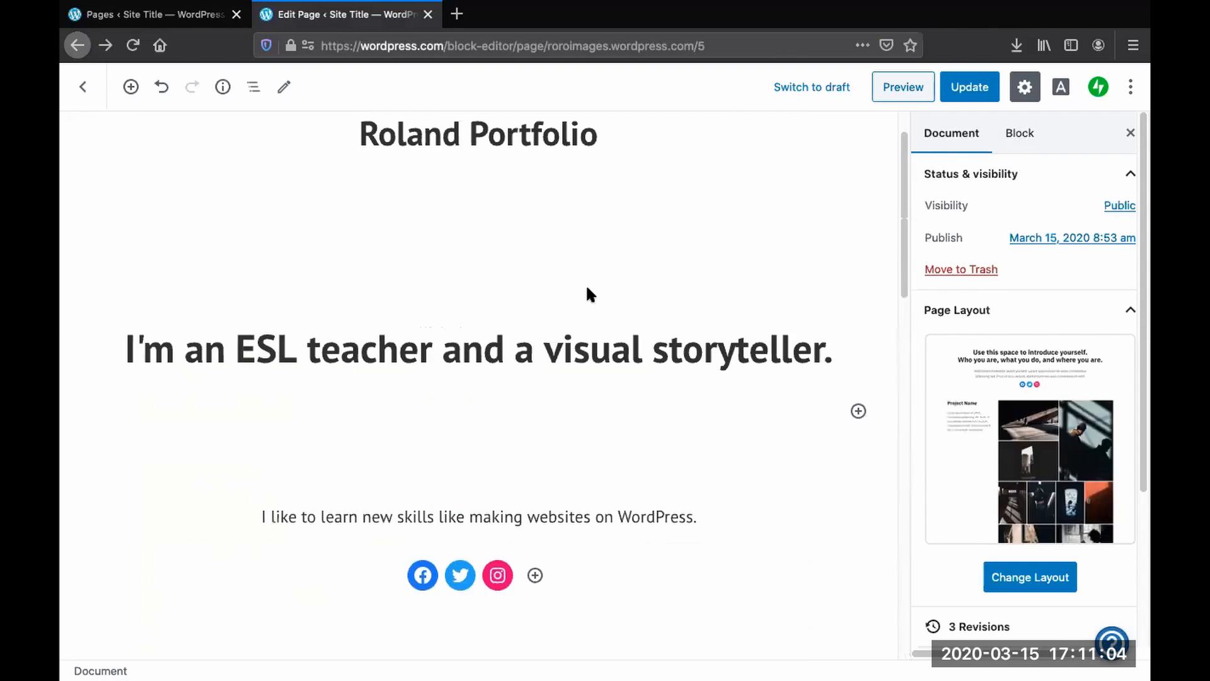
scroll(587, 288, "up", 2)
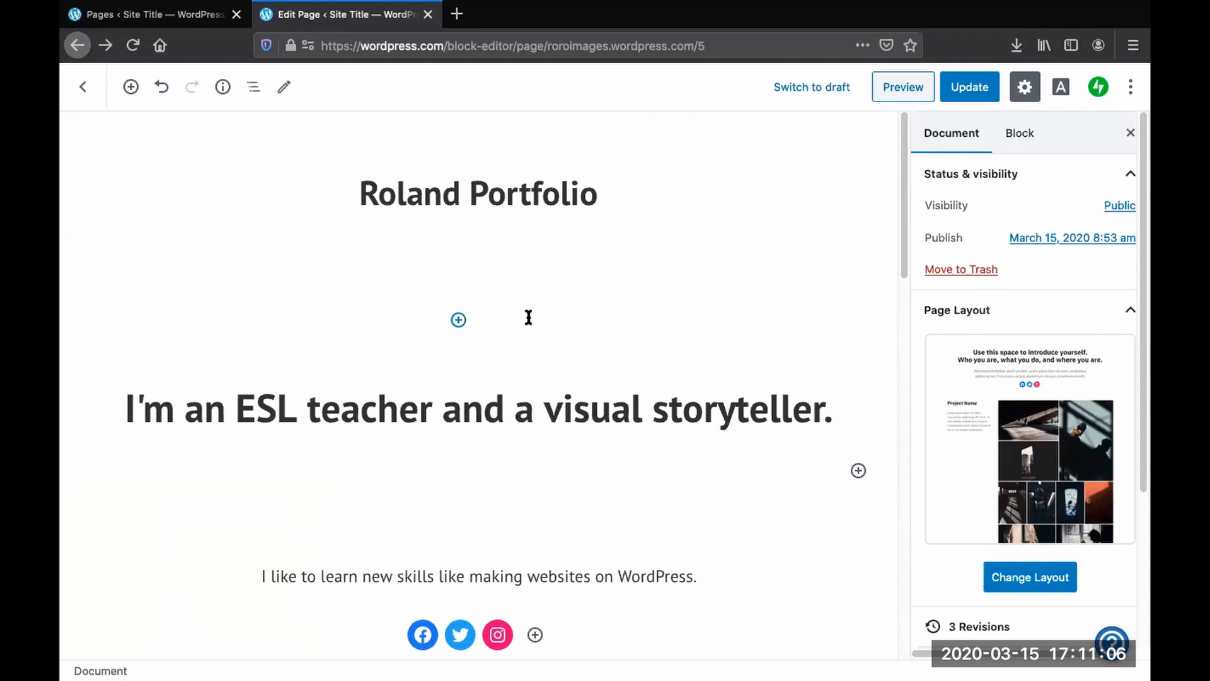
scroll(523, 321, "down", 10)
scroll(509, 334, "down", 5)
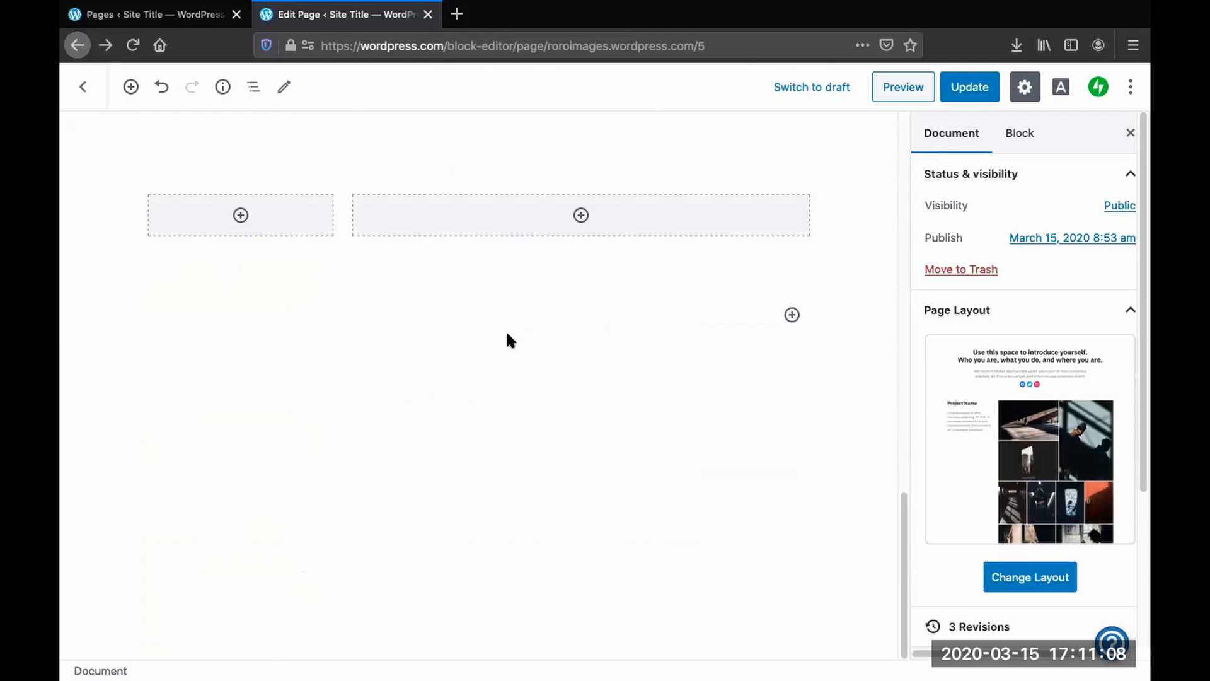
scroll(507, 337, "up", 8)
scroll(508, 343, "up", 10)
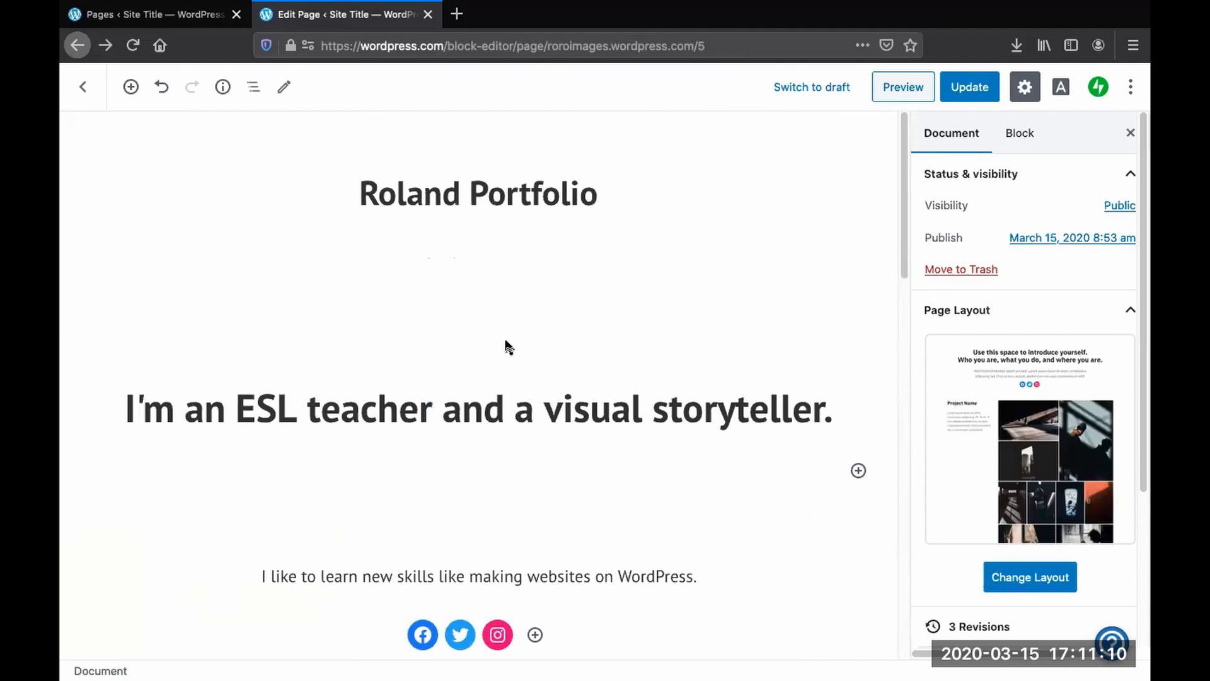
left_click(974, 92)
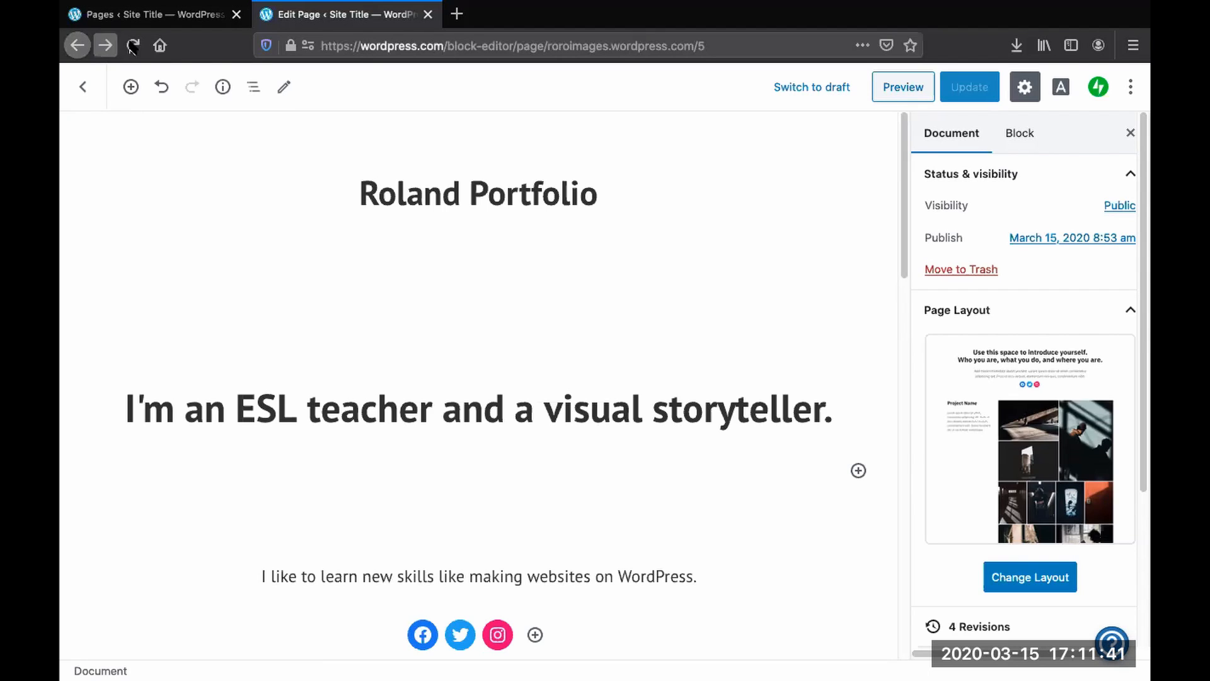
- Leave the editor for the site dashboard and collapse the Site menu section
left_click(78, 92)
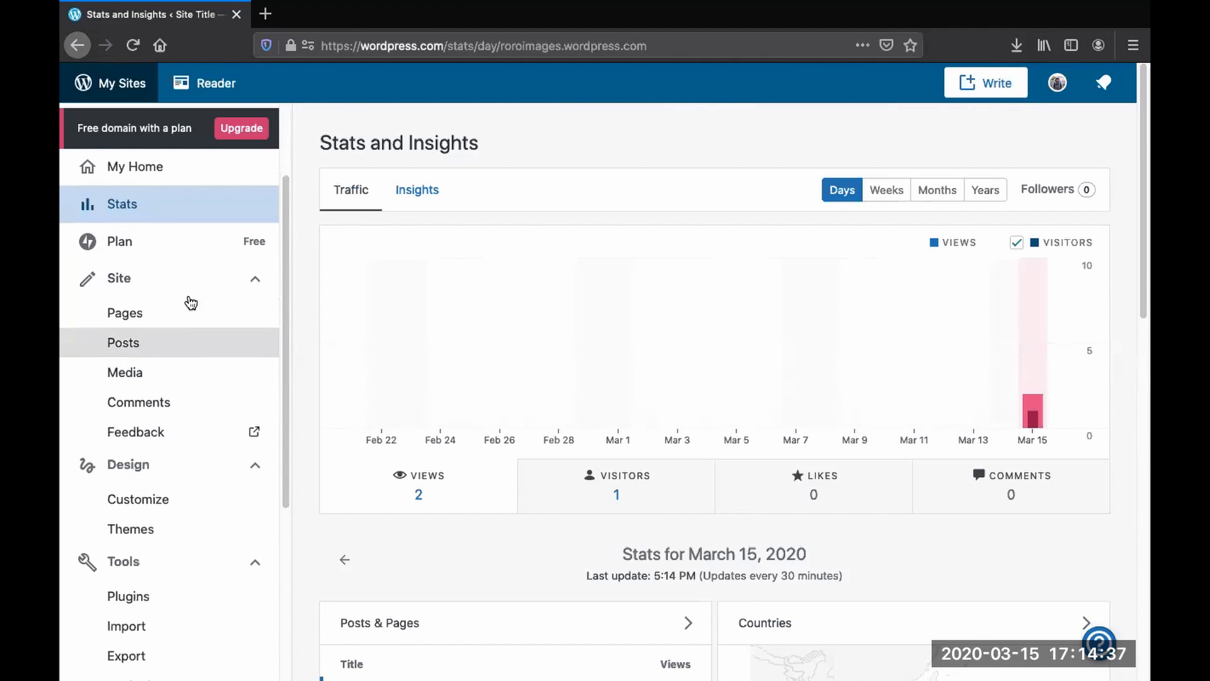
left_click(256, 291)
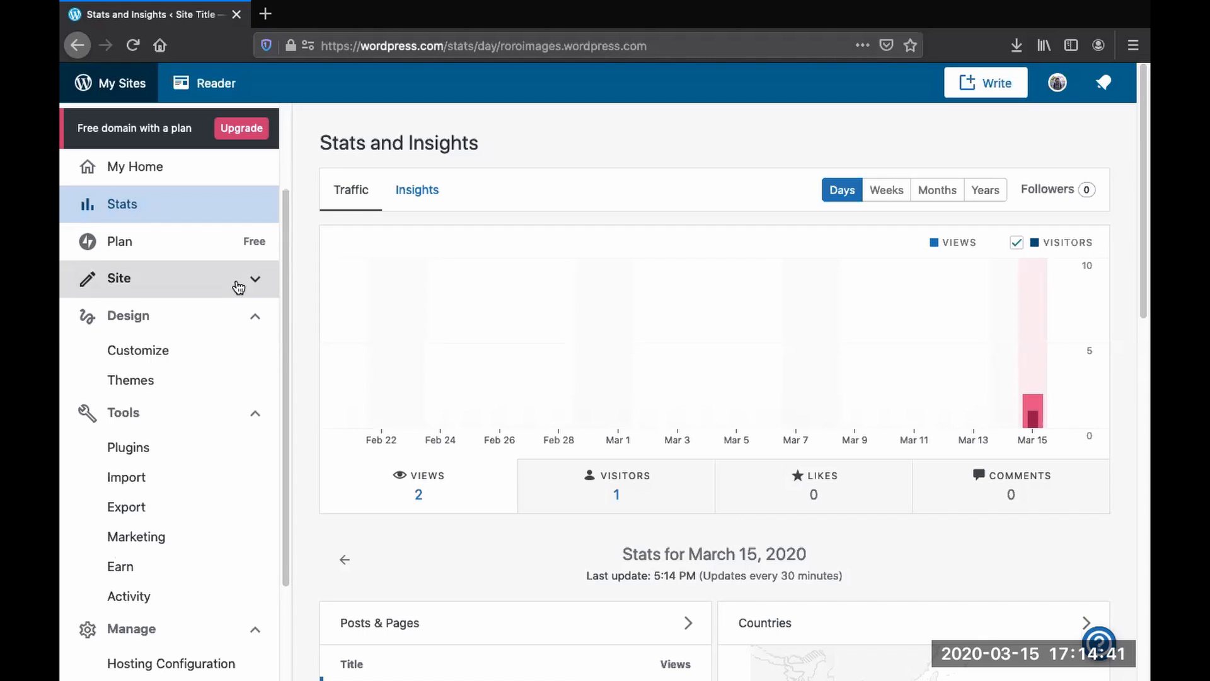
- Open the Roland Portfolio homepage in the editor, dismiss the autosave notice, and preview it on the live site in a new tab
left_click(256, 282)
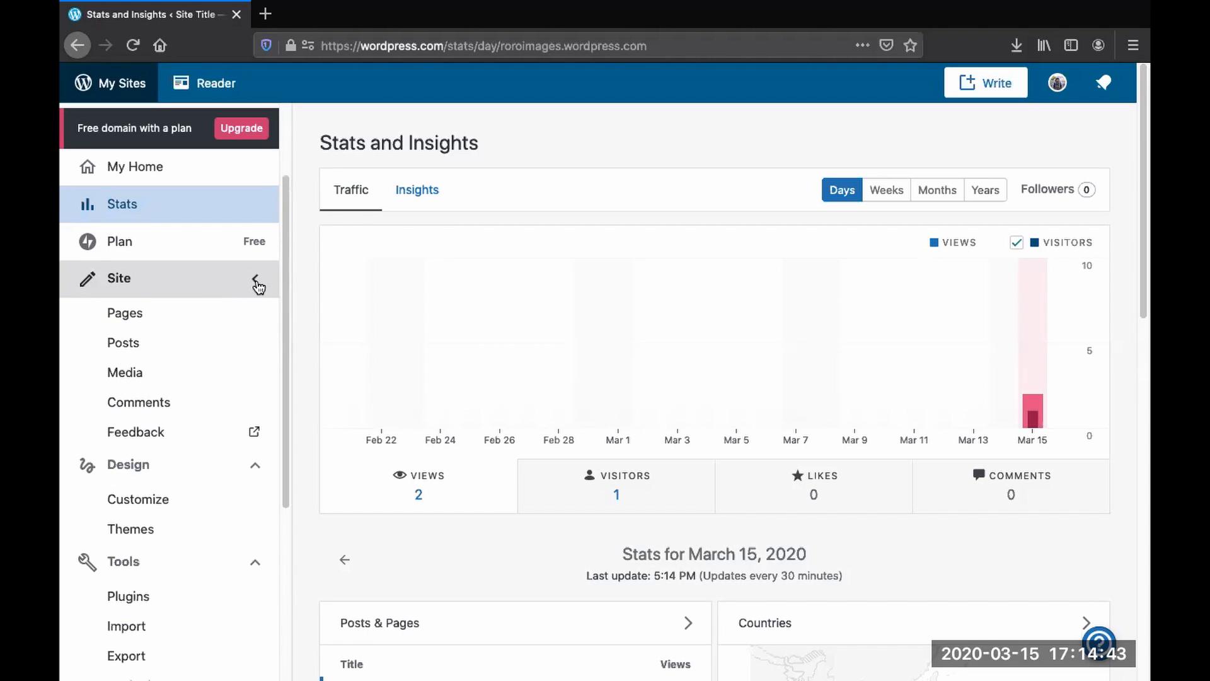
left_click(129, 315)
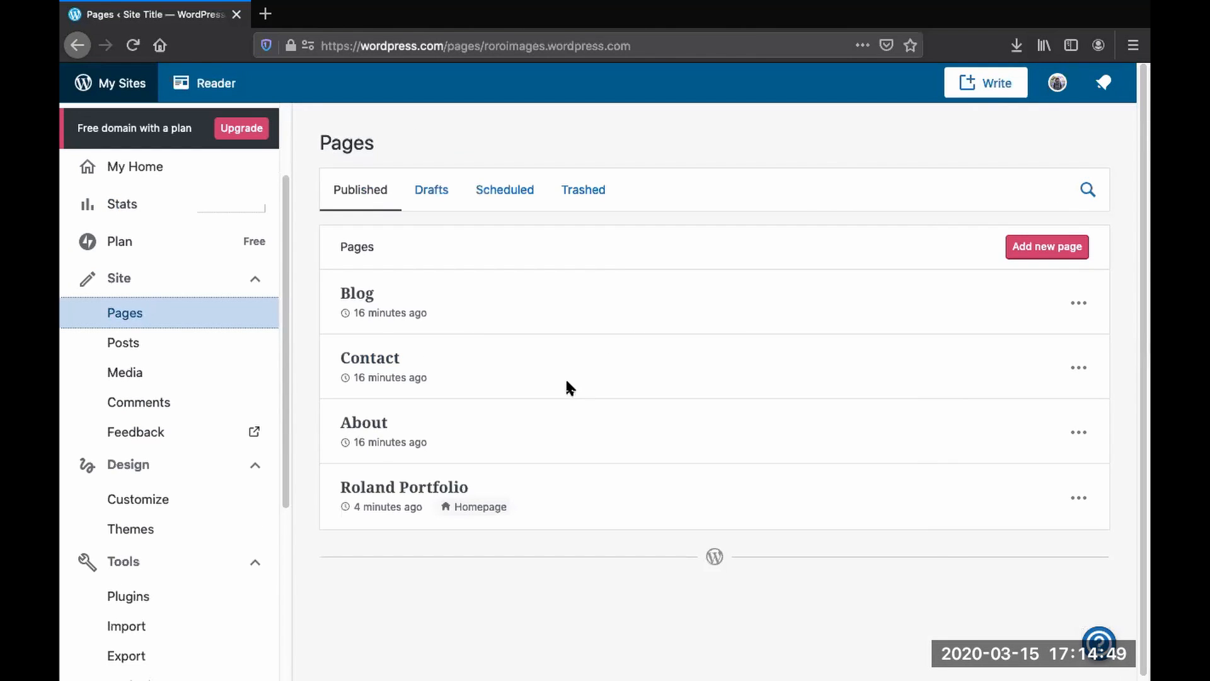
left_click(401, 490)
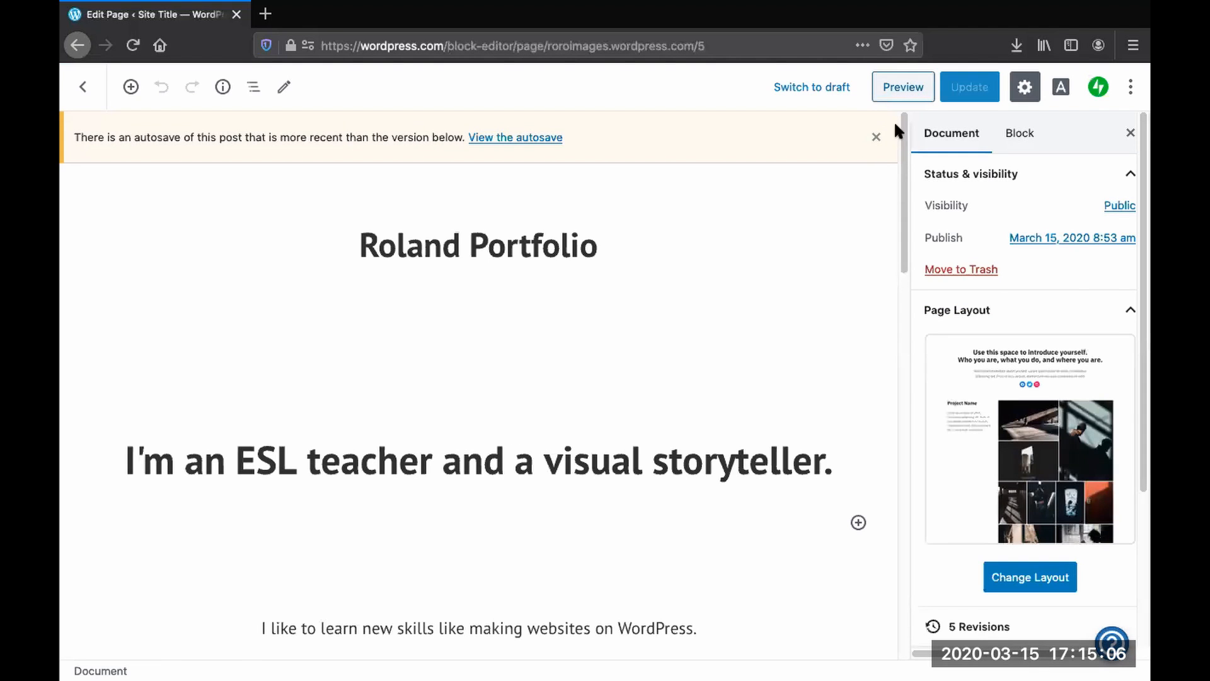
left_click(878, 139)
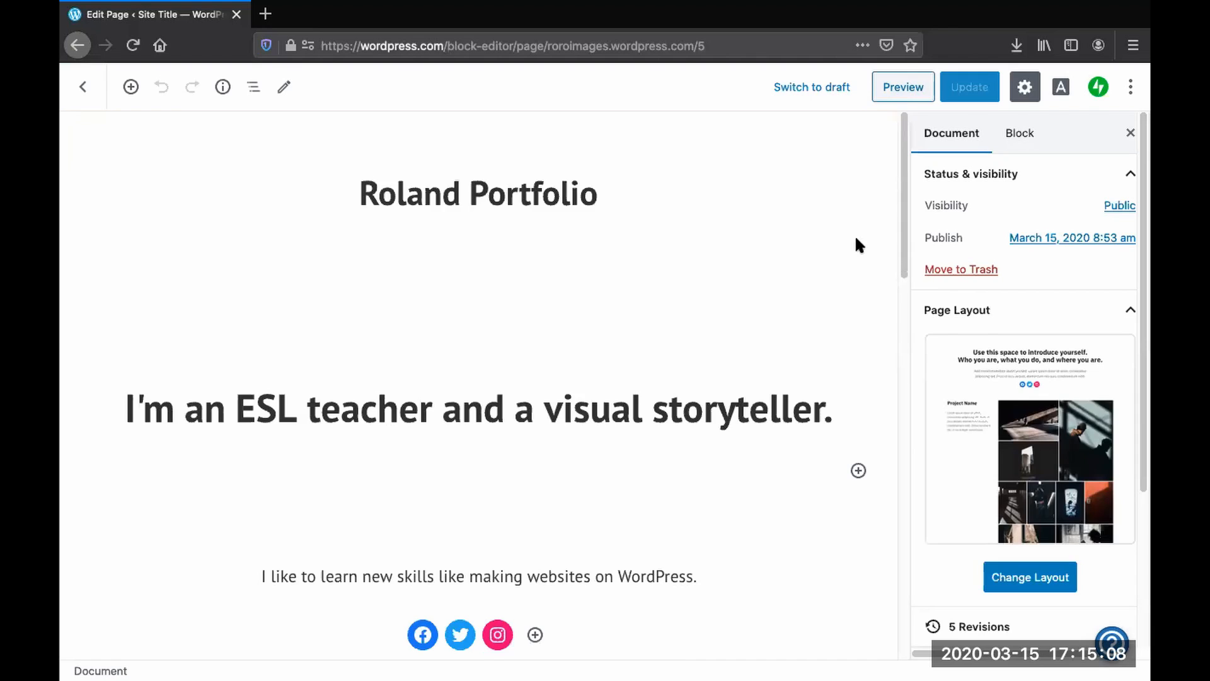
left_click(901, 86)
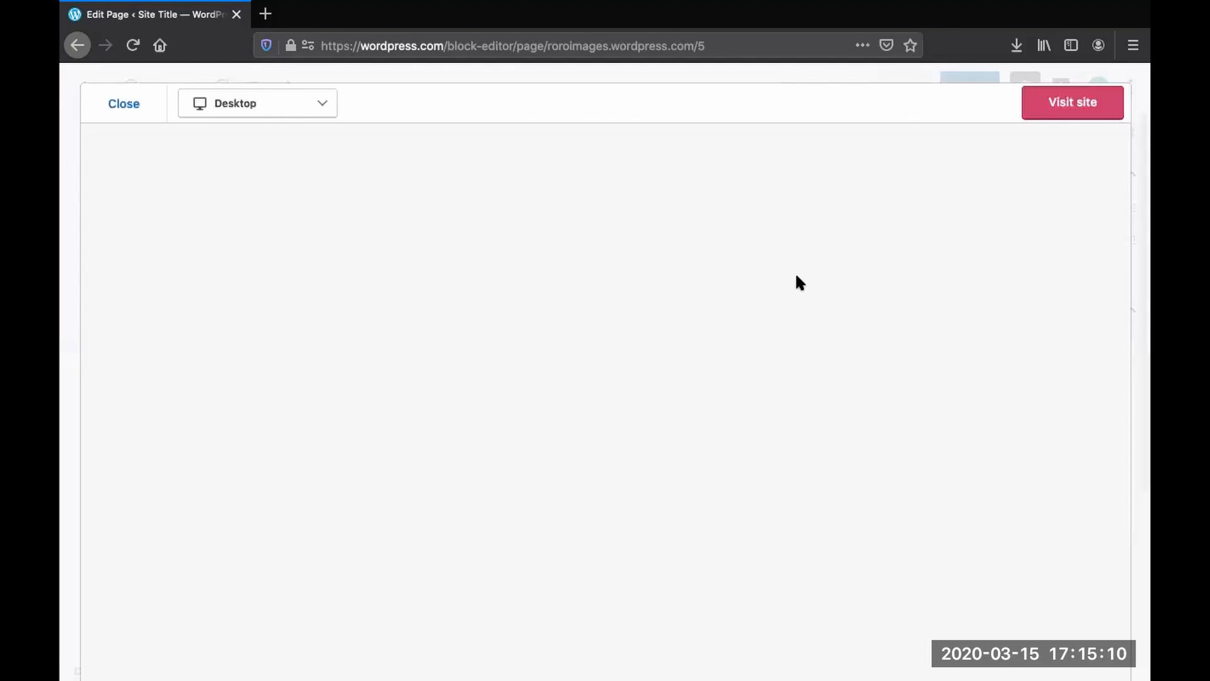
left_click(1056, 115)
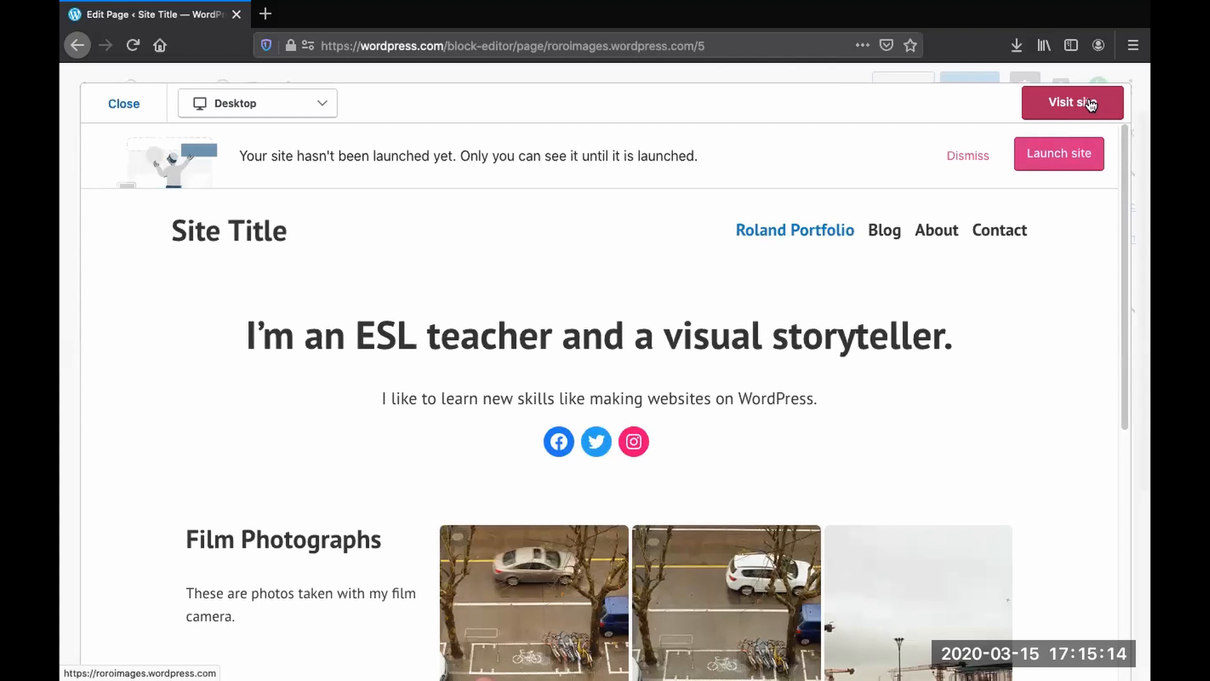
left_click(1076, 100)
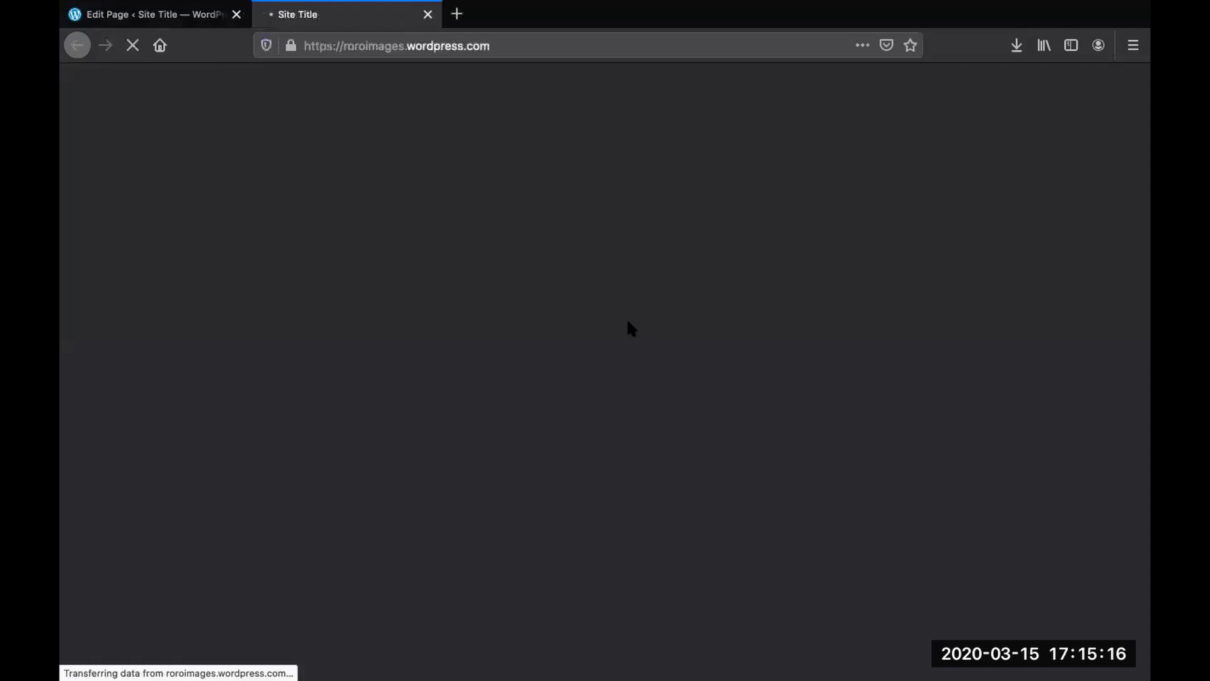
- Scroll through the live homepage to review the introduction and the Film Photographs gallery
scroll(286, 300, "down", 5)
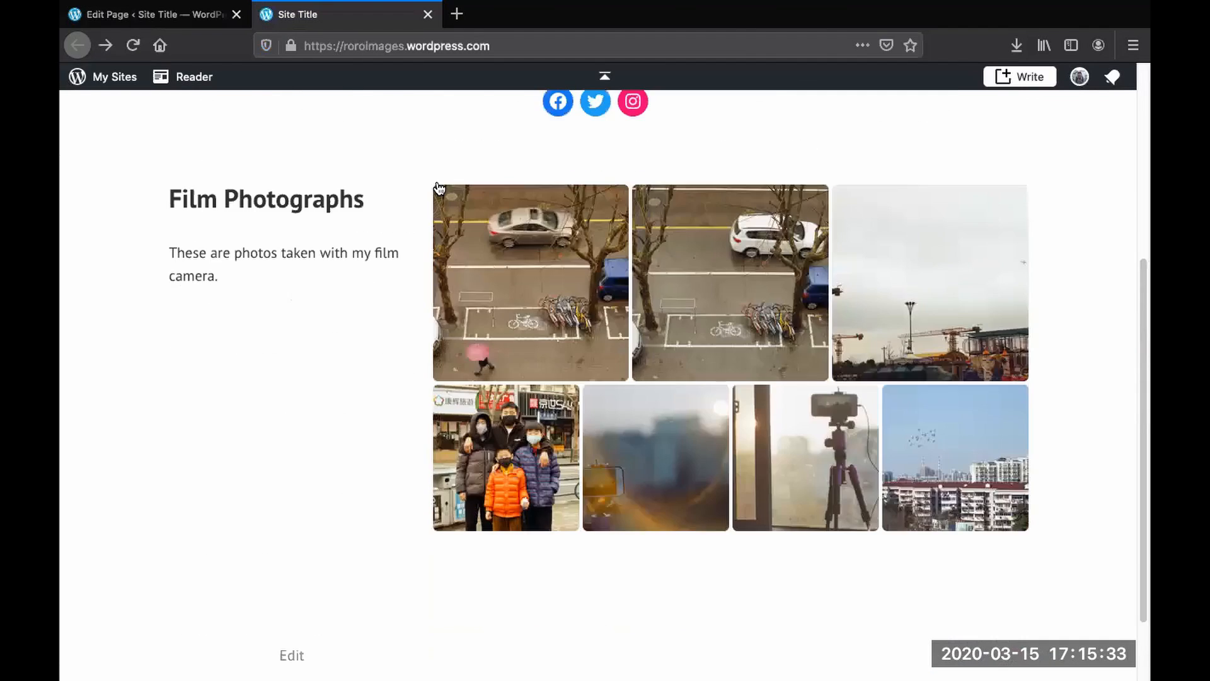
scroll(341, 367, "down", 2)
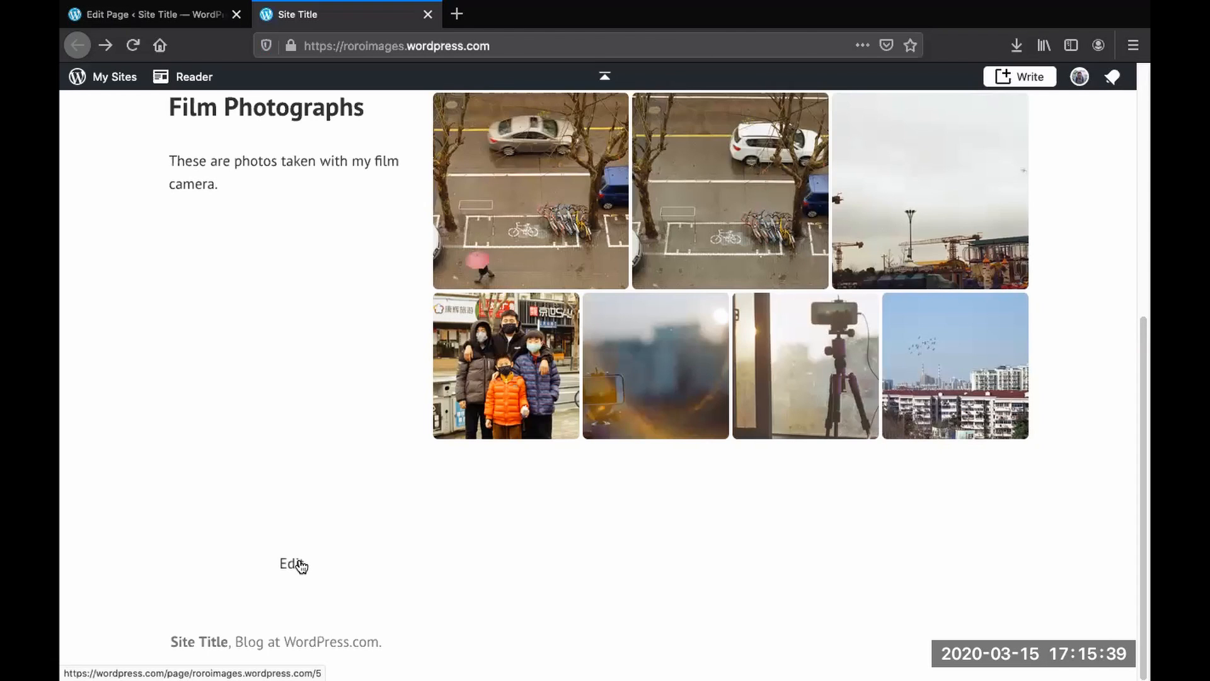
scroll(355, 426, "up", 4)
scroll(355, 426, "down", 4)
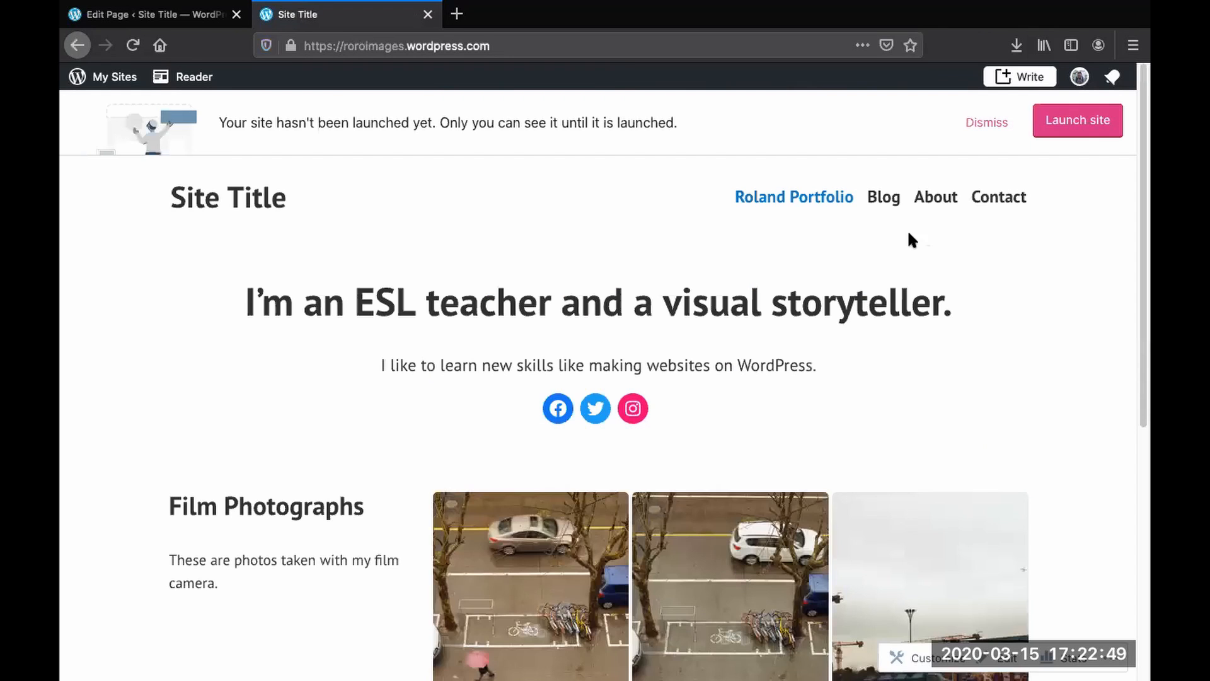
scroll(770, 306, "down", 7)
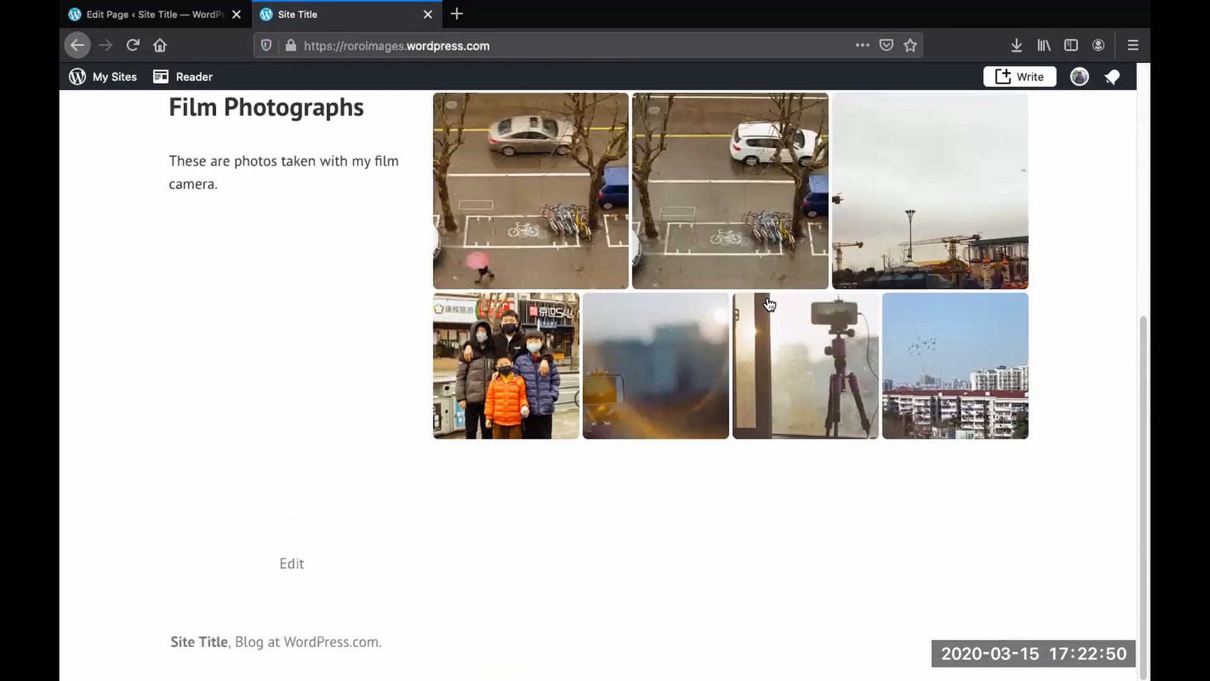
scroll(767, 299, "up", 3)
scroll(767, 299, "up", 4)
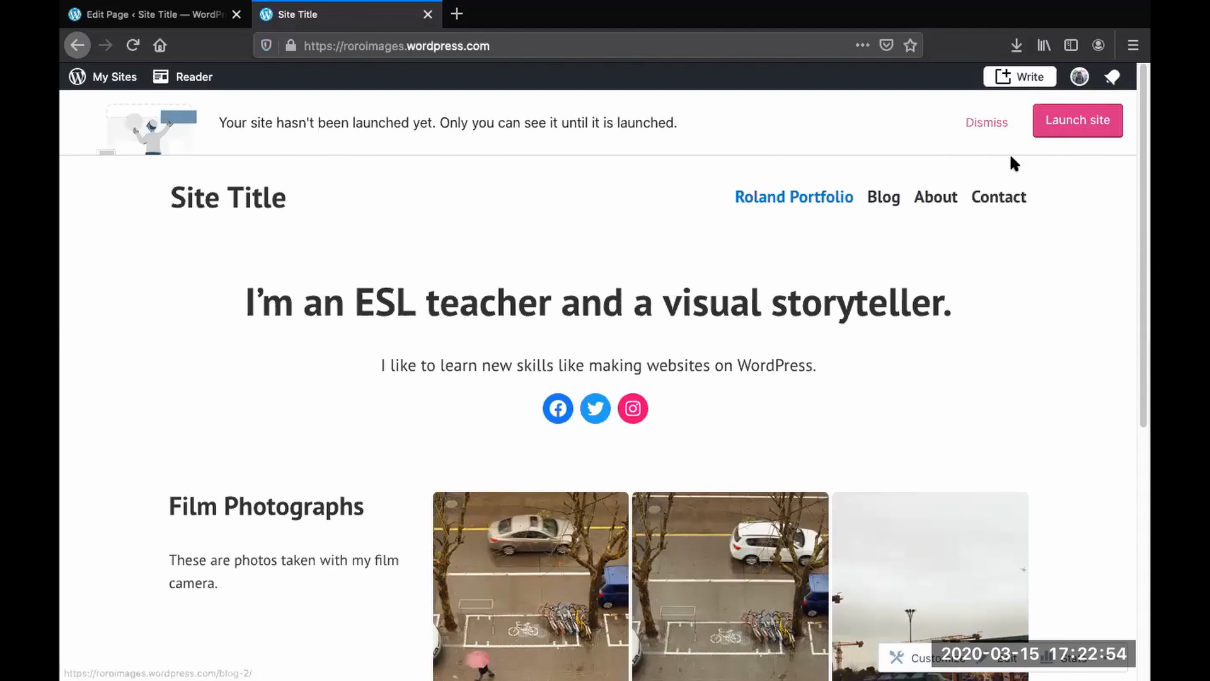
- Launch the site, skipping the domain purchase and continuing with the free site and free plan
left_click(1079, 125)
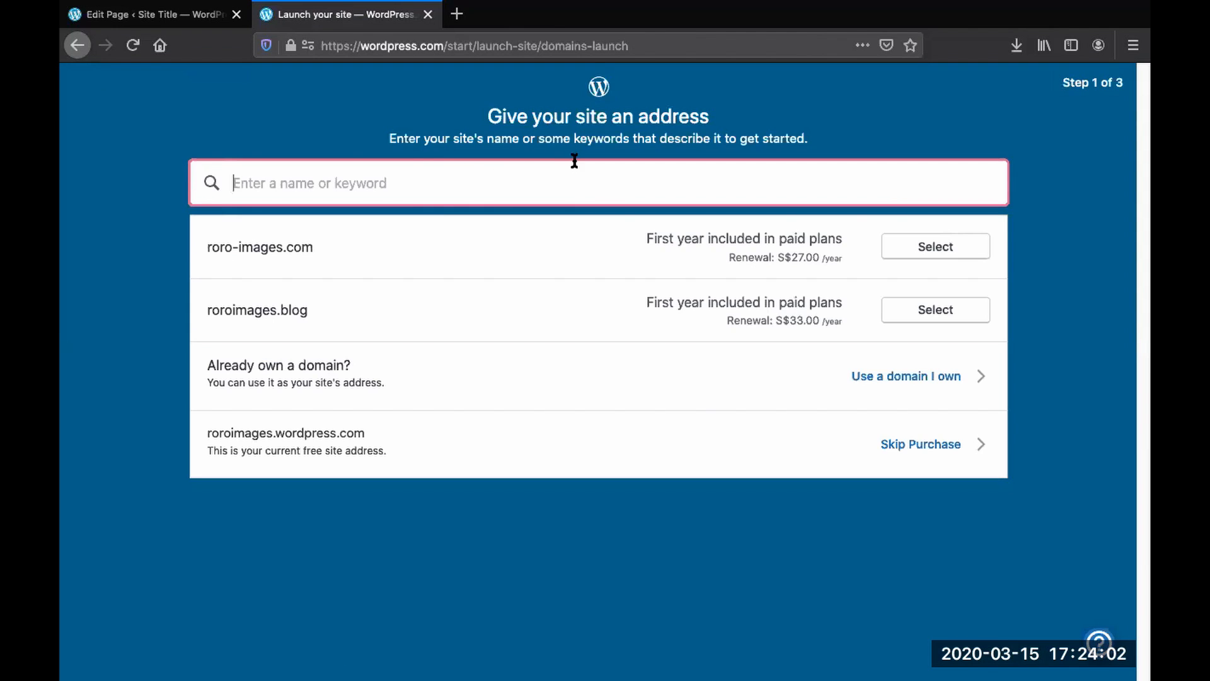
left_click(670, 512)
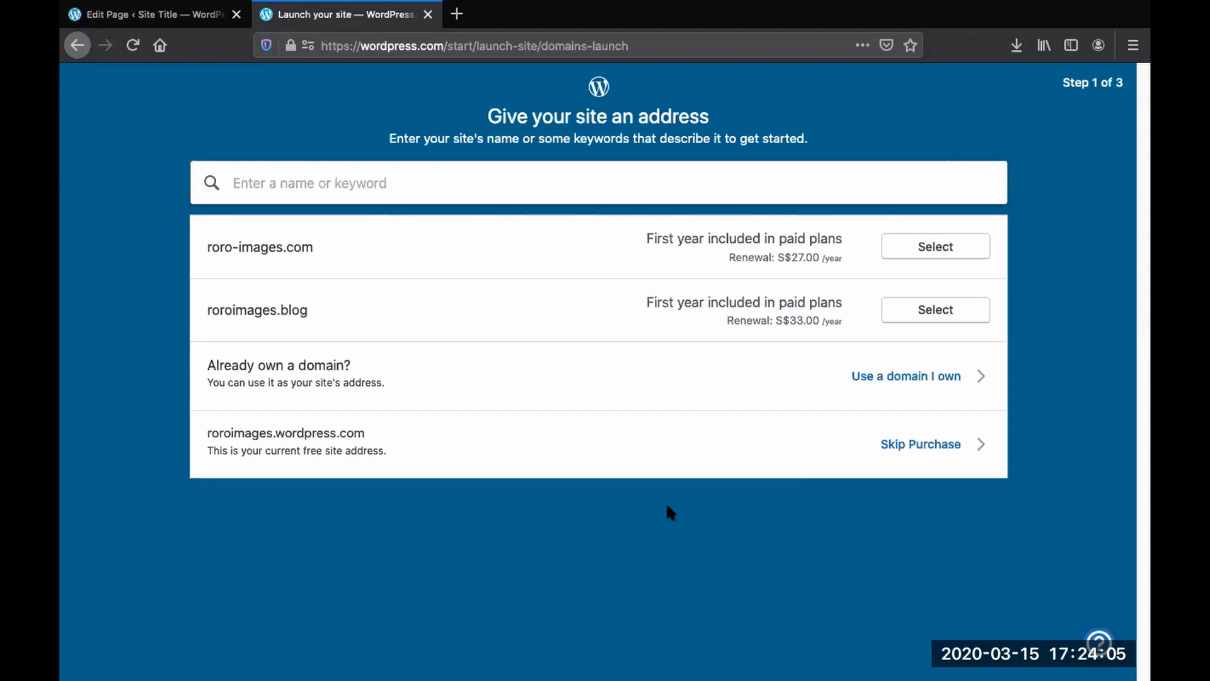
left_click(938, 448)
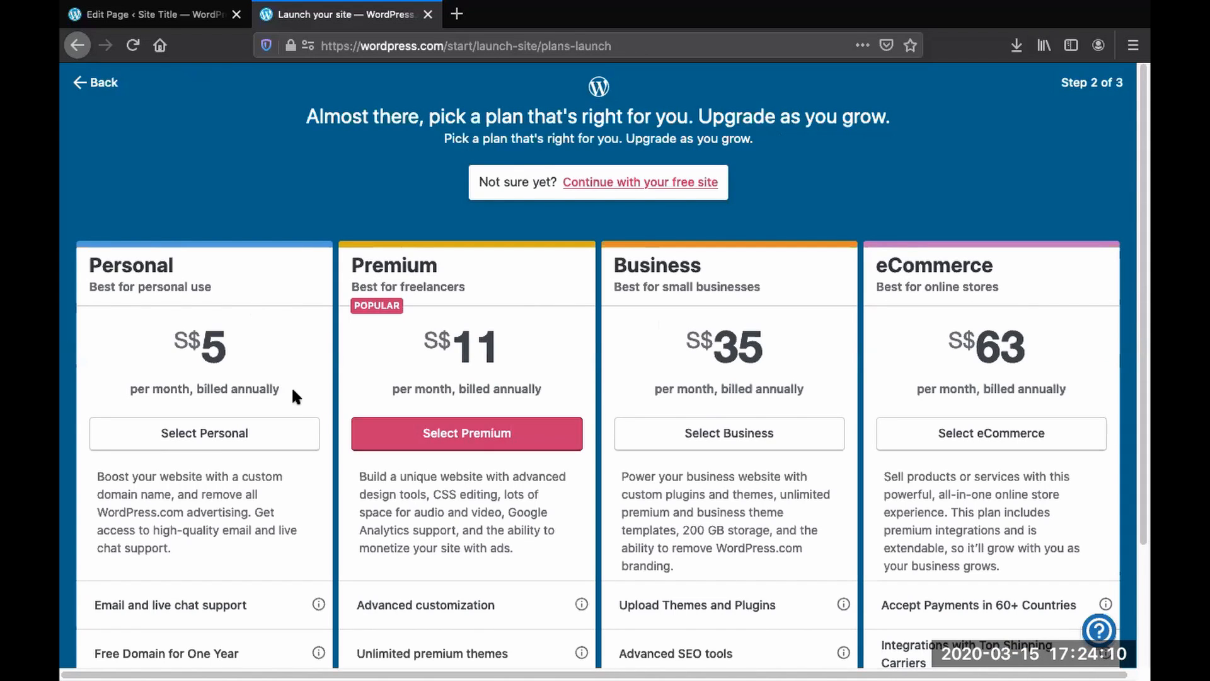
left_click(639, 185)
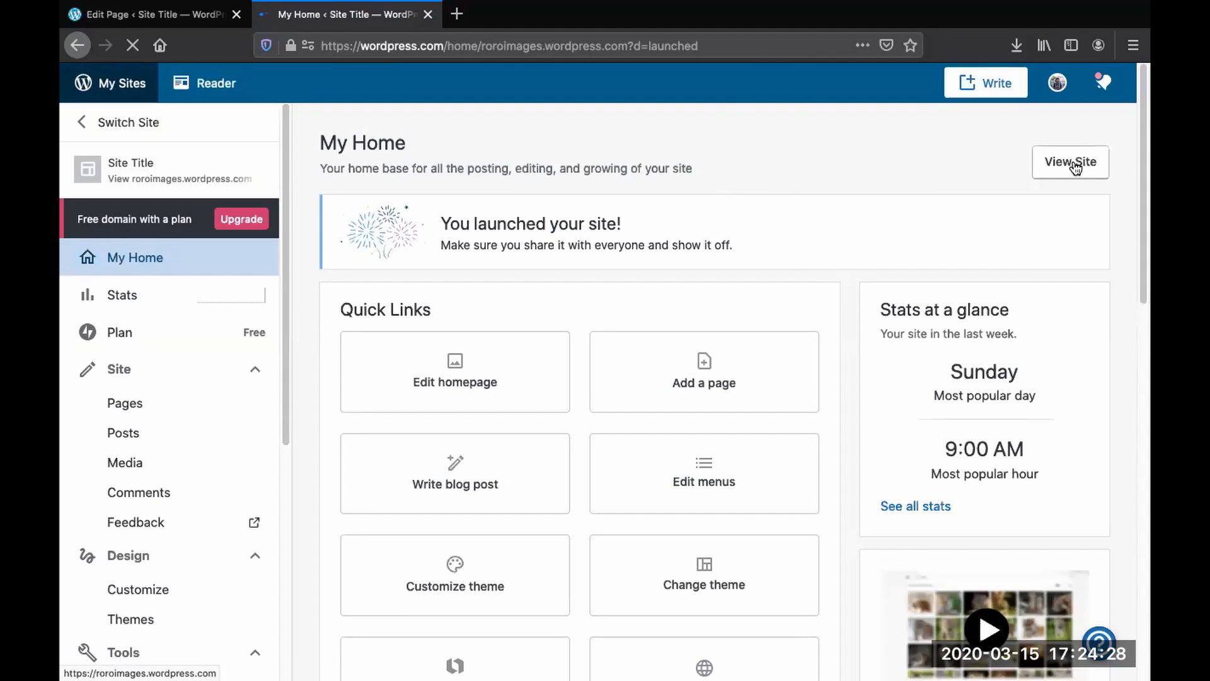
left_click(1075, 164)
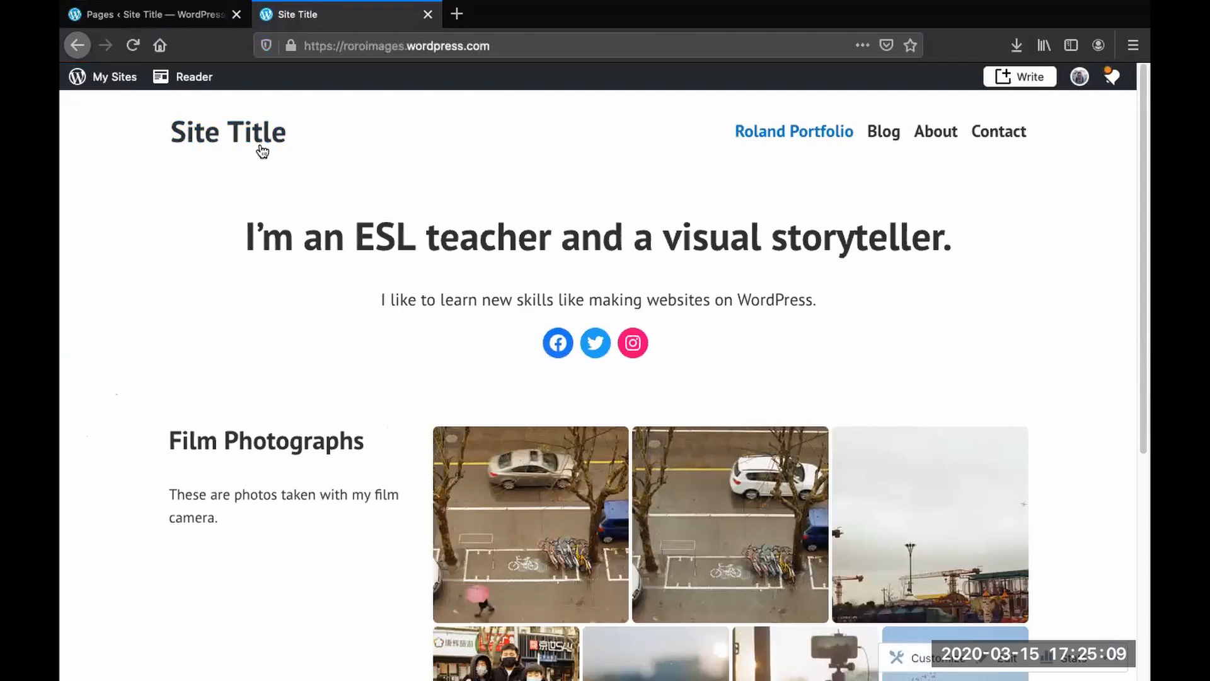
- Open the Customizer from the dashboard and change the site title to Roland Images, then save the change
left_click(199, 15)
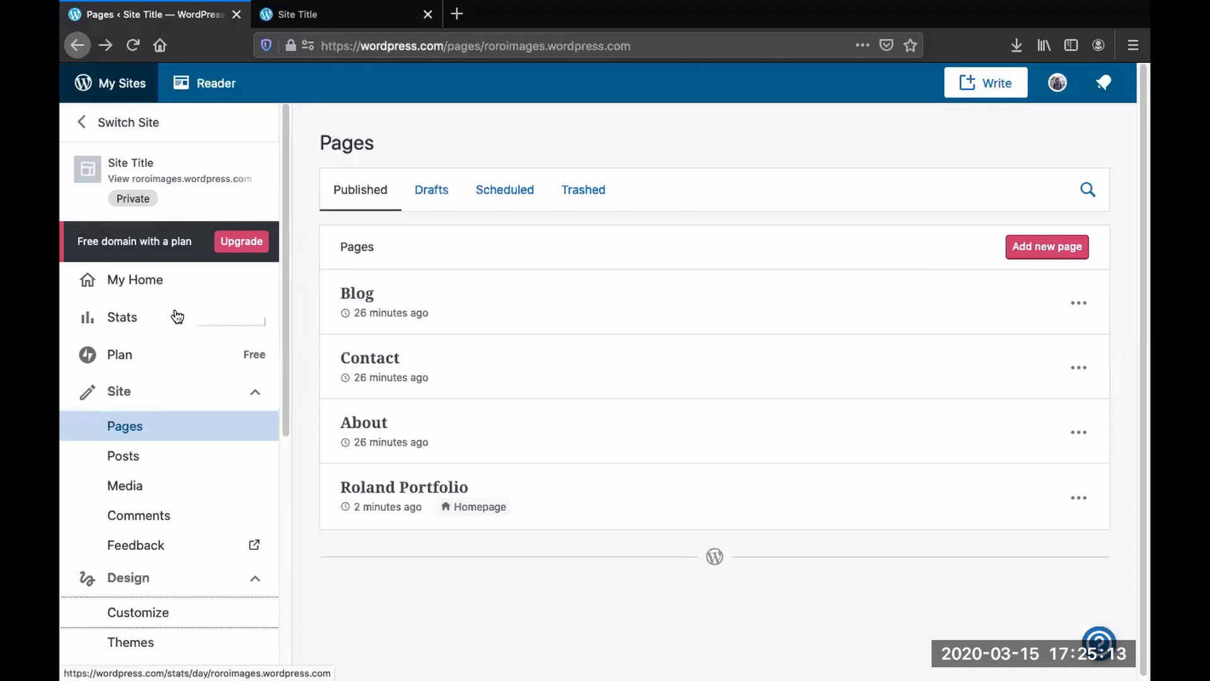
scroll(157, 353, "down", 5)
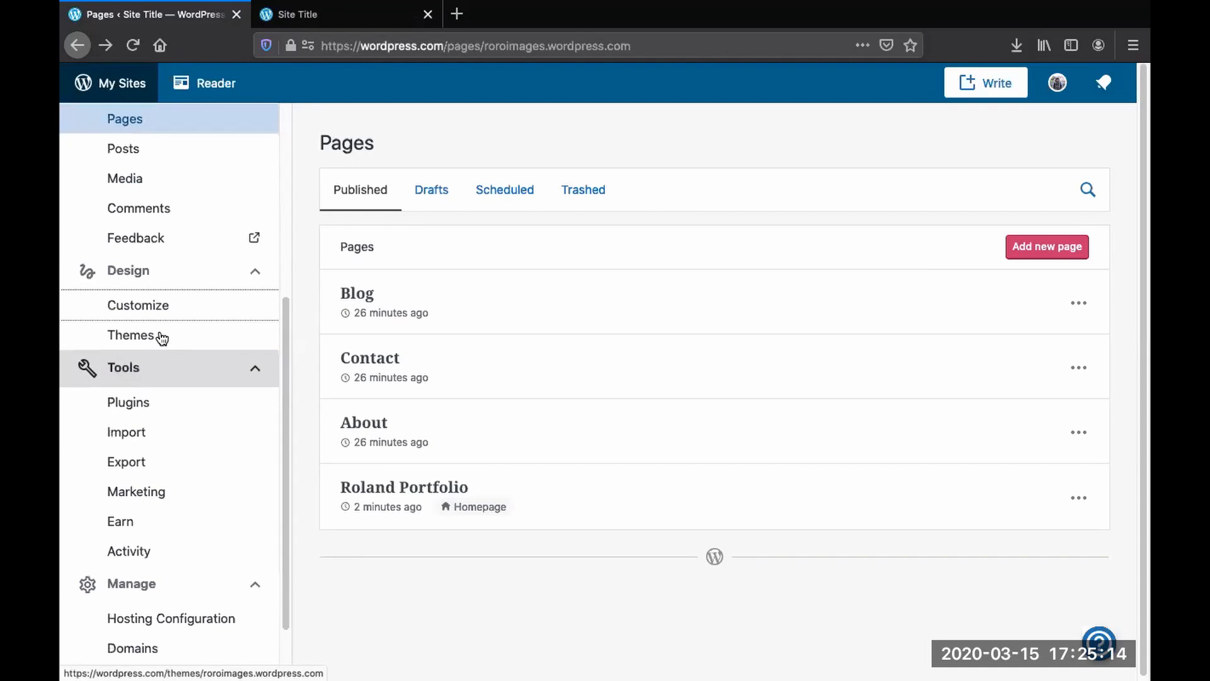
left_click(136, 305)
left_click(373, 102)
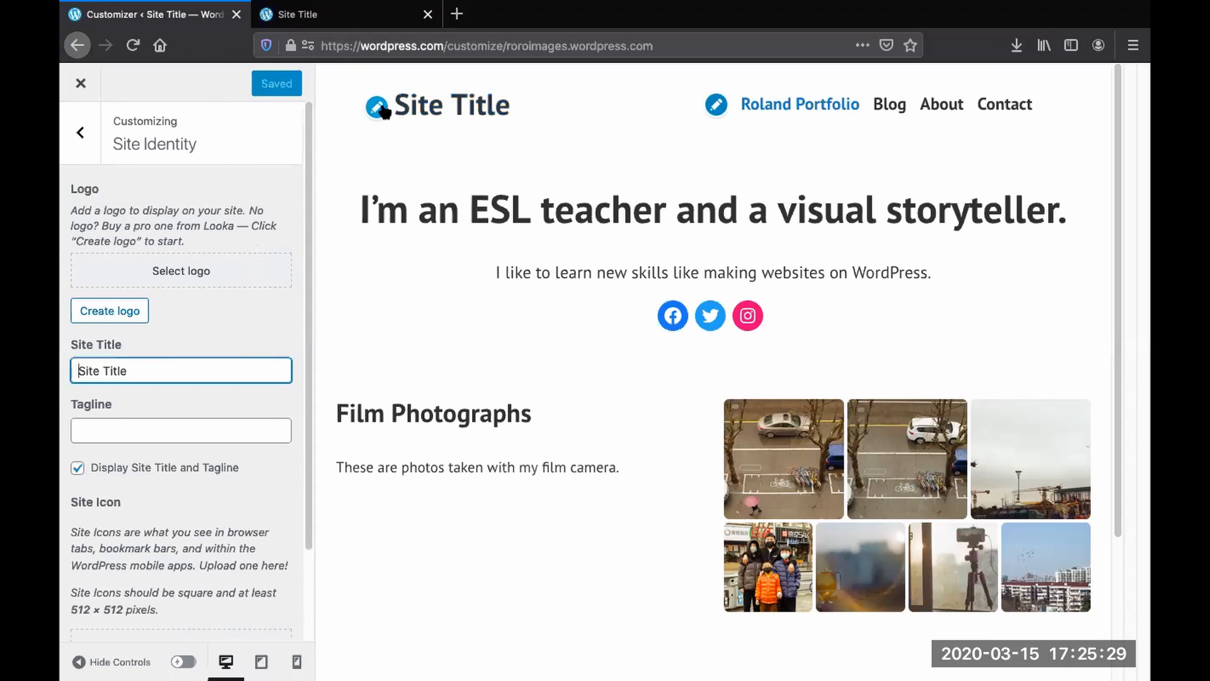
left_click_drag(130, 372, 62, 371)
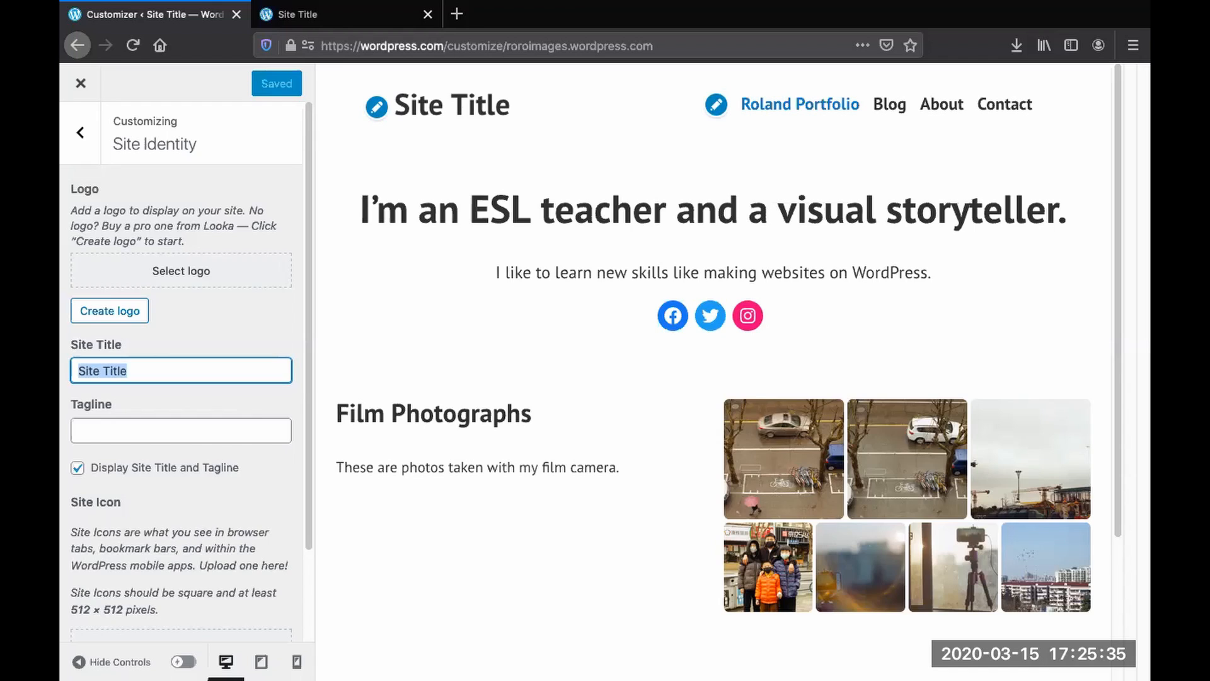
type("Ro")
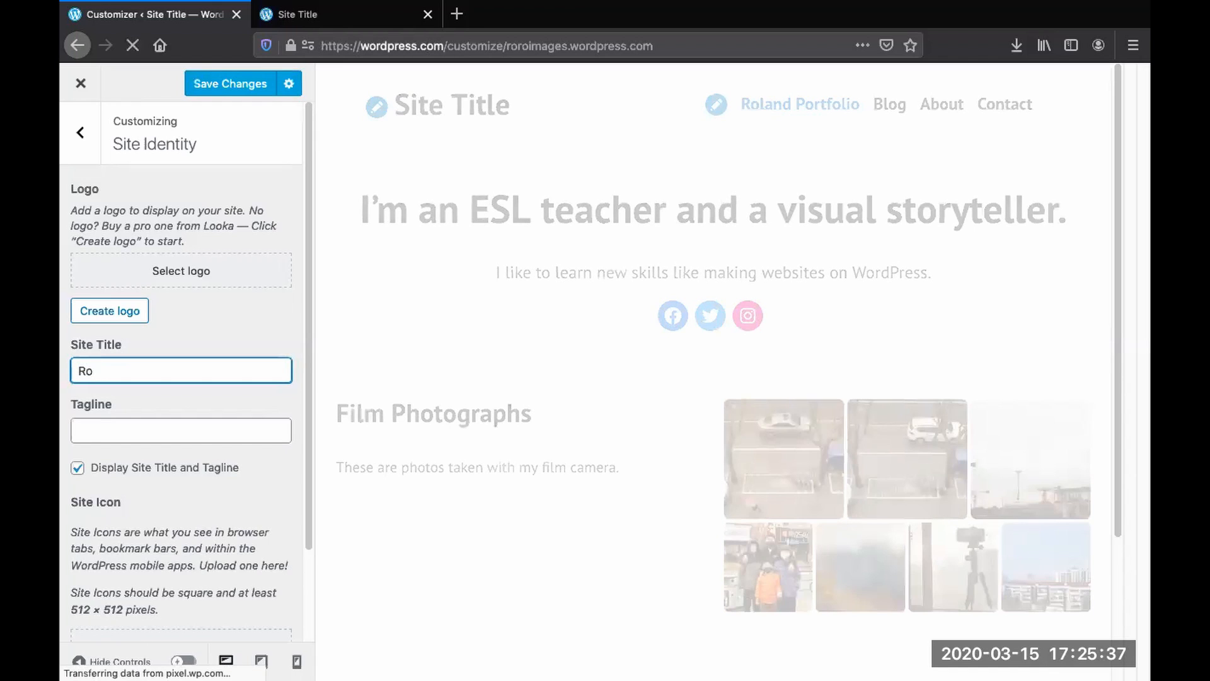
type("land Images")
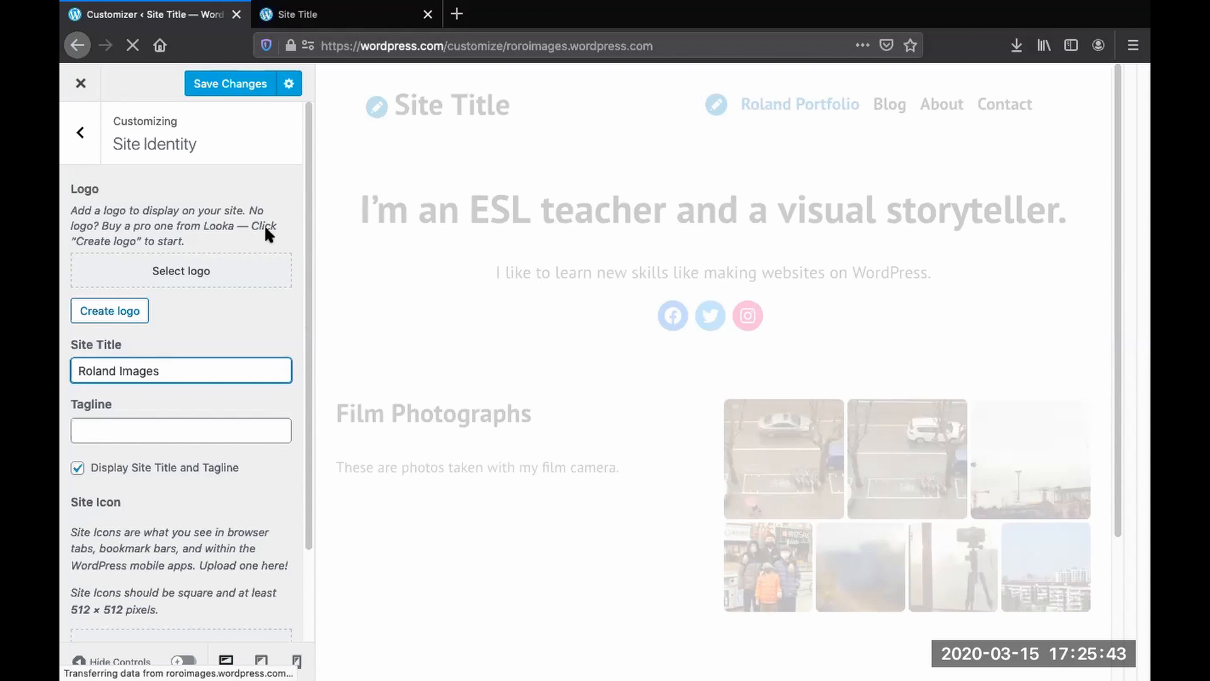
left_click(237, 84)
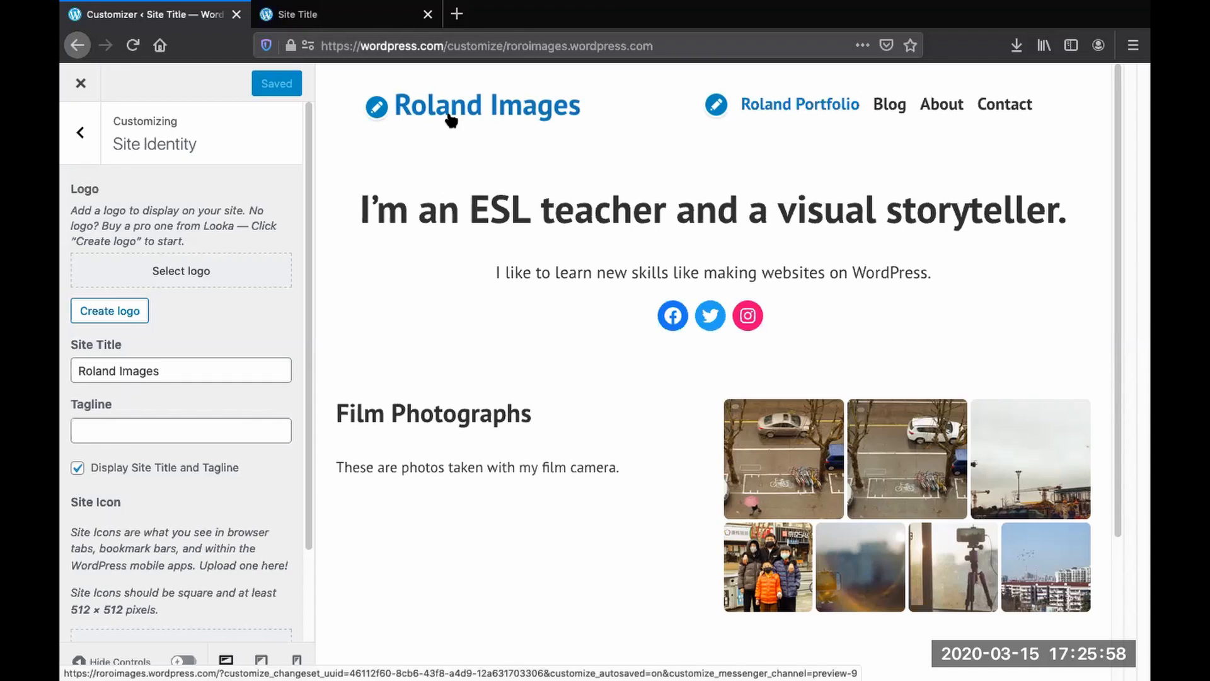
- Exit the Customizer and return to the live site tab to view the renamed homepage
left_click(78, 134)
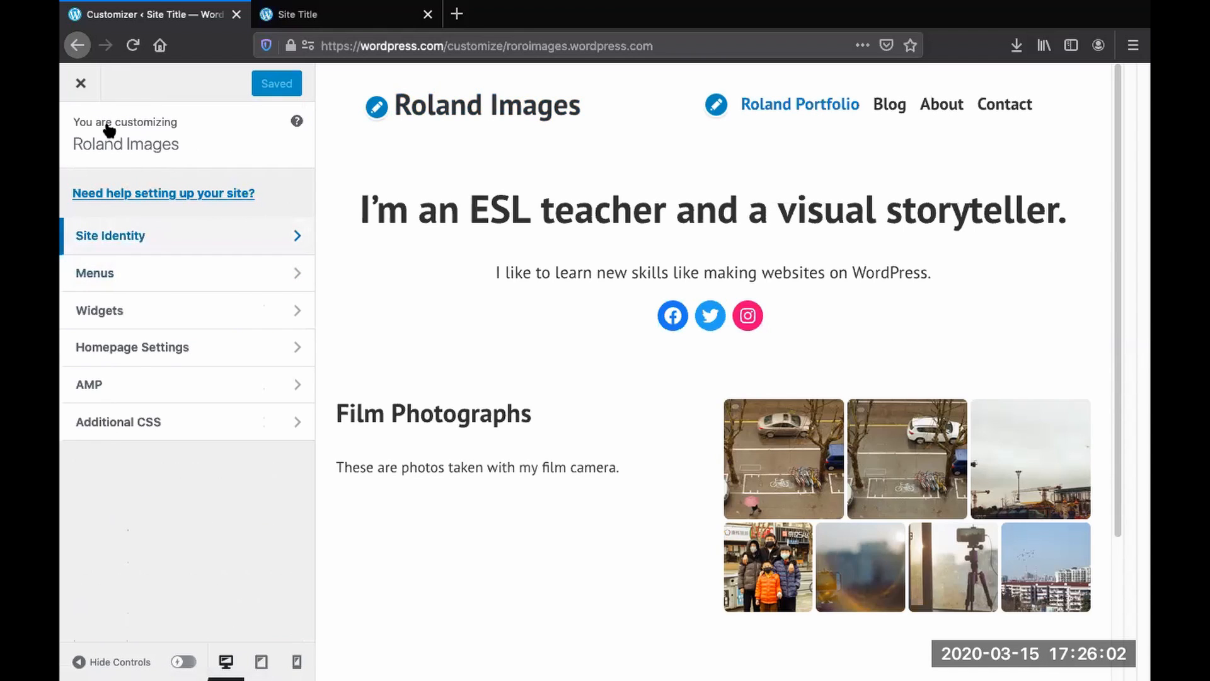
left_click(81, 82)
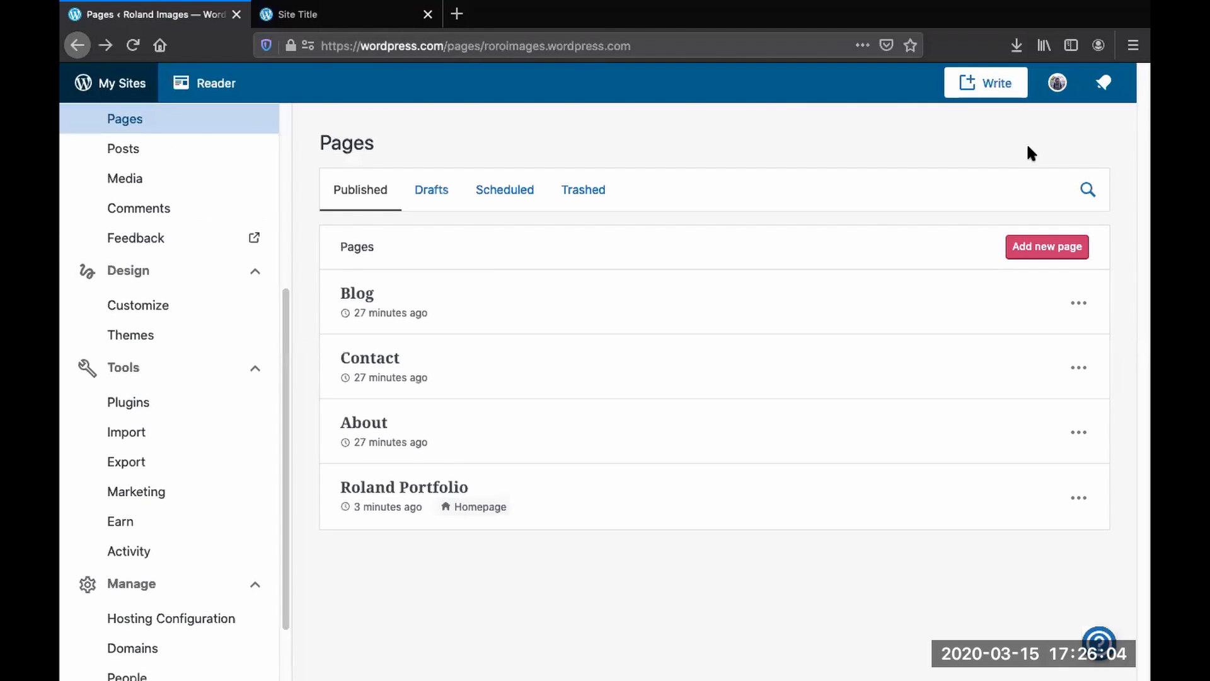
left_click(353, 19)
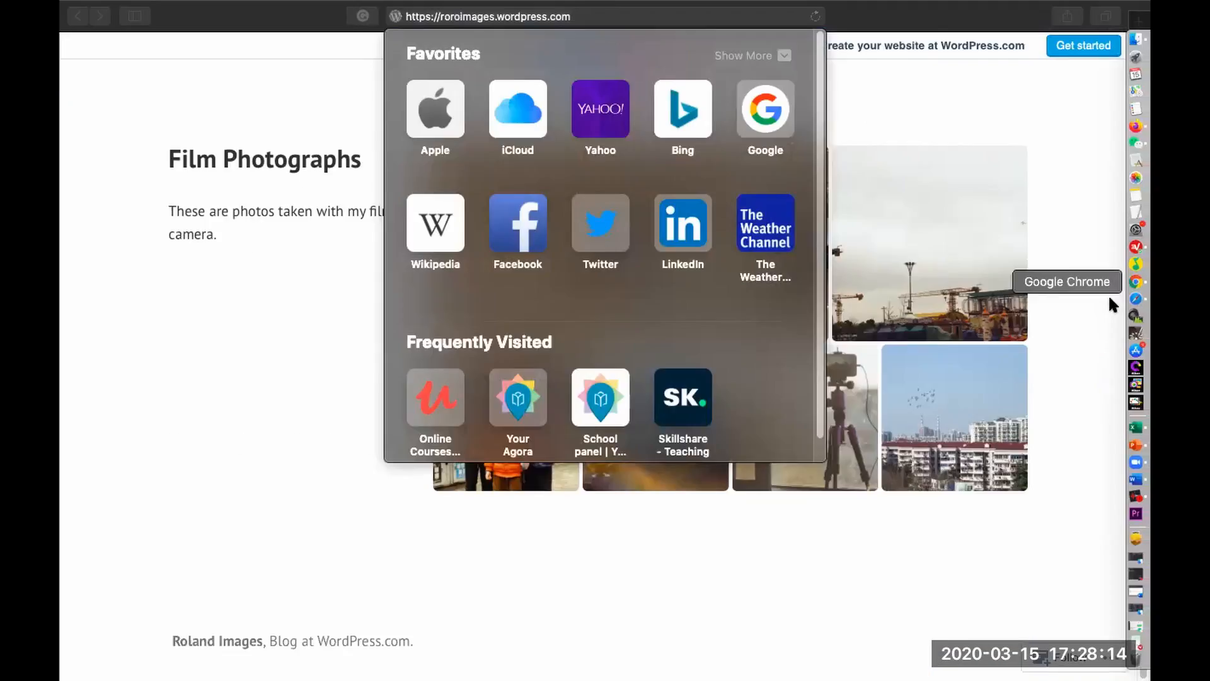
left_click(1136, 282)
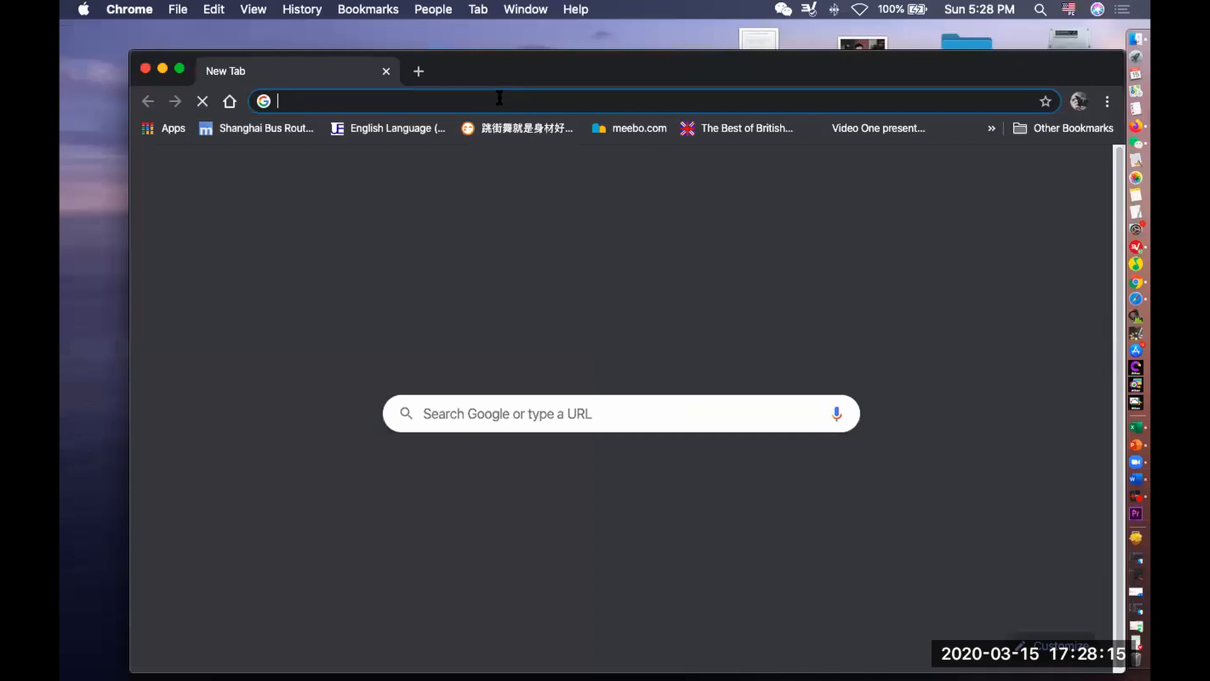
- Open the roroimages.wordpress.com address in Chrome and scroll through the homepage
type("https://roroimages.wordpress.com")
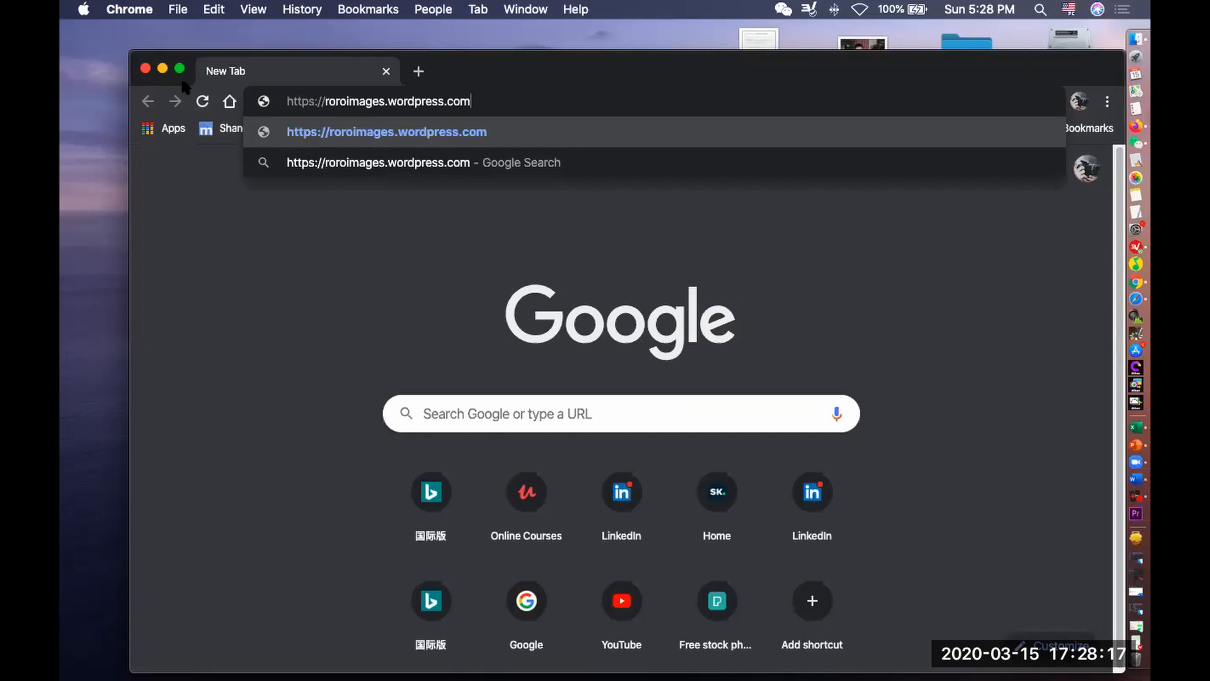
key("Return")
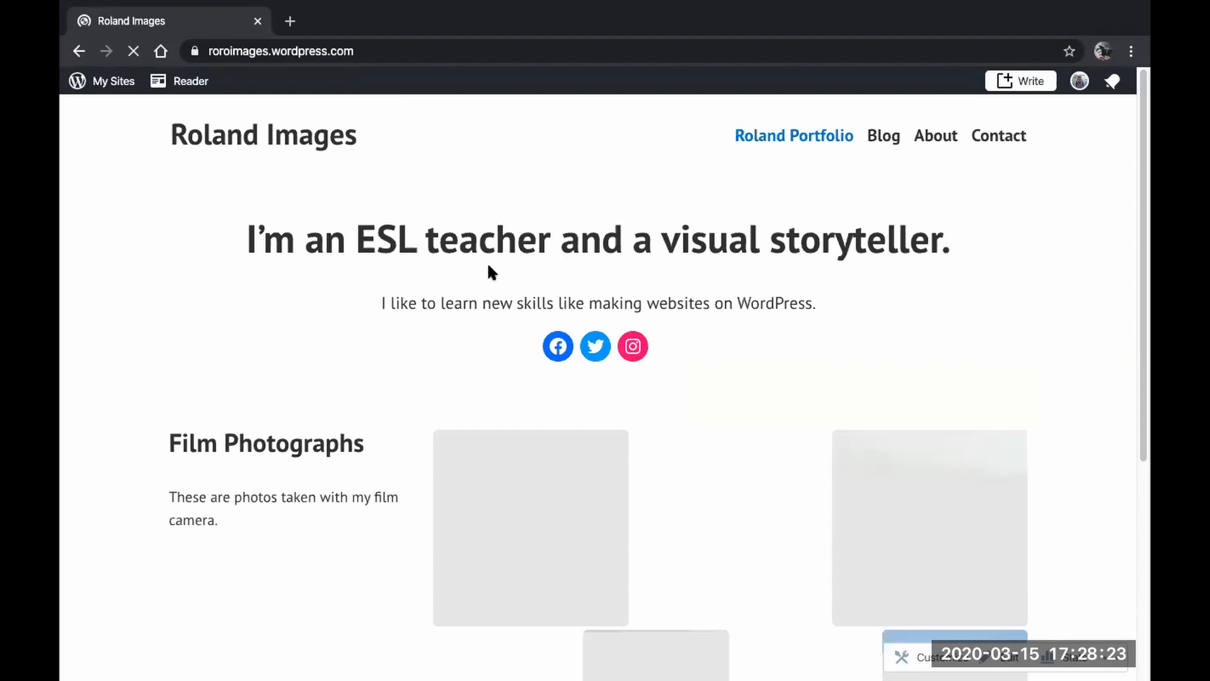
scroll(486, 261, "down", 5)
scroll(489, 272, "up", 5)
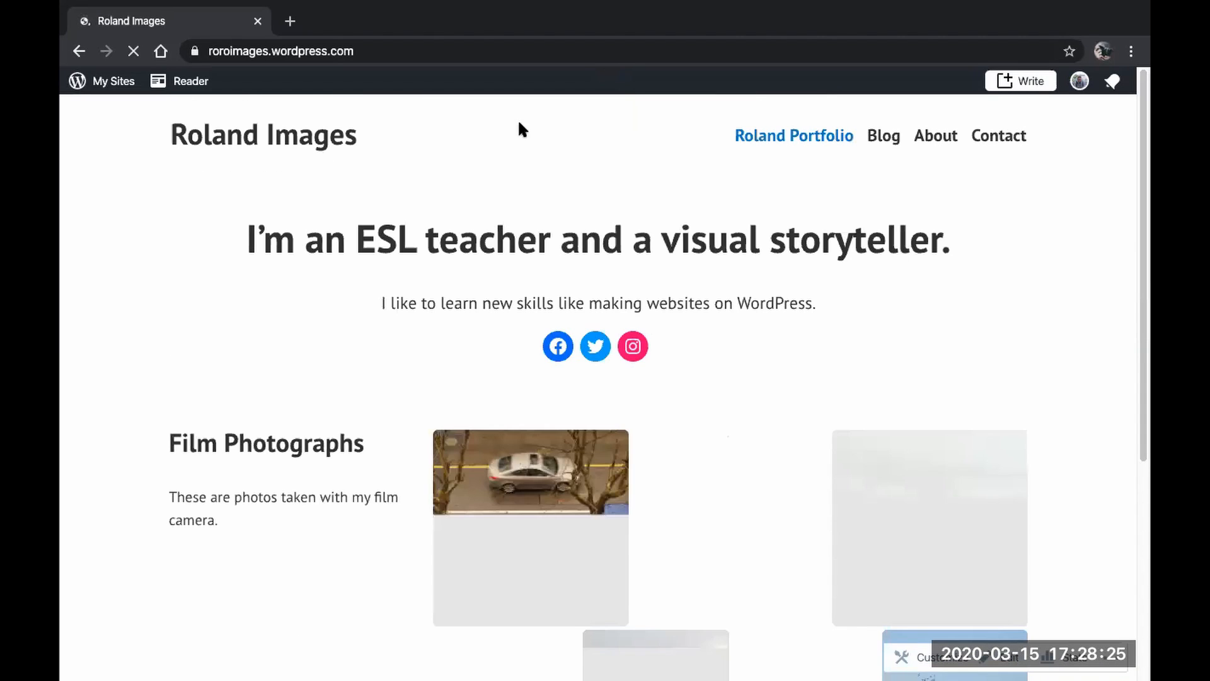
left_click(579, 54)
scroll(319, 379, "down", 5)
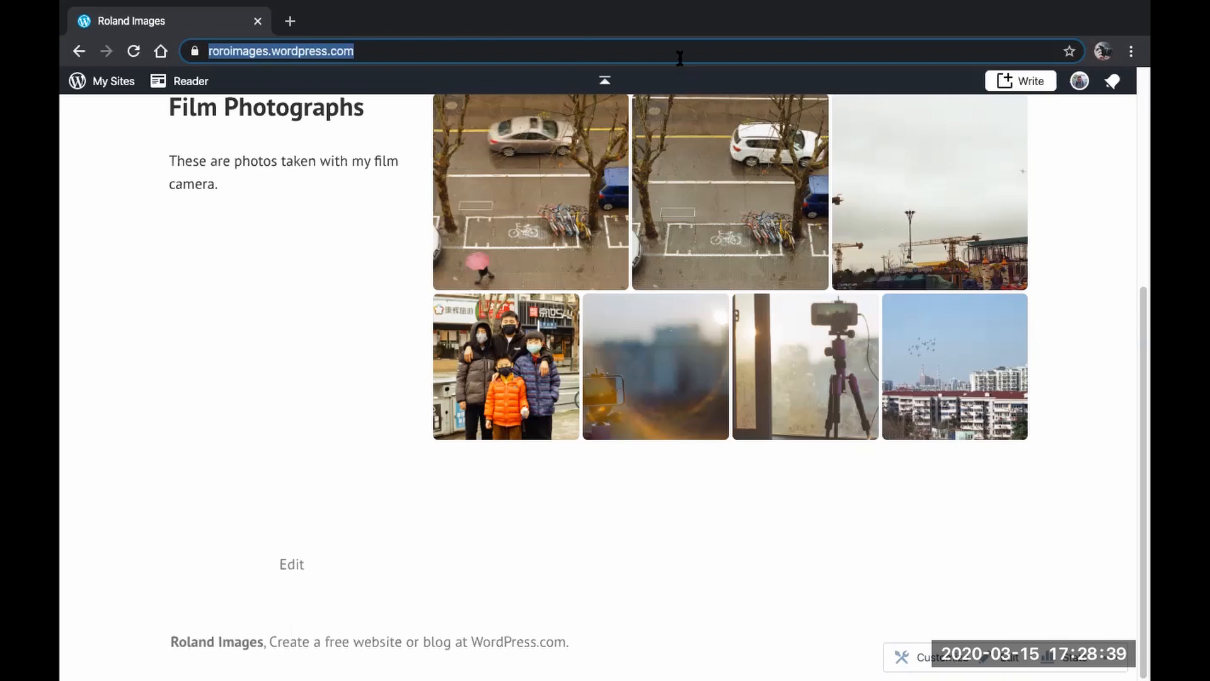
- Open WordPress.com in a new tab, go to the profile page, and log out of the account
key("ctrl+t")
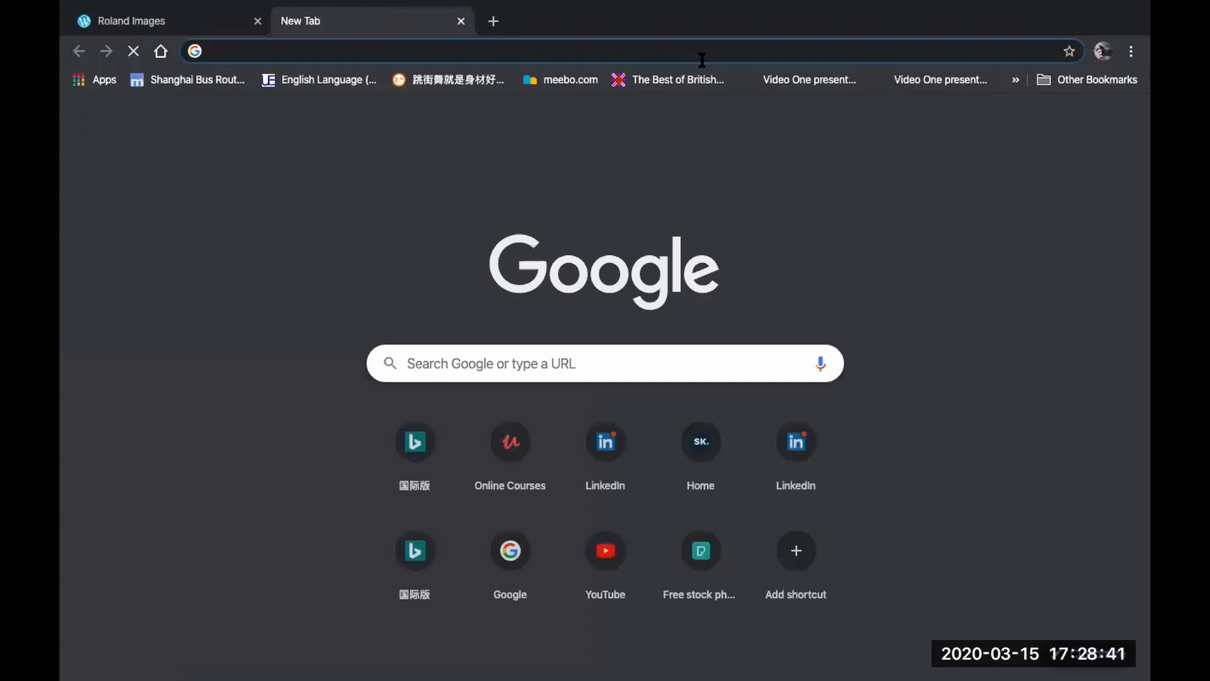
type("wor")
key("Return")
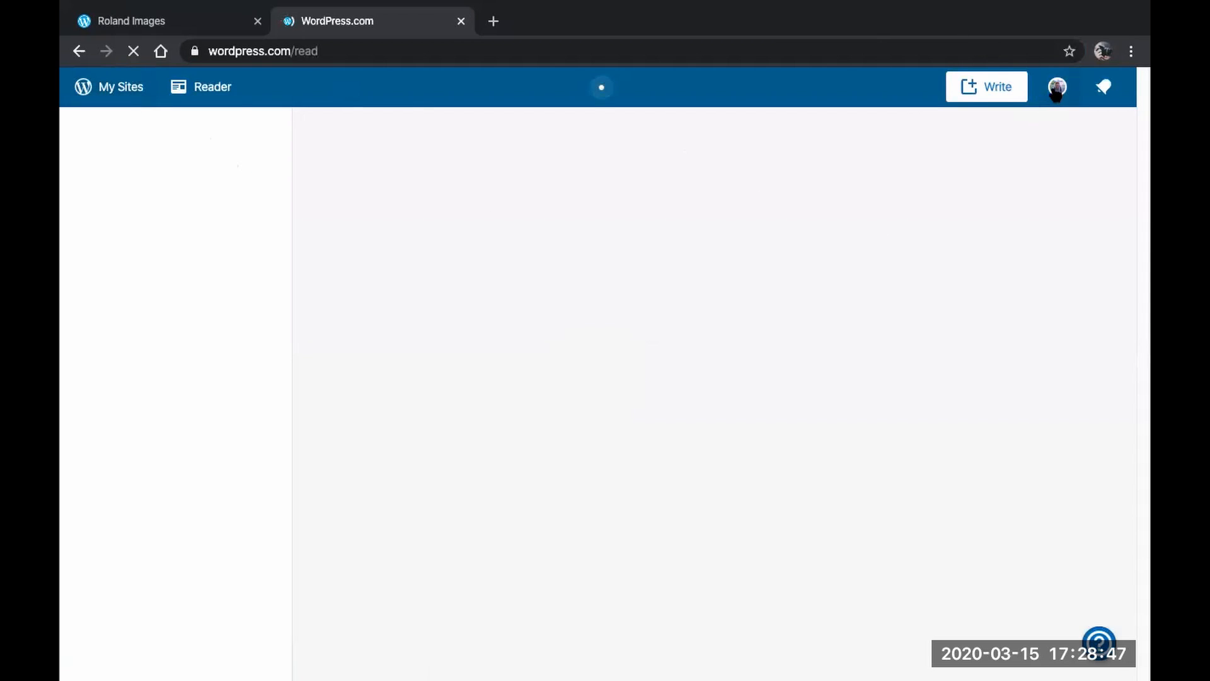
left_click(1057, 90)
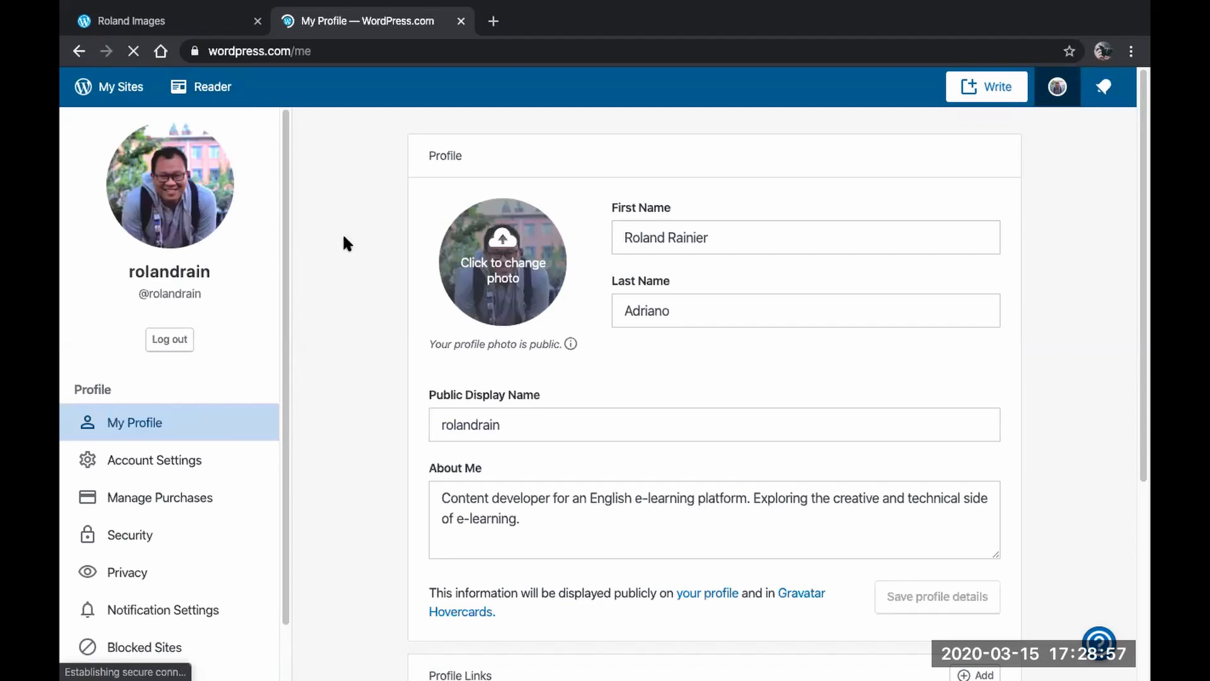
left_click(181, 344)
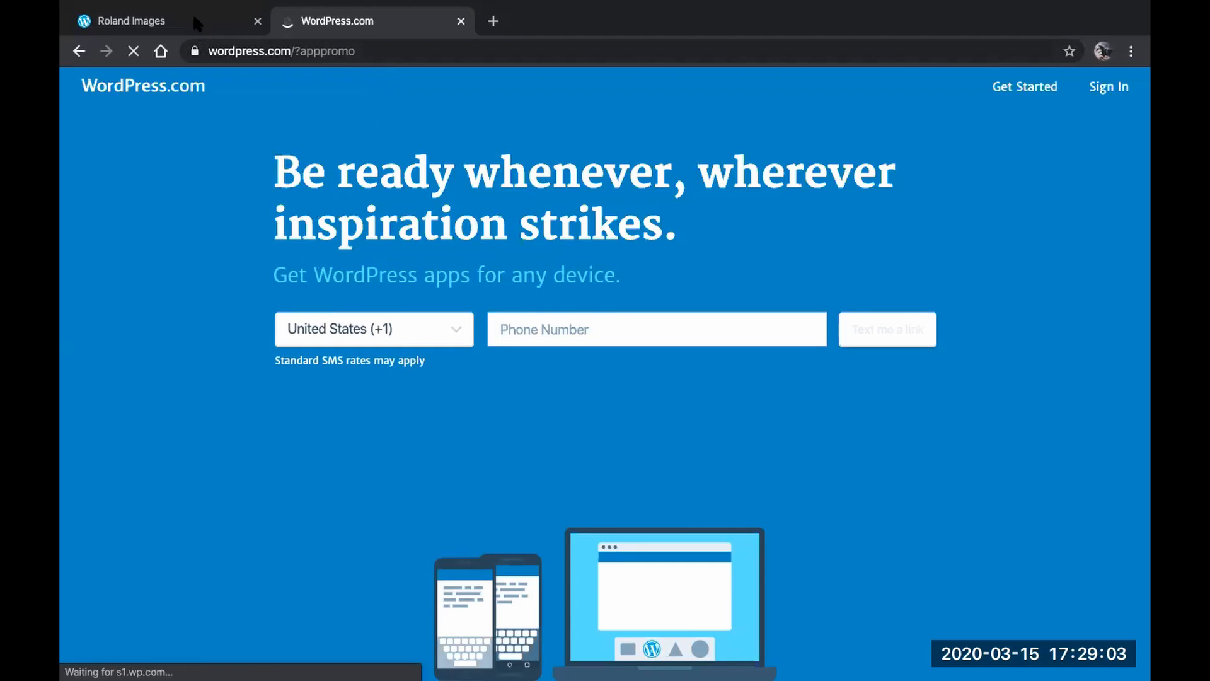
- Reload the homepage while logged out, close the WordPress.com tab, and review the public site
left_click(192, 13)
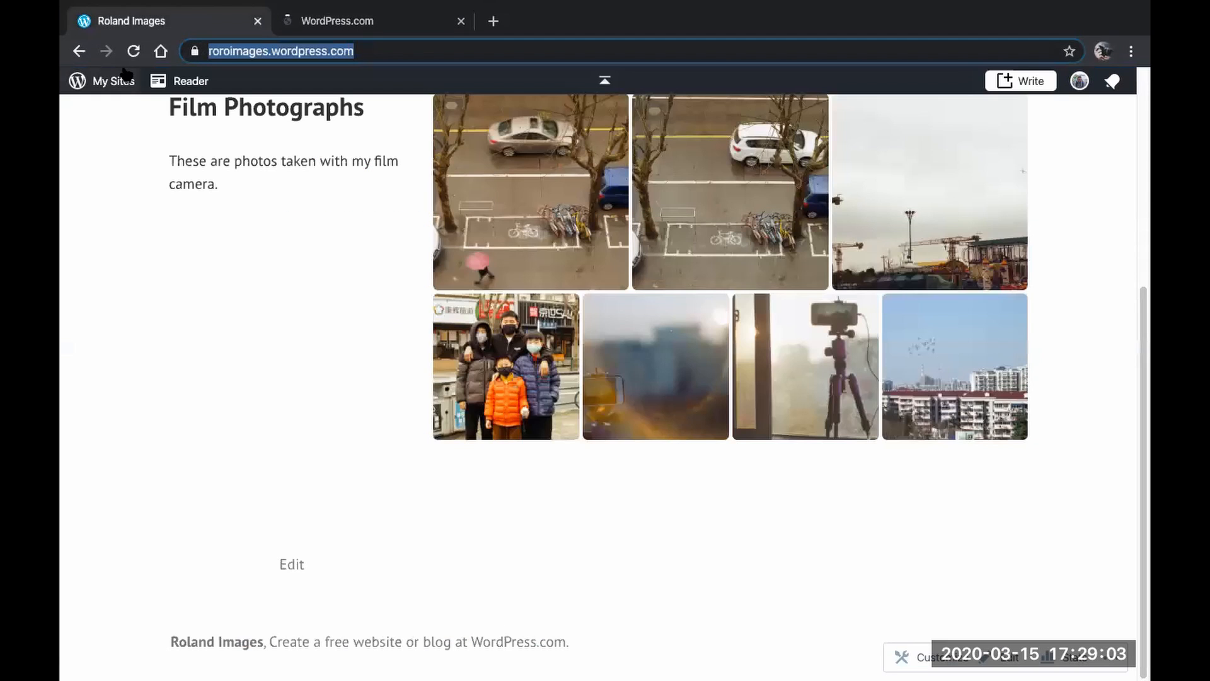
left_click(133, 51)
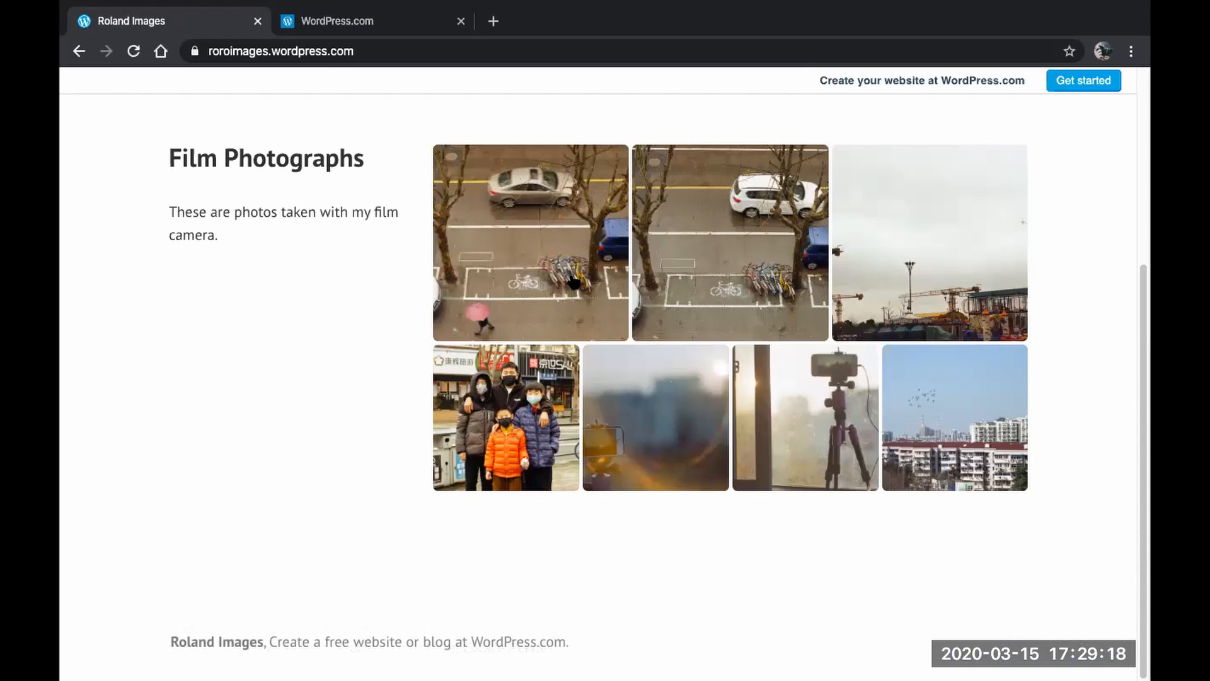
left_click(401, 33)
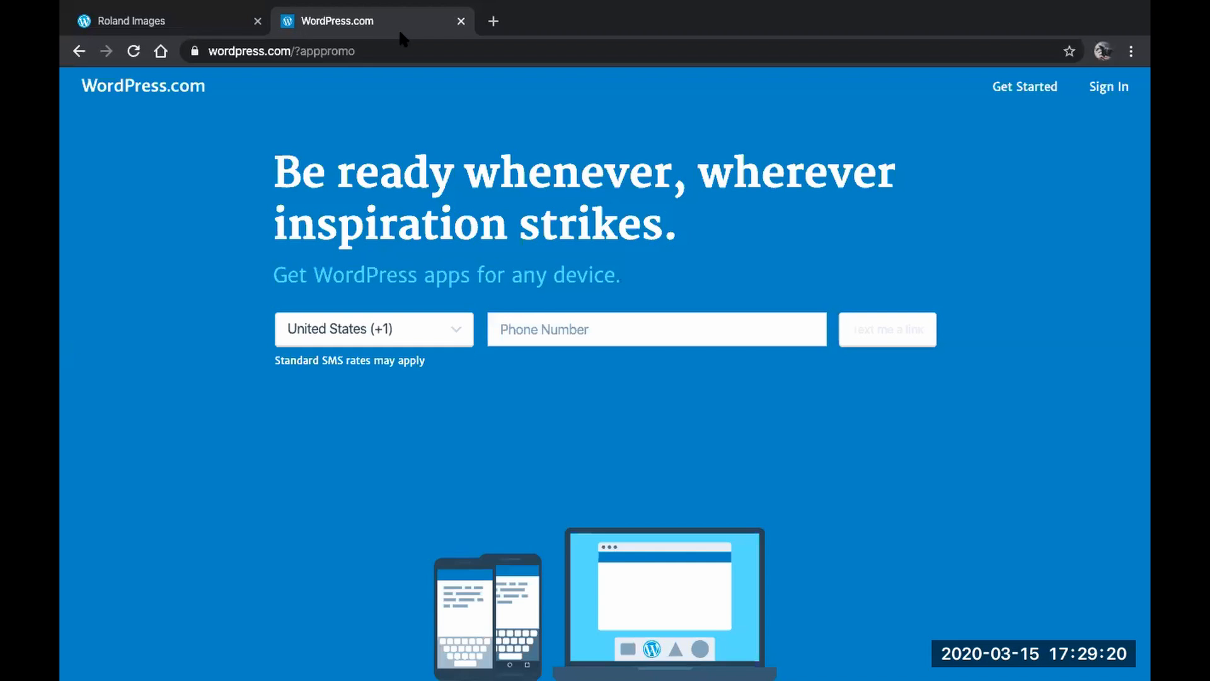
left_click(459, 22)
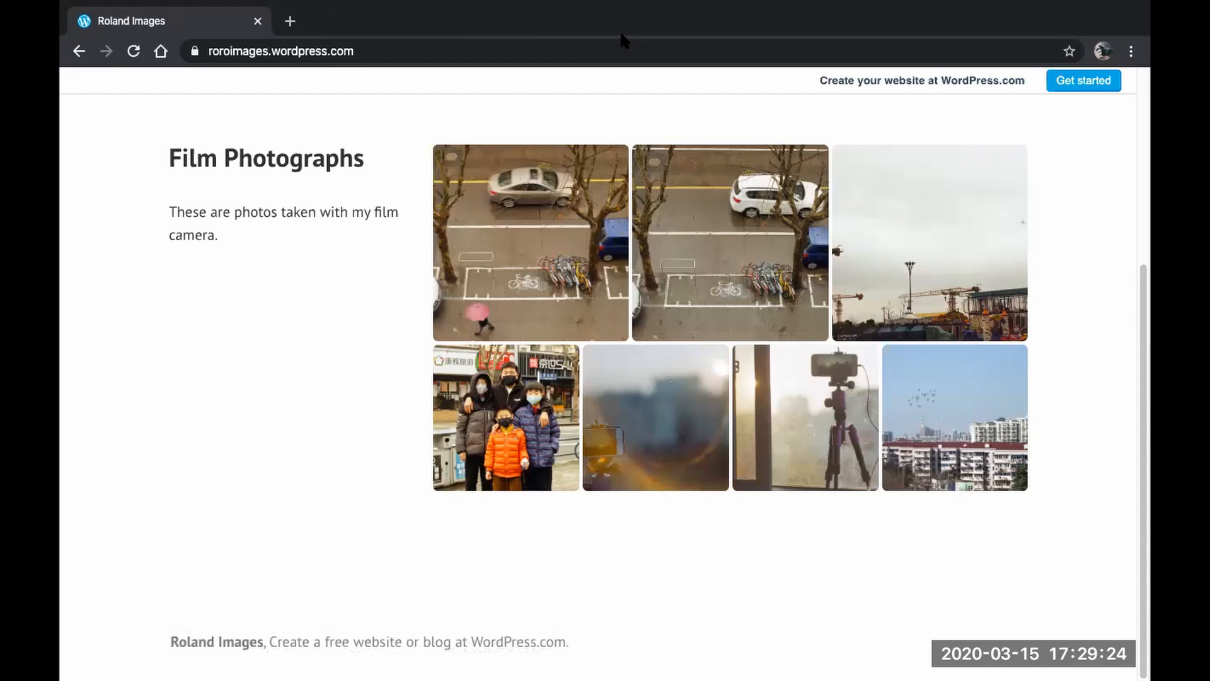
scroll(357, 285, "up", 5)
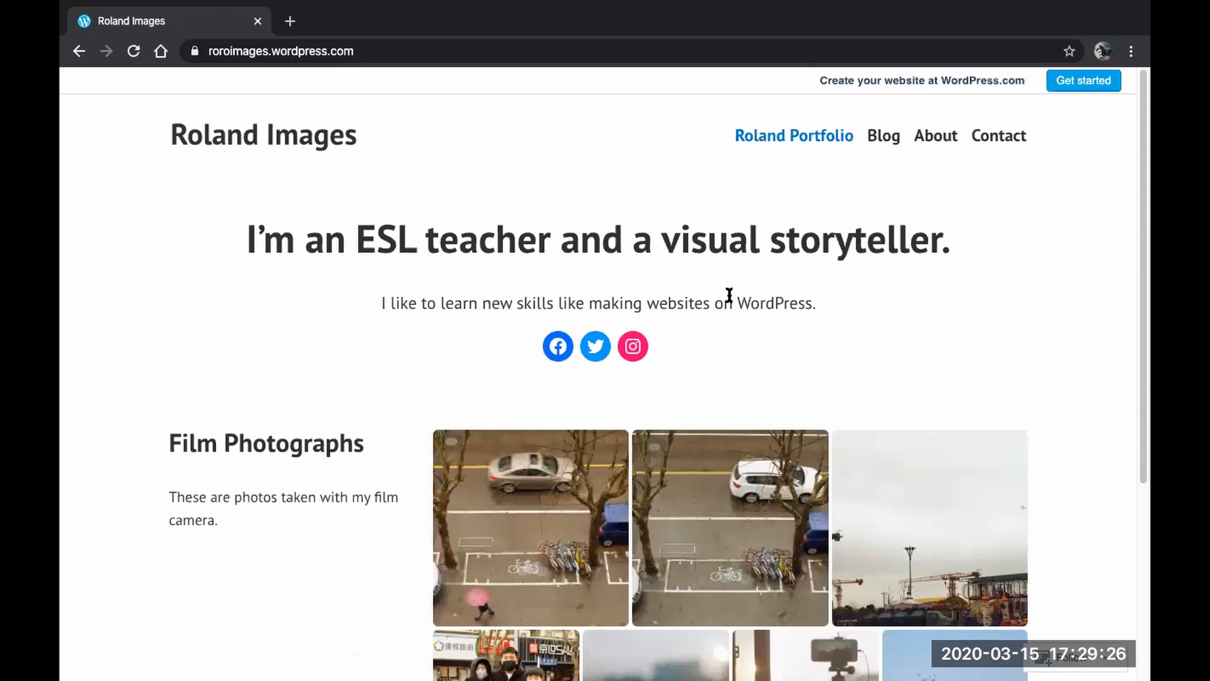
scroll(989, 270, "down", 5)
scroll(989, 270, "up", 5)
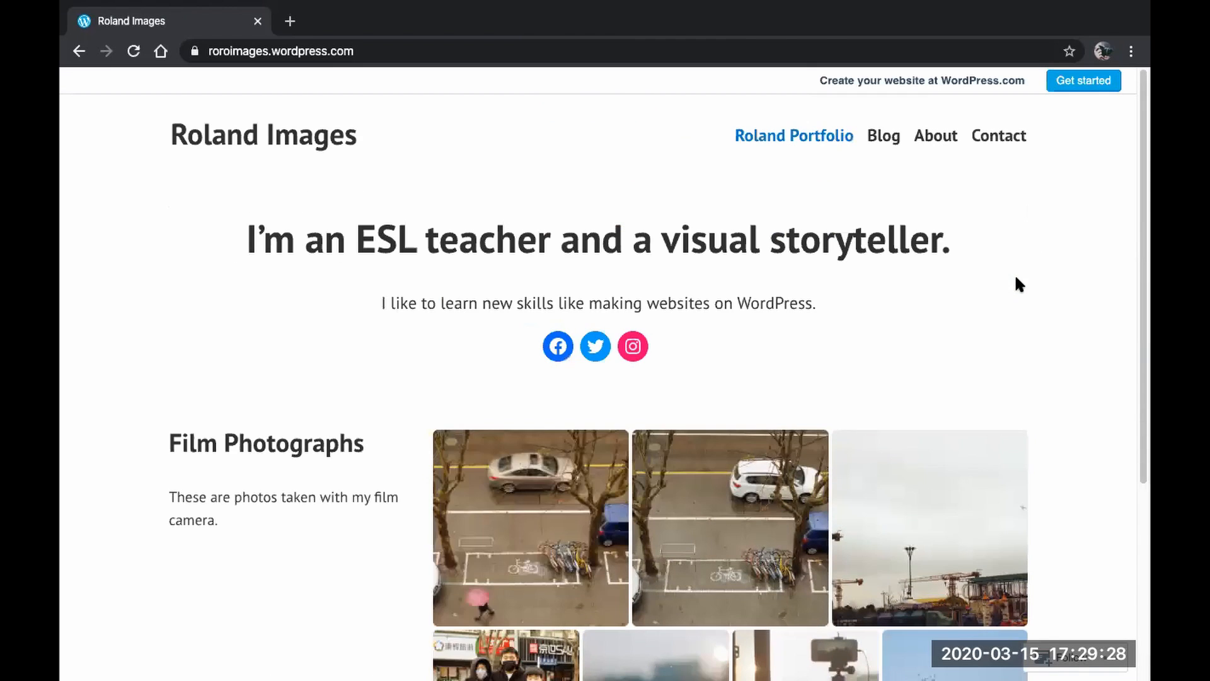